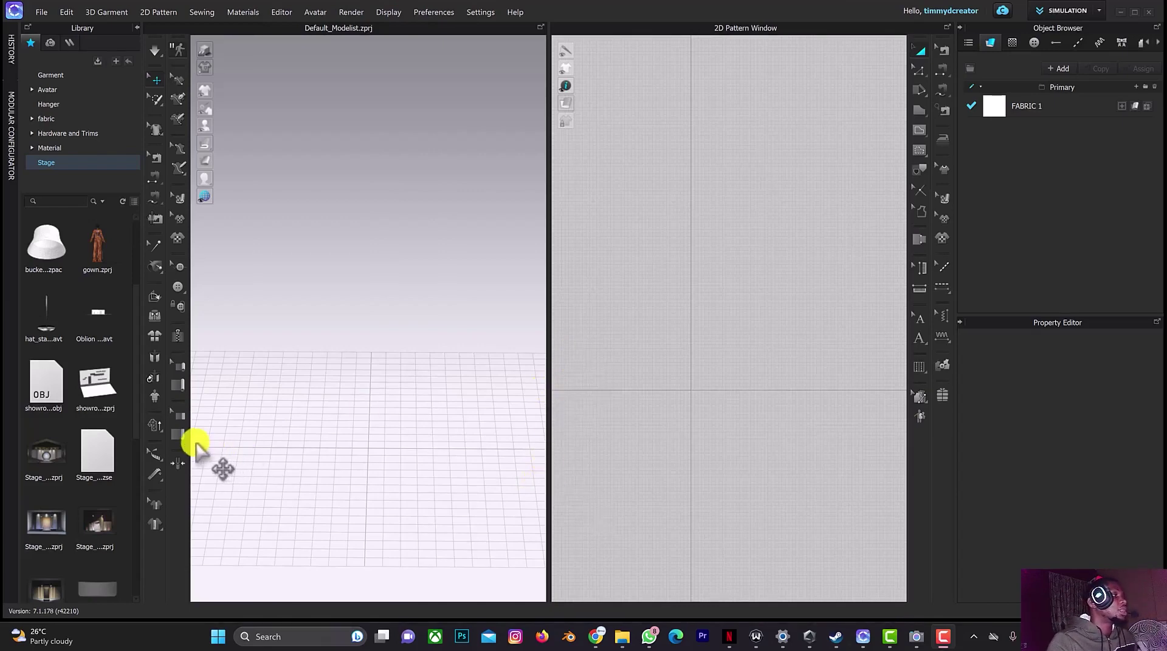
Step: Find the 02.avt dress form in the Stage library folder and load it into the 3D scene
scroll(79, 392, down, 5)
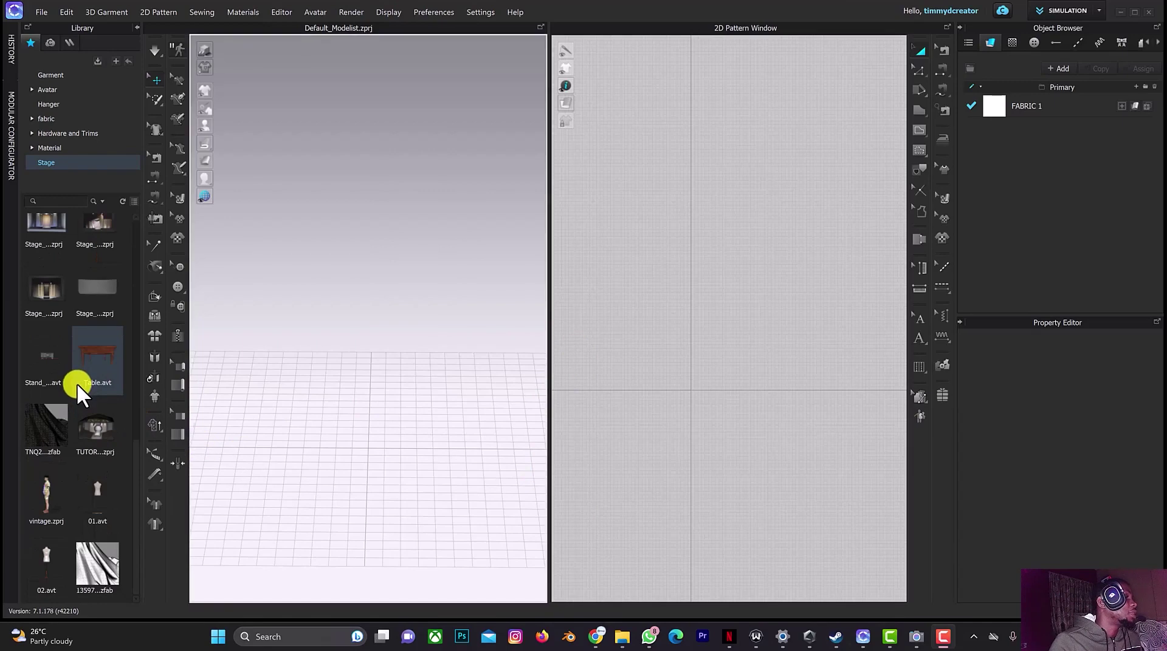
mouse_move(75, 382)
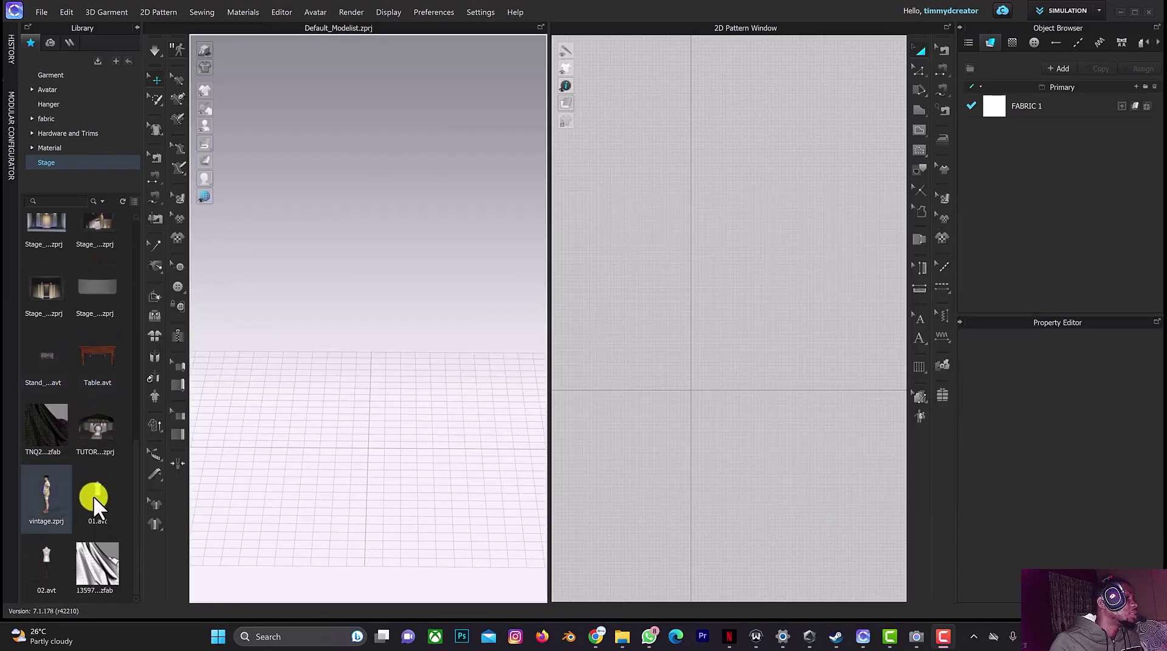
mouse_move(93, 496)
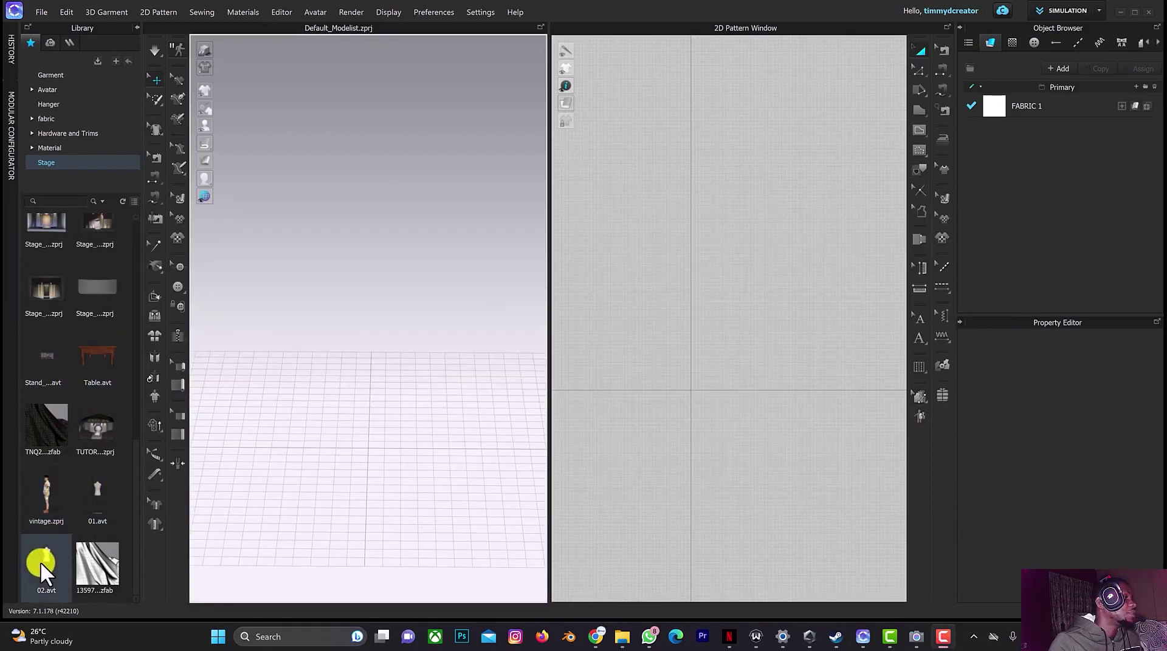
mouse_move(41, 561)
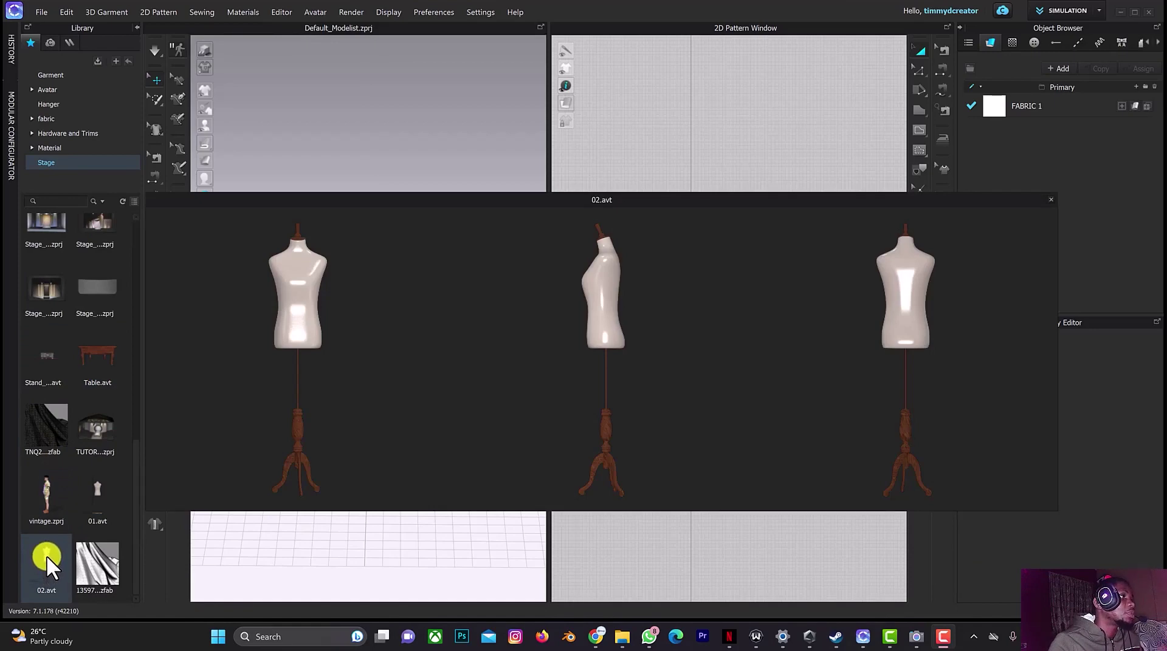
drag(51, 553, 389, 433)
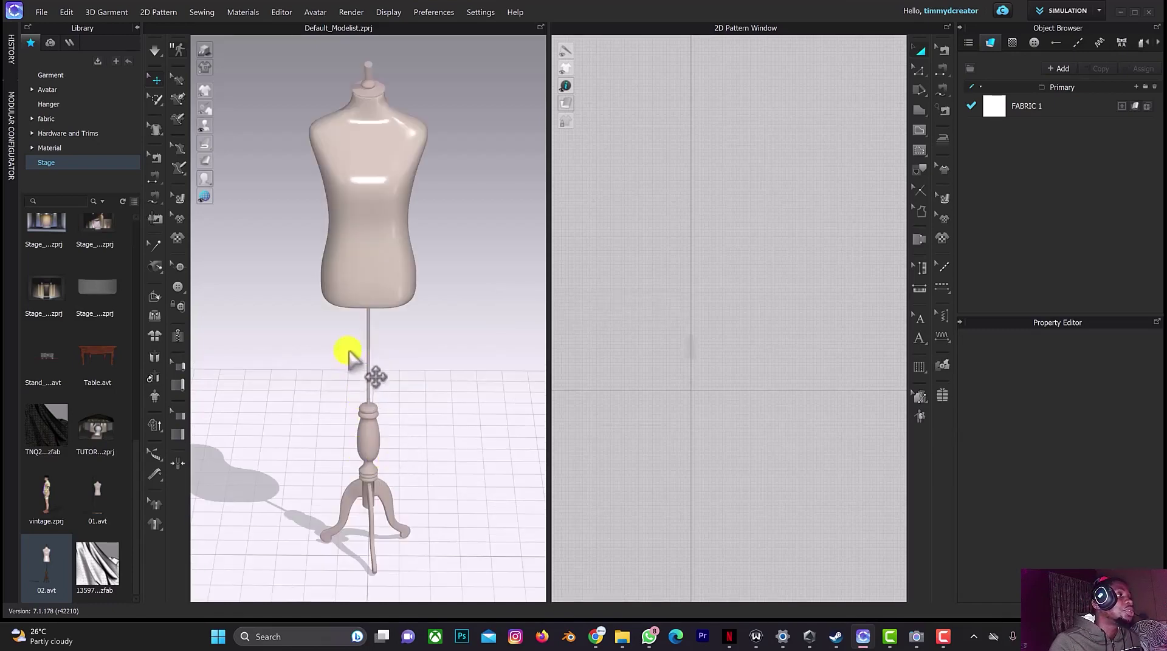
Step: Bring a second copy of the 02.avt dress form into the 3D scene using the Add load type
scroll(347, 330, down, 3)
right_drag(345, 297, 357, 263)
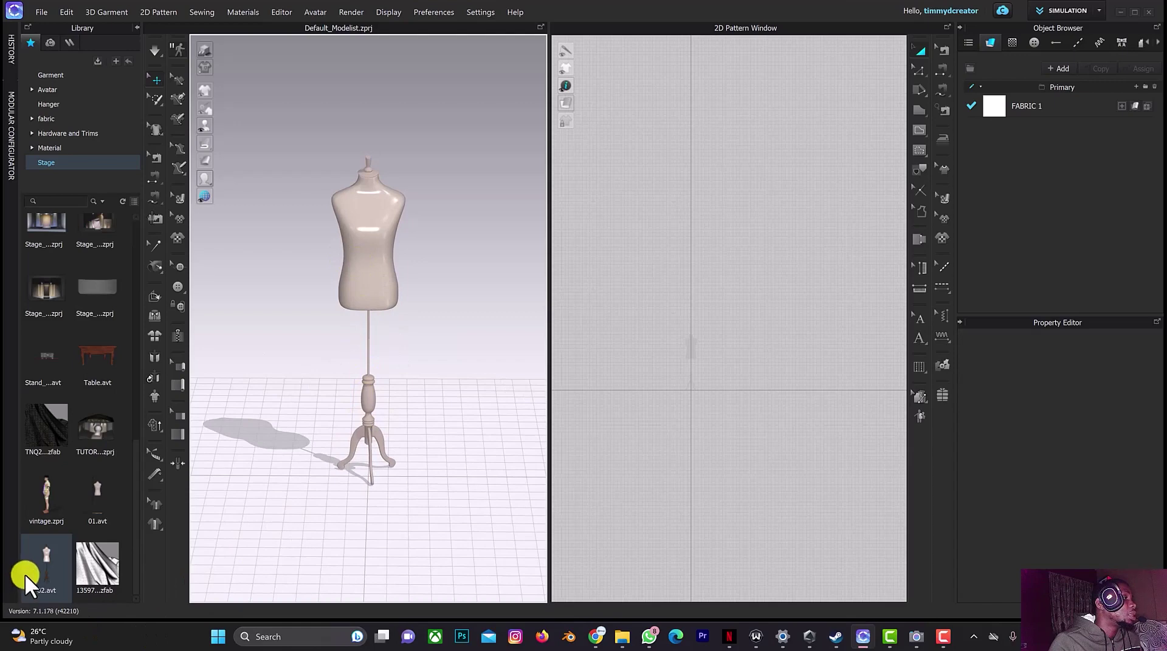
mouse_move(33, 571)
drag(71, 527, 241, 460)
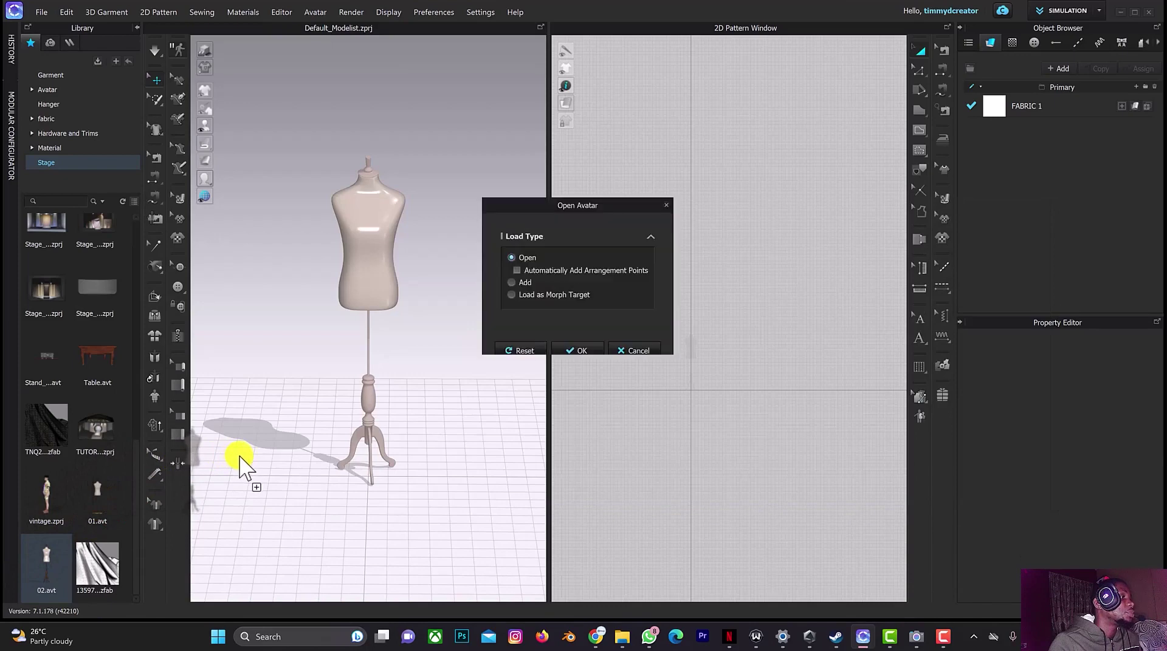
click(512, 282)
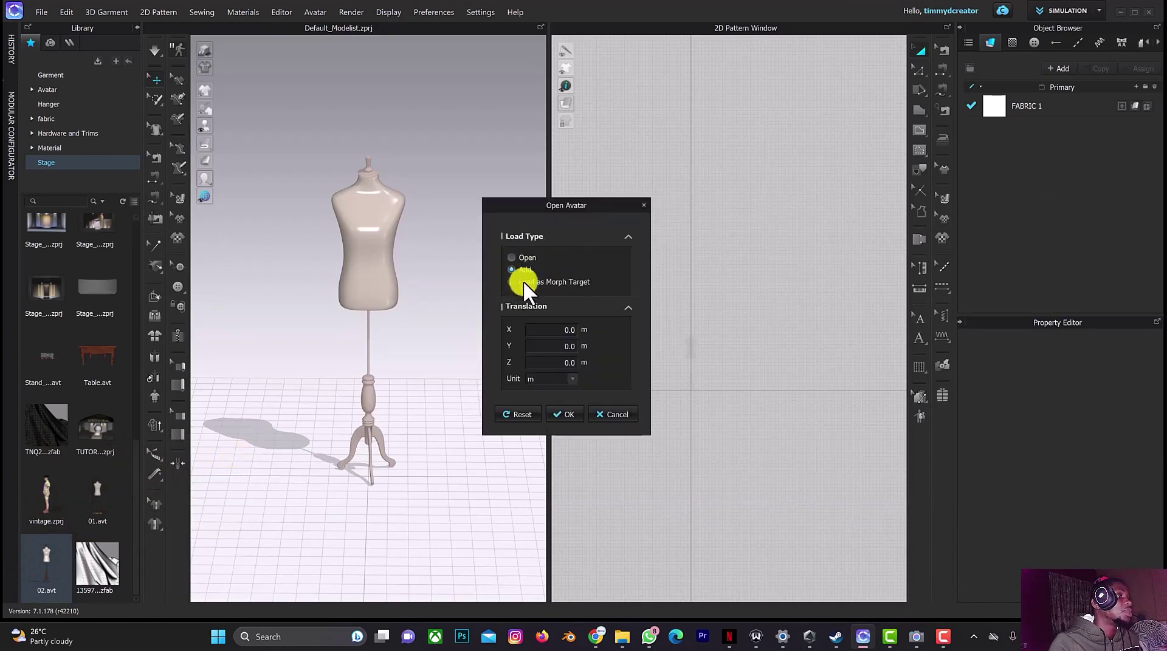
Step: Set the second dress form's translation to X 0.7 m and Z 0 m, and load it
double_click(570, 330)
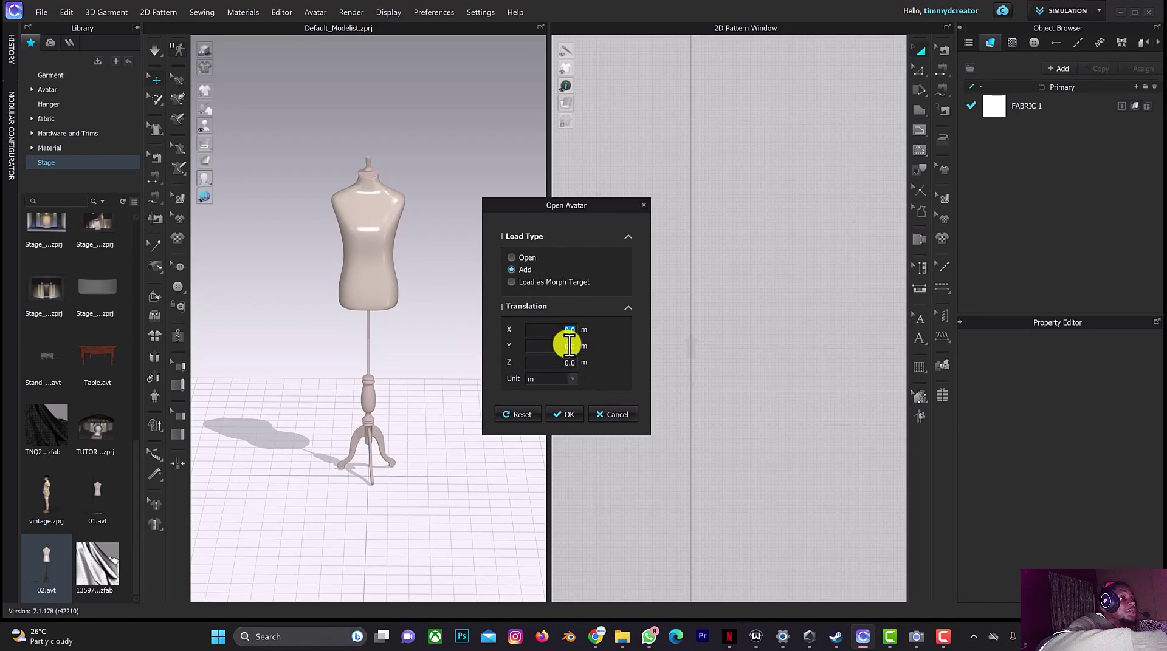
text(0)
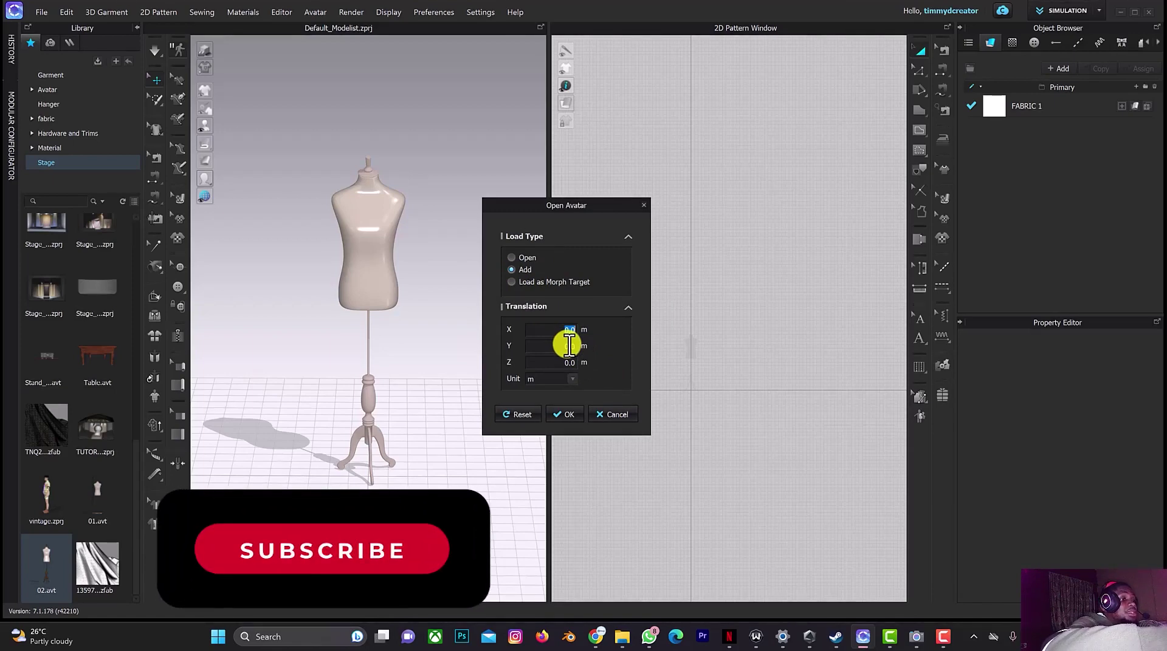
text(.5)
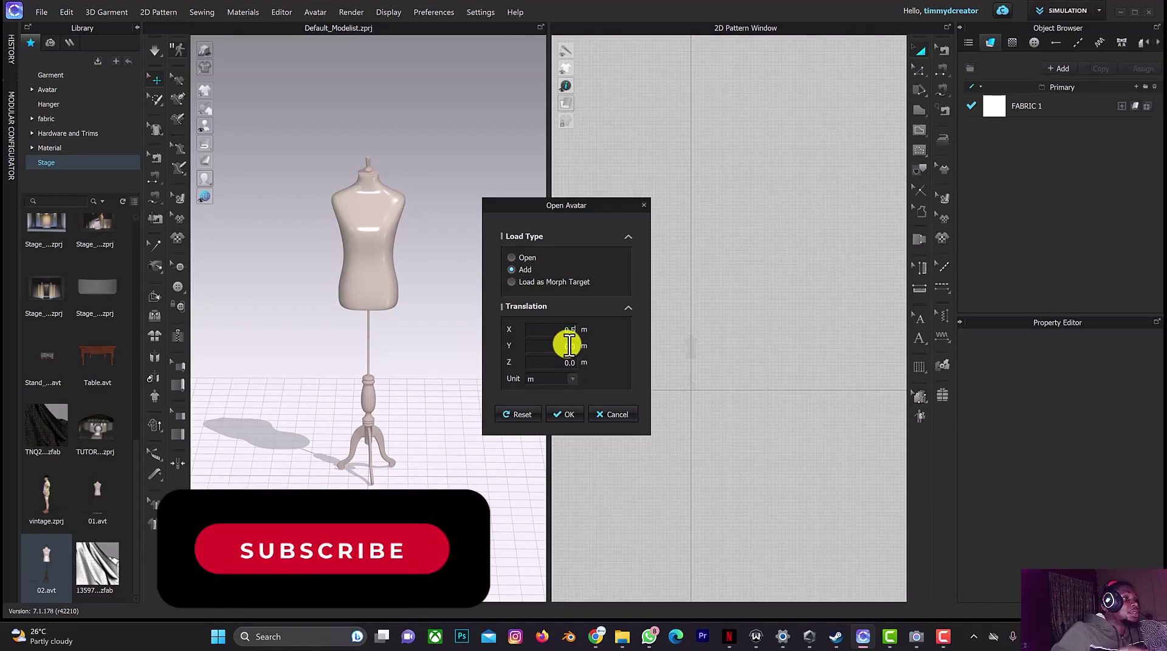
click(570, 363)
text(0)
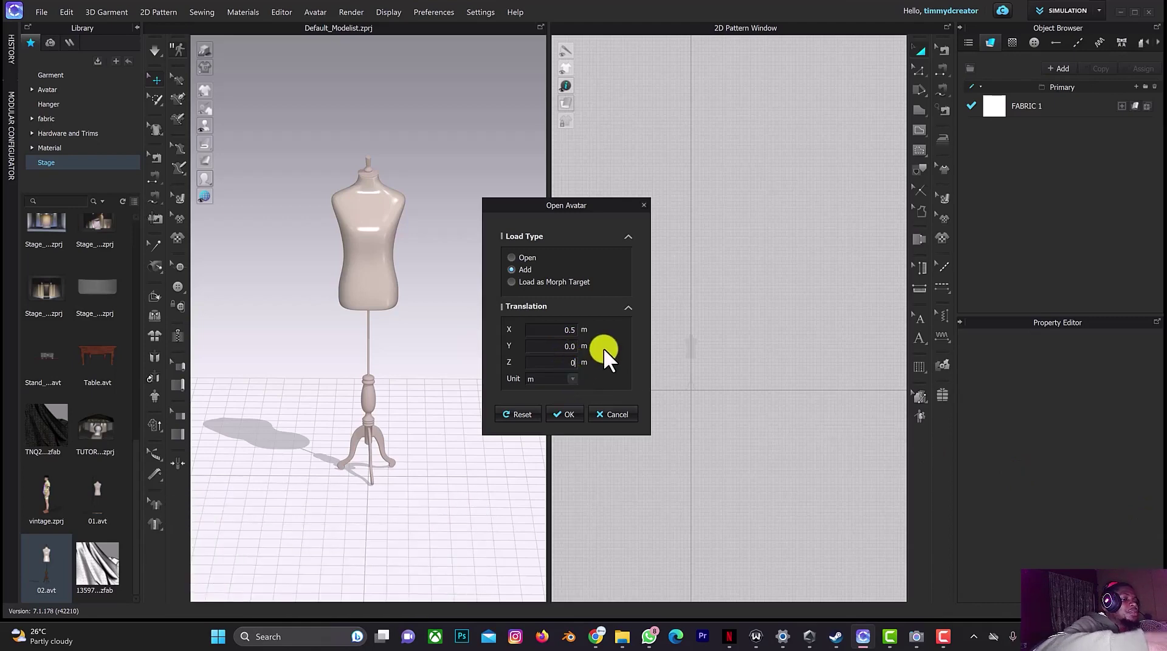
click(568, 331)
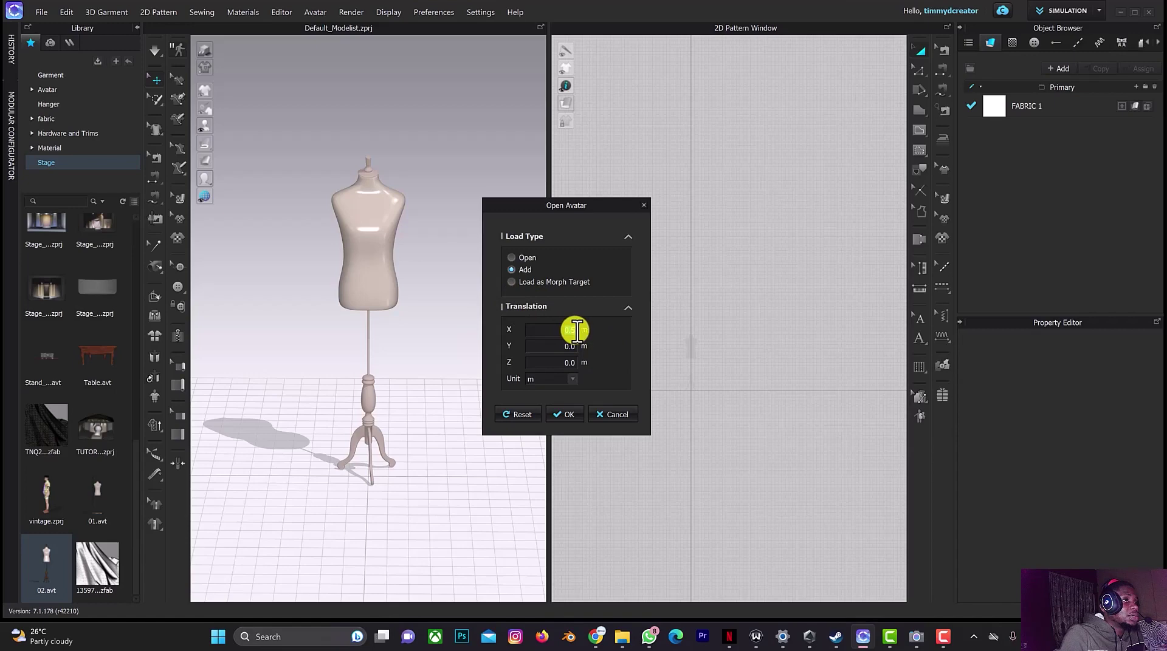
text(0.7)
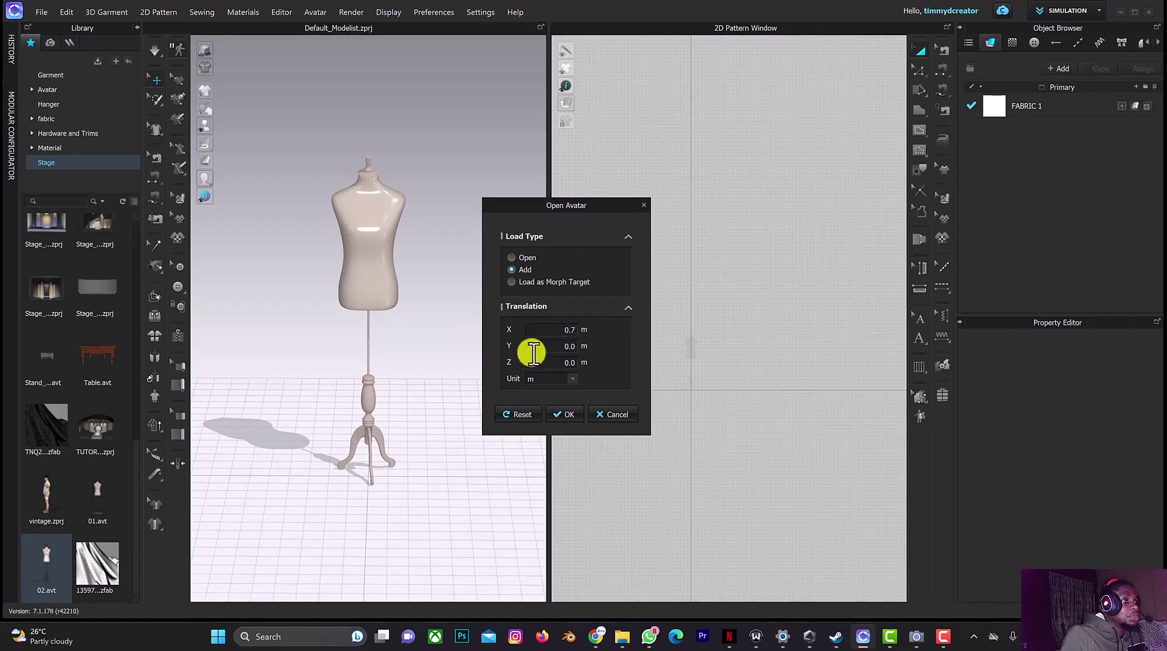
click(569, 413)
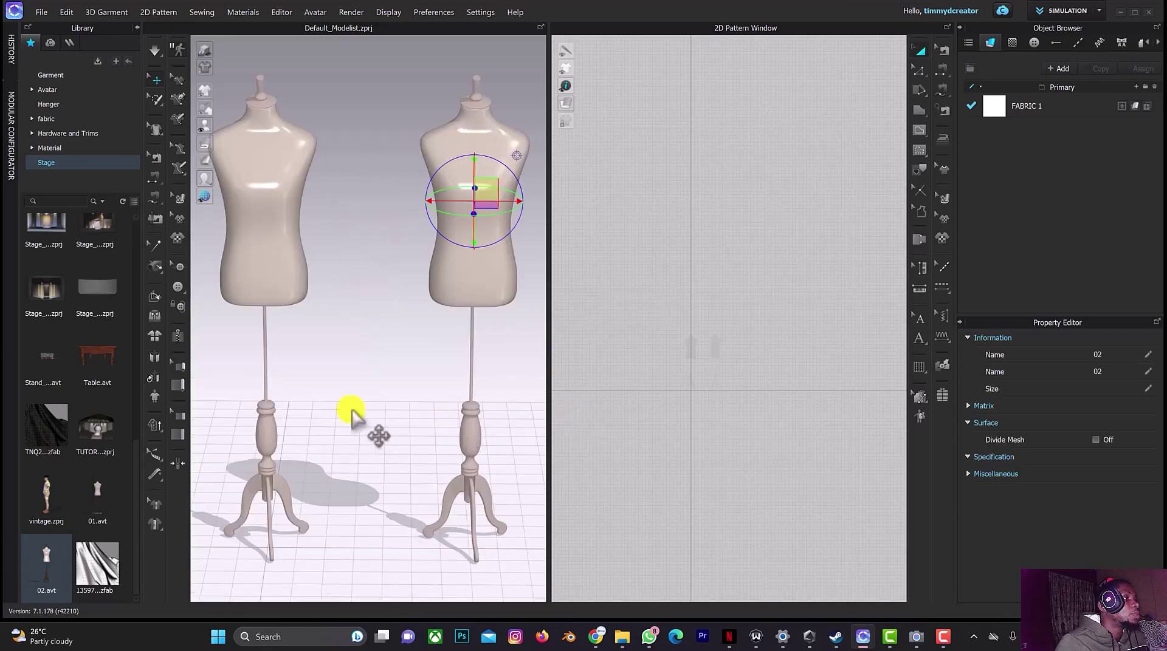
Step: Add a third 02.avt dress form to the scene with an X translation of -0.7 m
scroll(338, 387, down, 3)
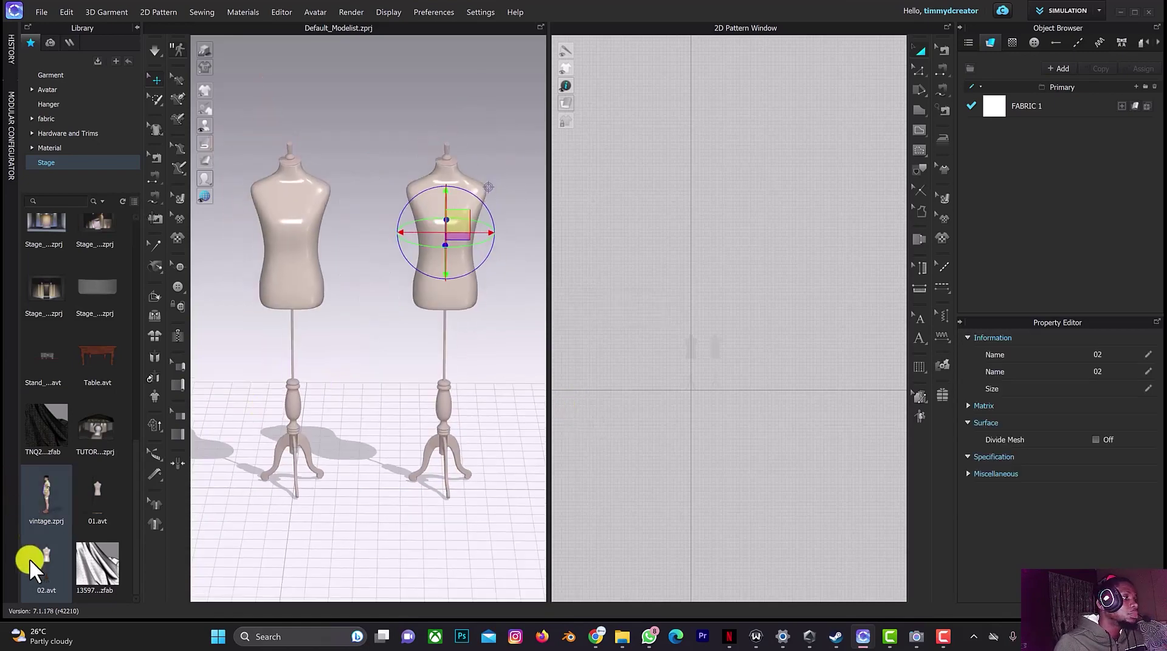
mouse_move(33, 566)
drag(149, 536, 398, 486)
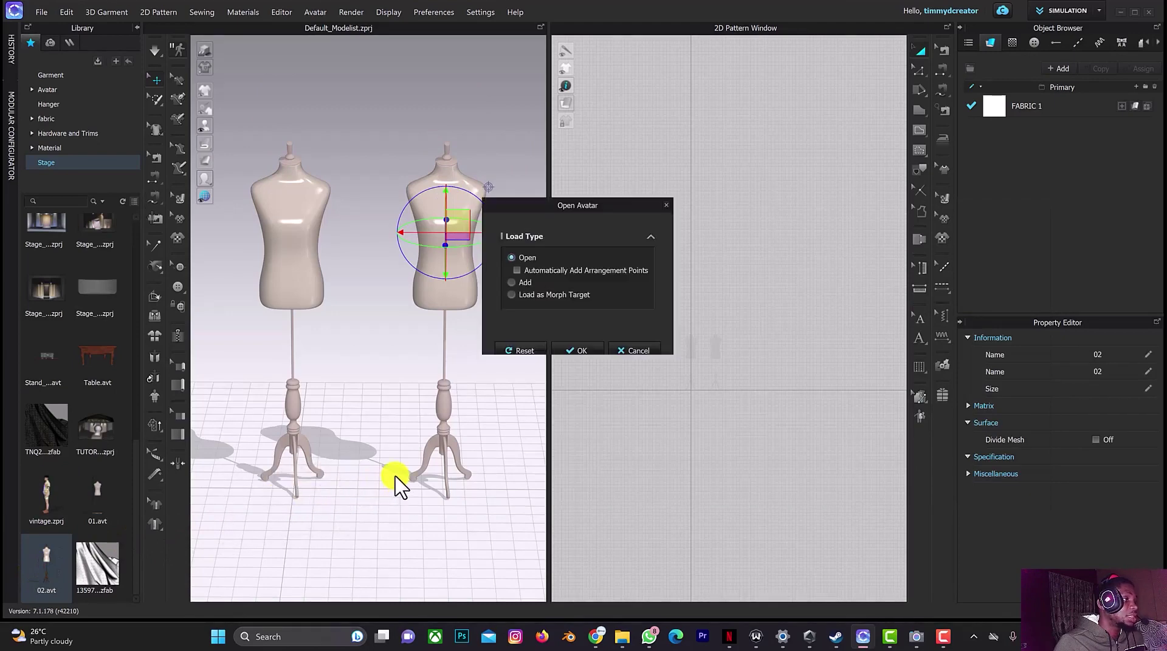
click(512, 281)
double_click(567, 329)
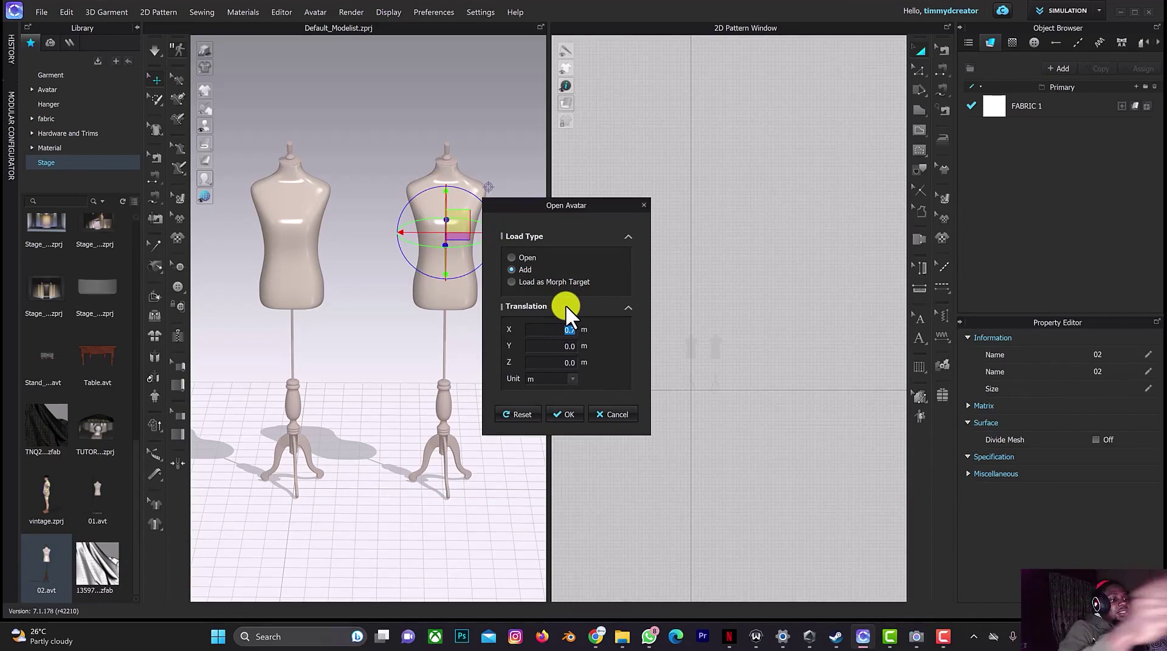
text(-0.)
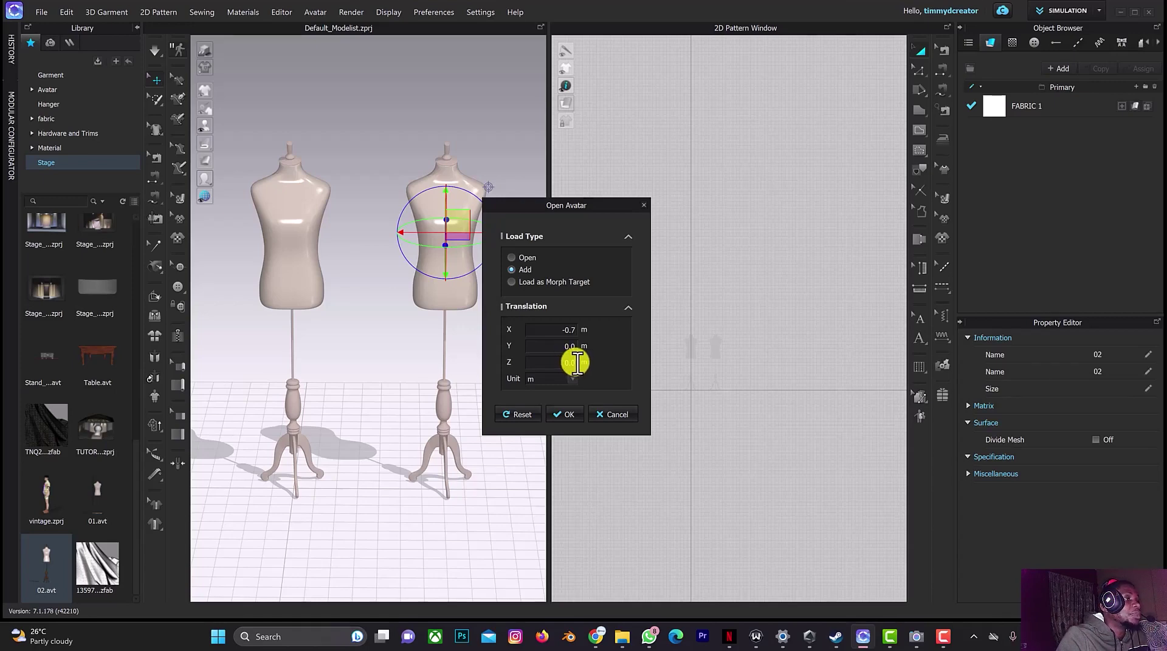
click(564, 414)
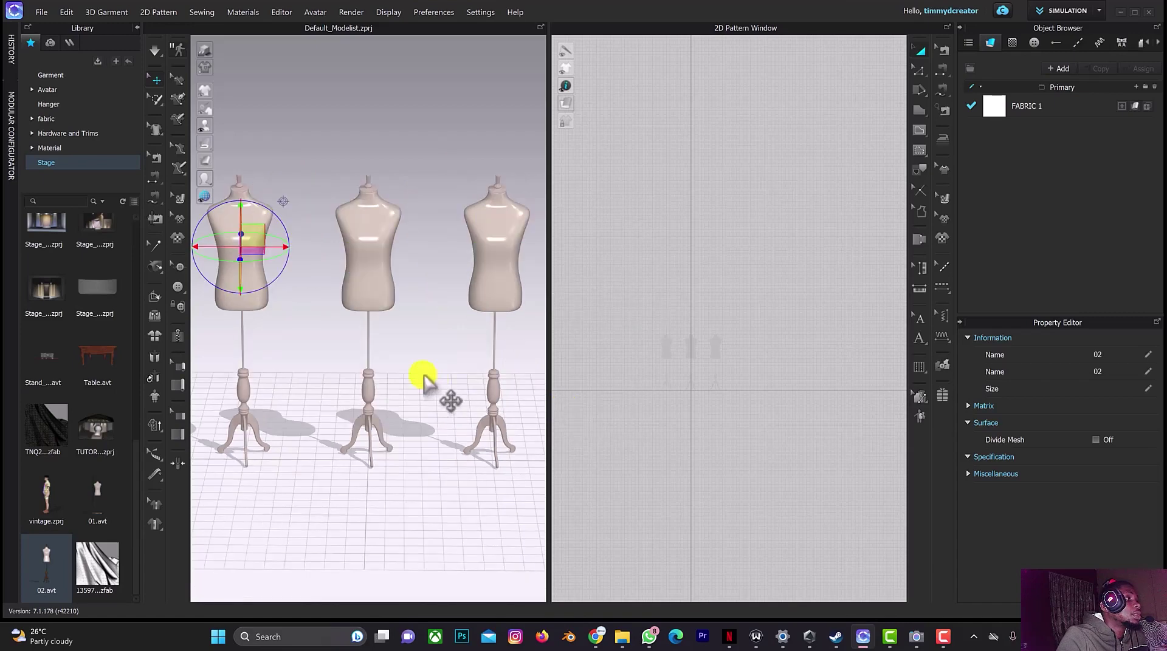
Step: Go up to the library's parent folder and open the Project folder to reach the garment files
scroll(421, 365, down, 2)
scroll(47, 246, up, 5)
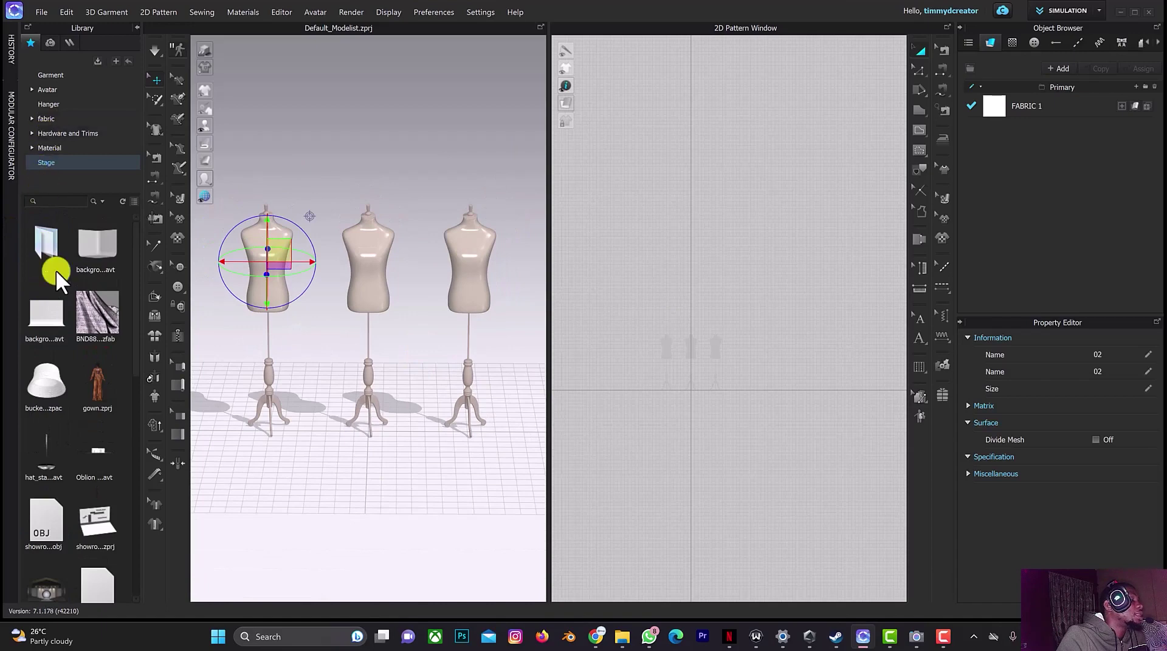
double_click(50, 255)
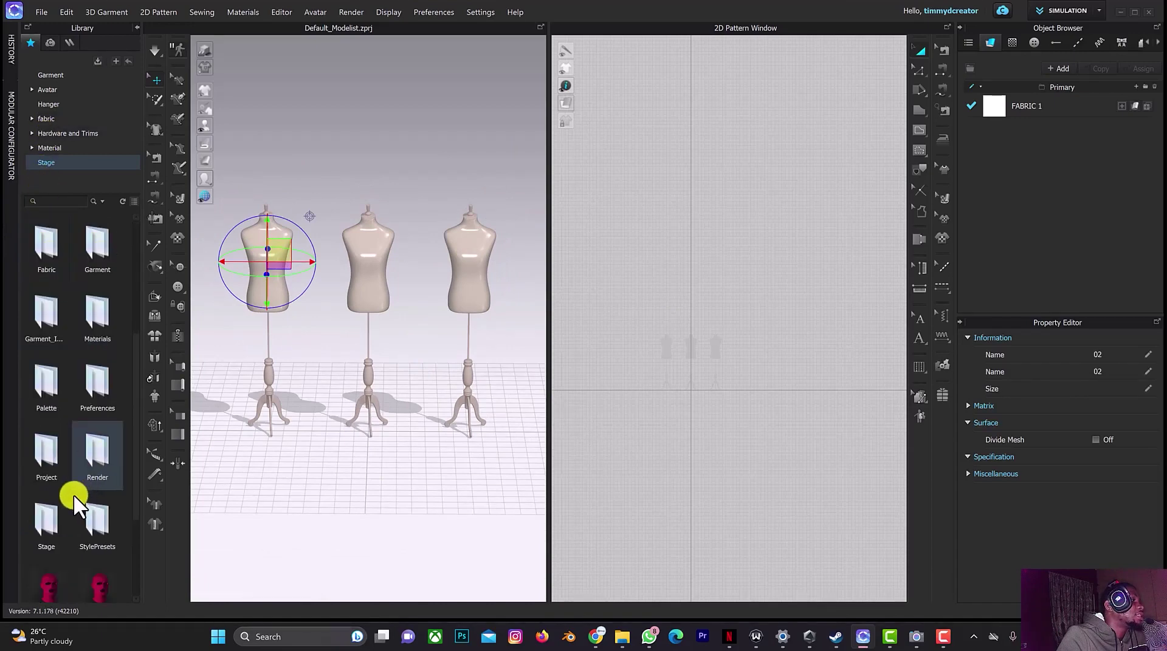
scroll(73, 494, down, 2)
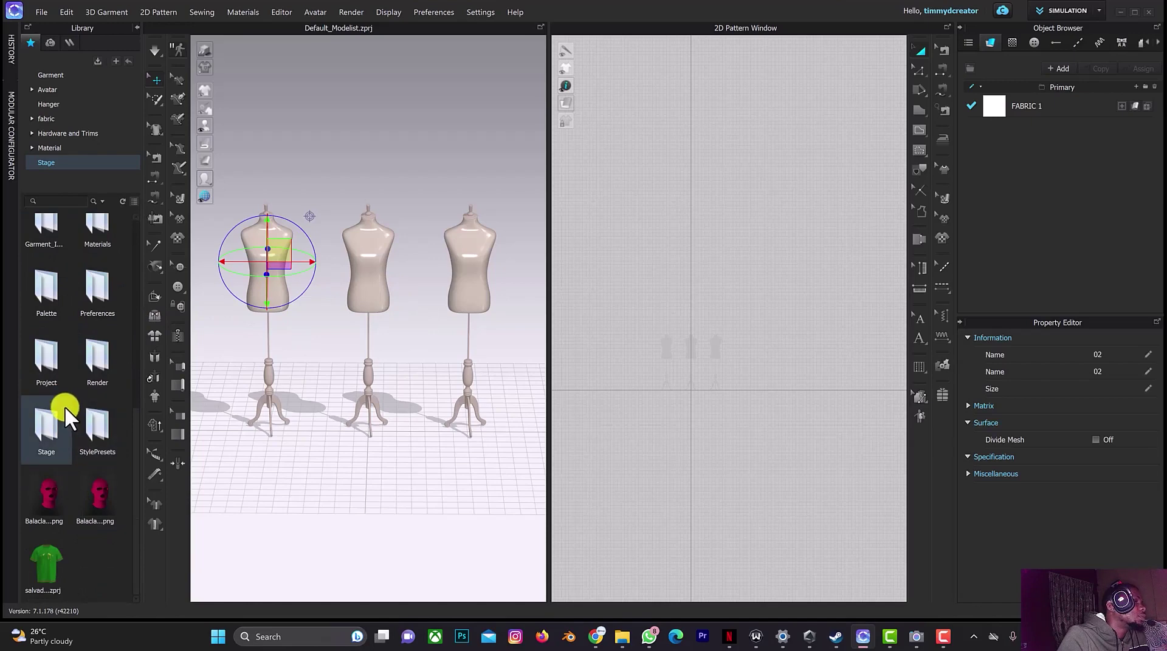
double_click(51, 367)
scroll(57, 429, down, 5)
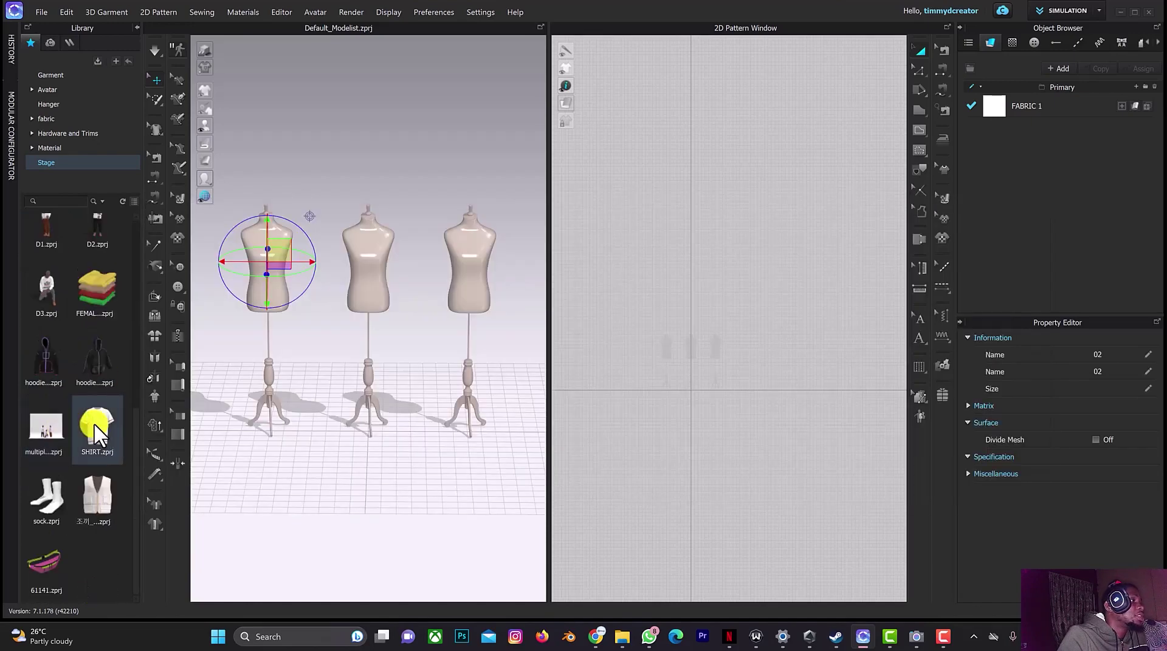
Step: Add the SHIRT.zprj garment onto the middle dress form, clearing the X offset and setting the Z translation to 0
mouse_move(97, 433)
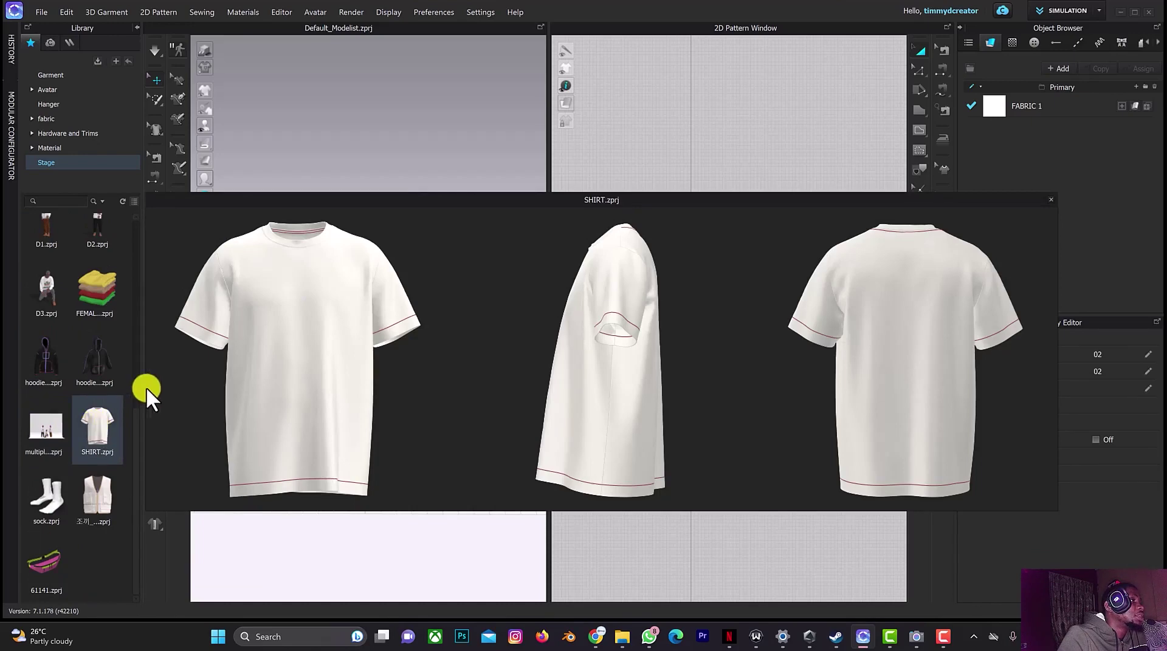
drag(181, 366, 379, 244)
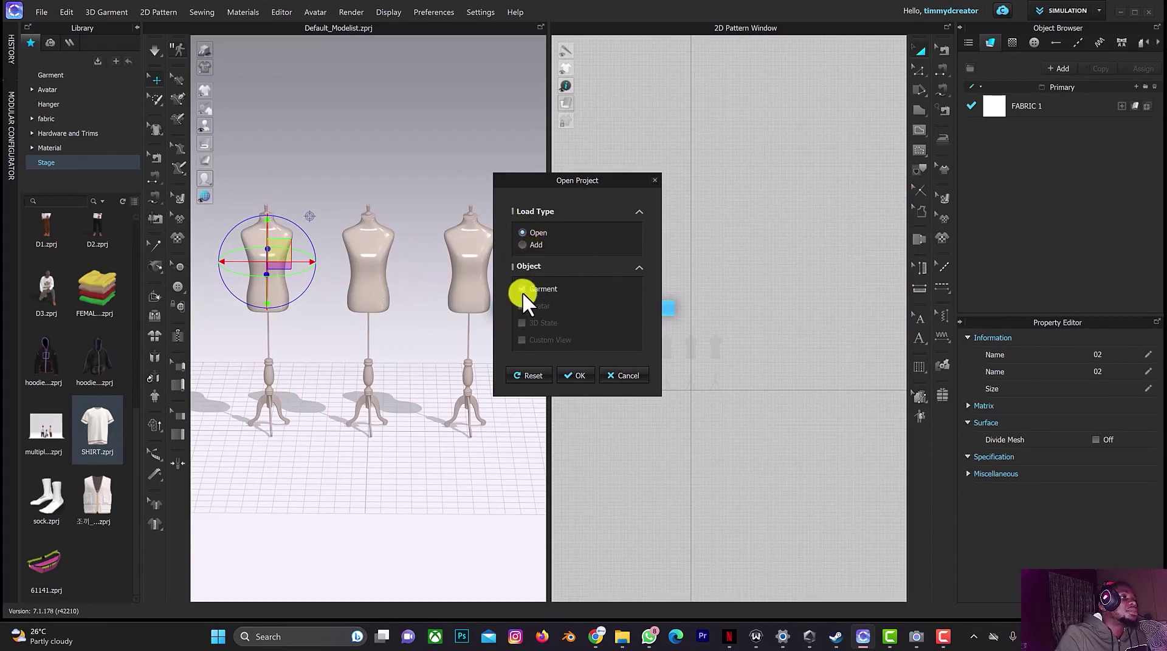
click(522, 245)
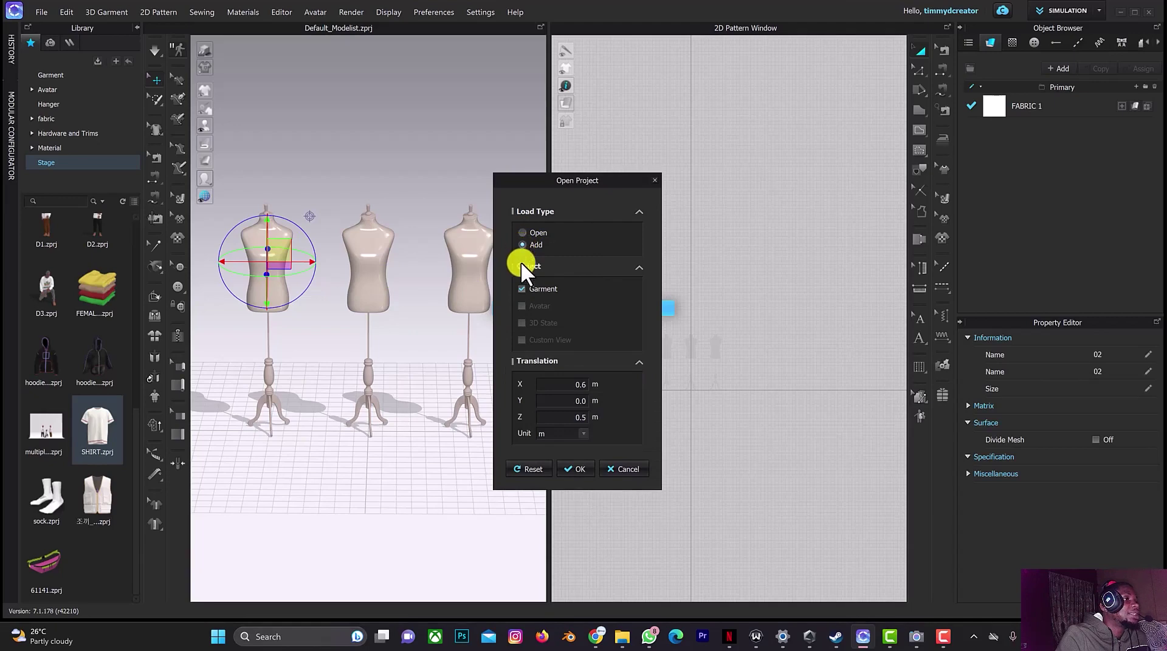
double_click(584, 384)
text(0.6)
double_click(584, 416)
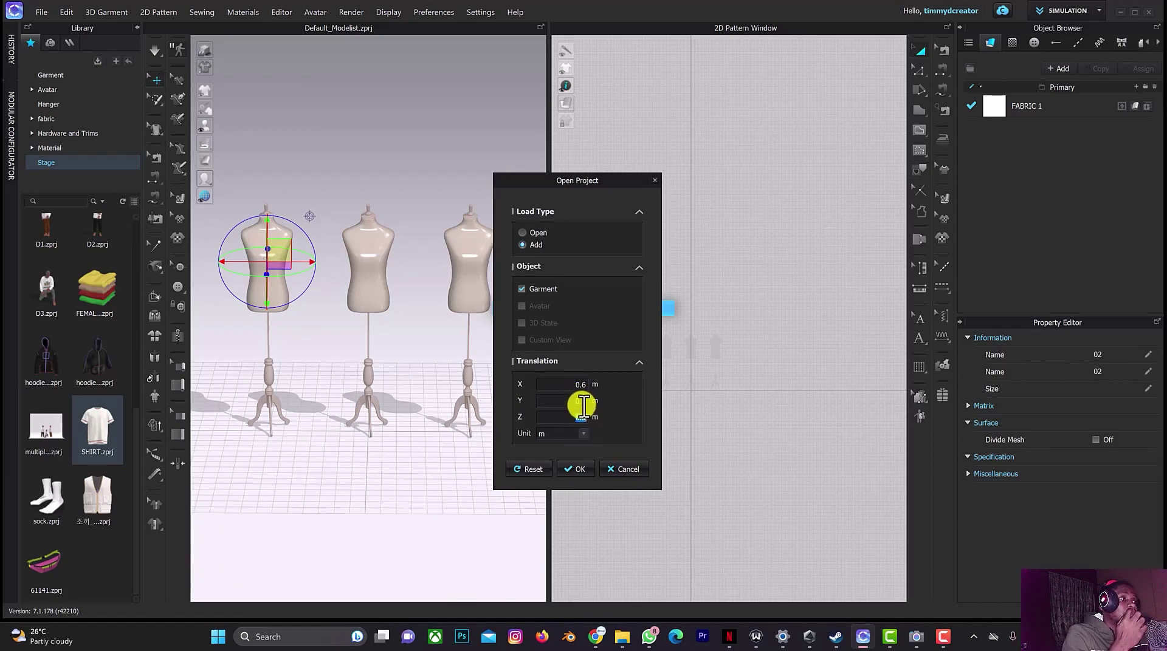
key(BackSpace)
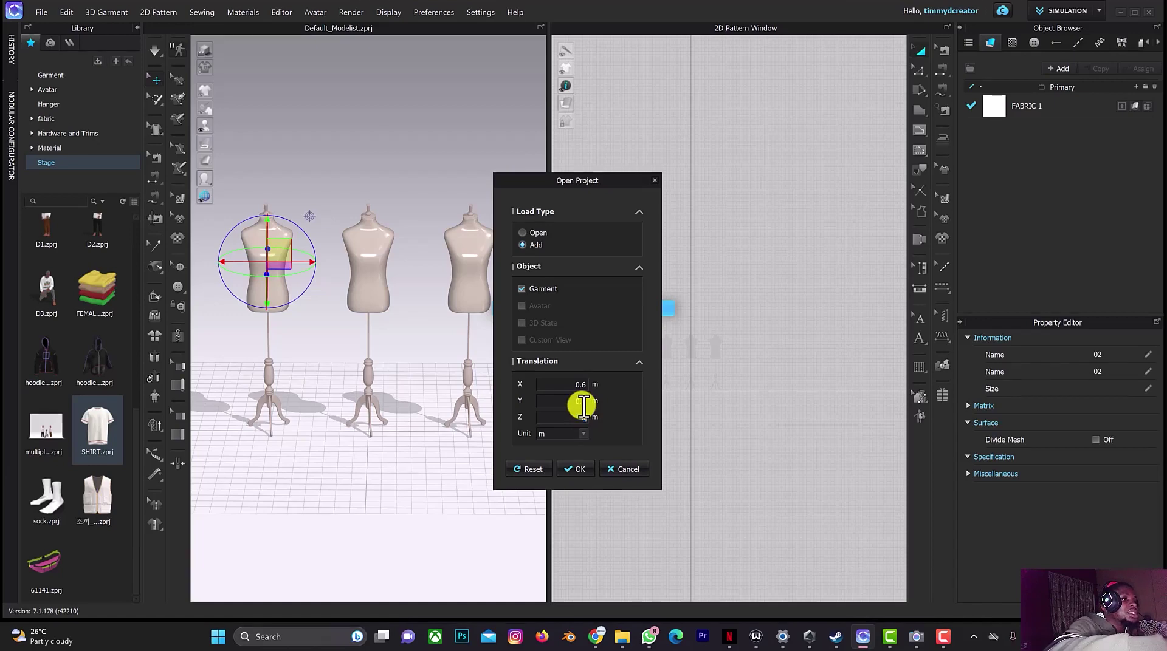
text(0)
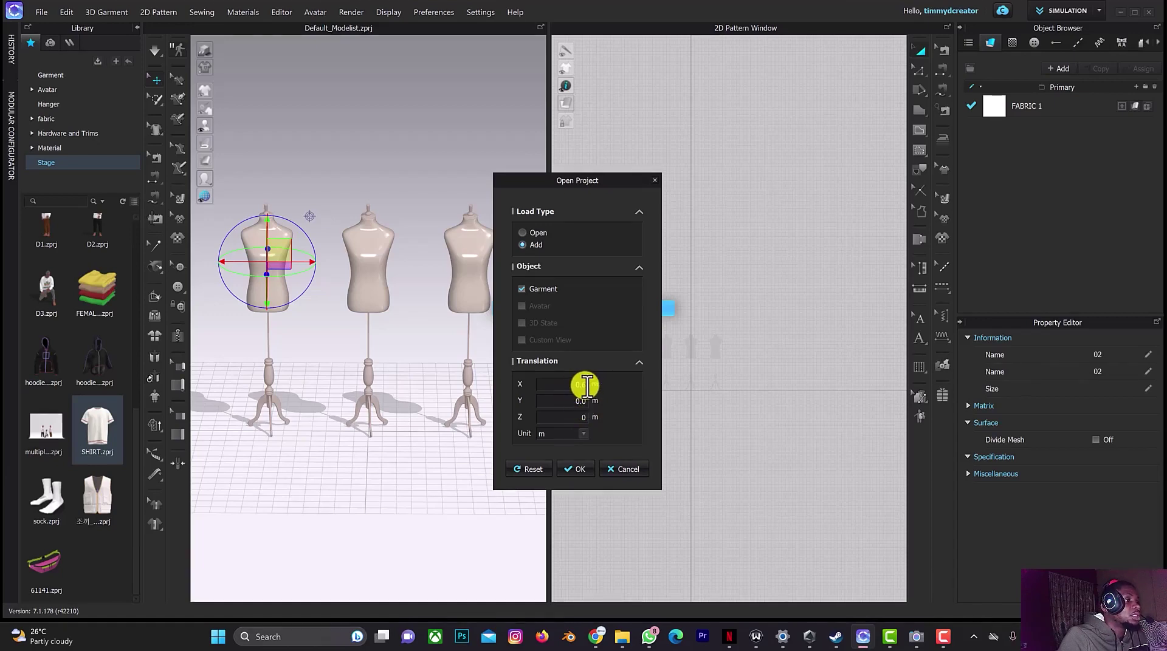
double_click(584, 385)
key(BackSpace)
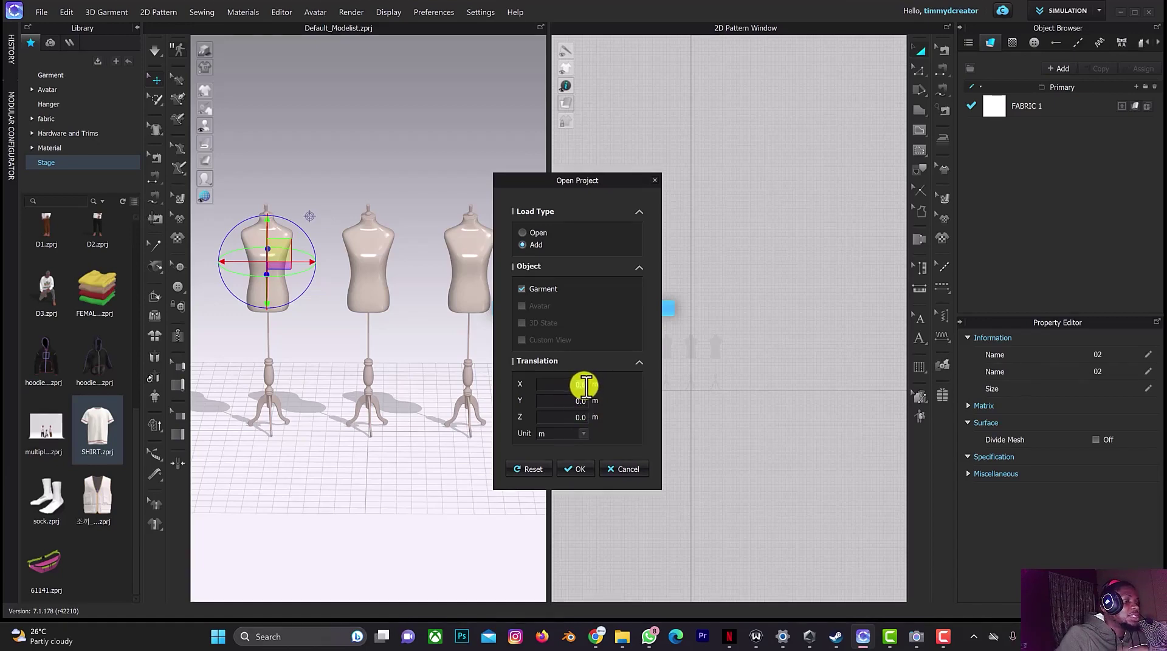
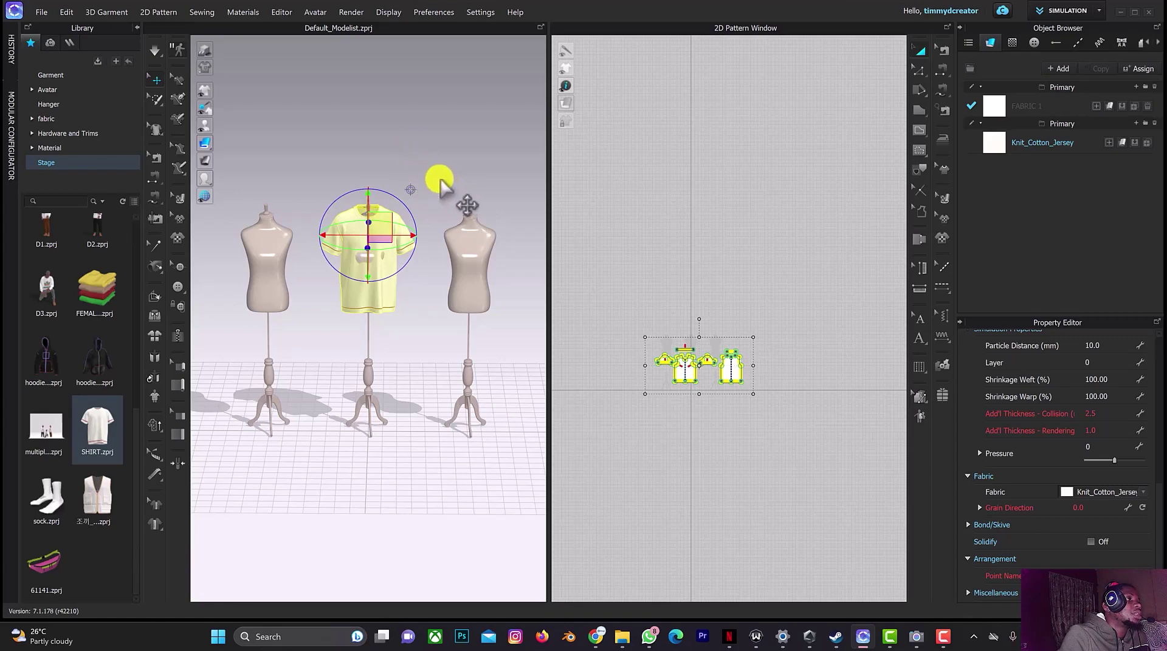
Step: Add a second copy of the SHIRT.zprj garment to the scene with an X translation of 0.7 m
mouse_move(437, 177)
right_down()
mouse_move(346, 182)
mouse_move(373, 193)
mouse_move(438, 172)
right_up()
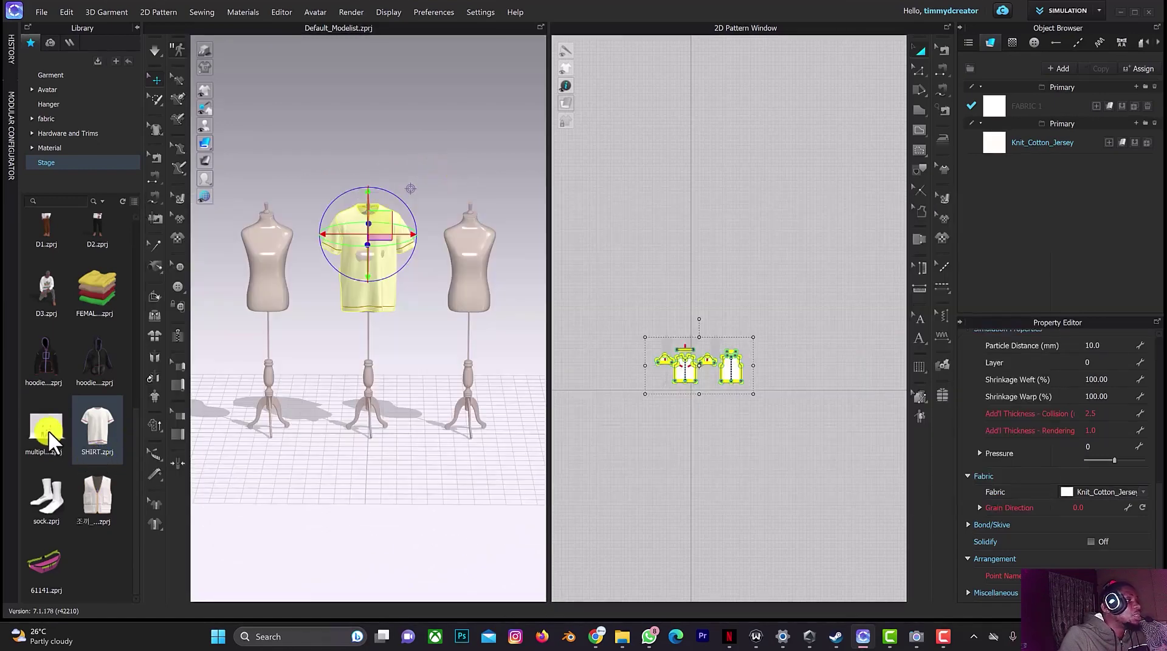
mouse_move(93, 432)
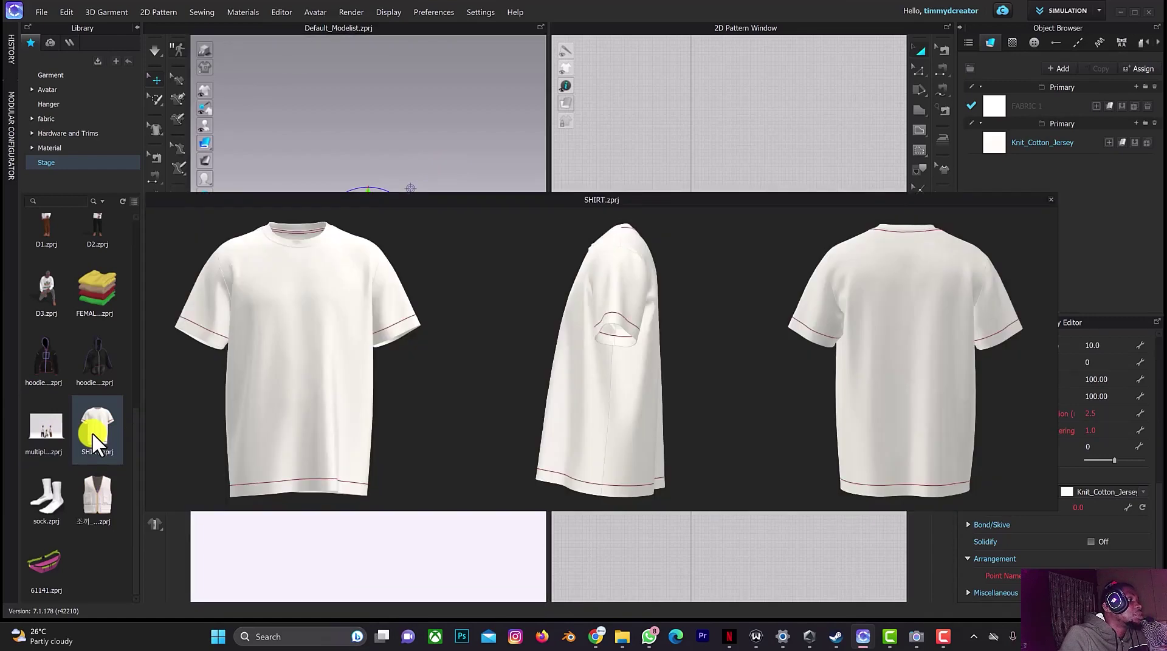
drag(172, 382, 246, 367)
click(583, 356)
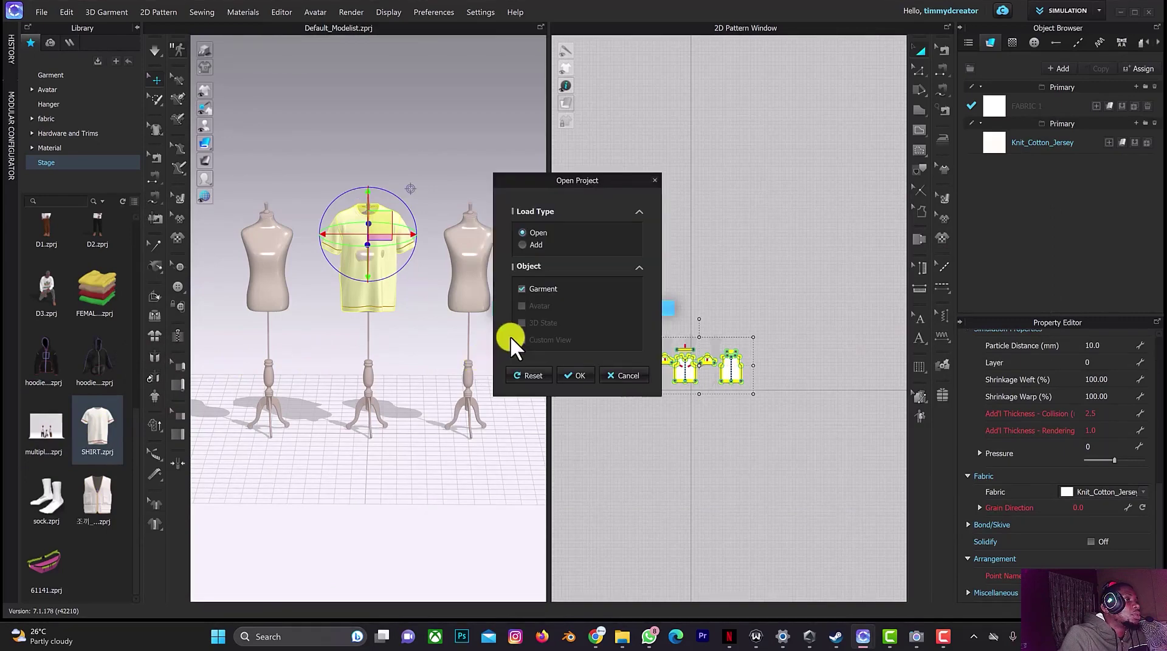
click(522, 244)
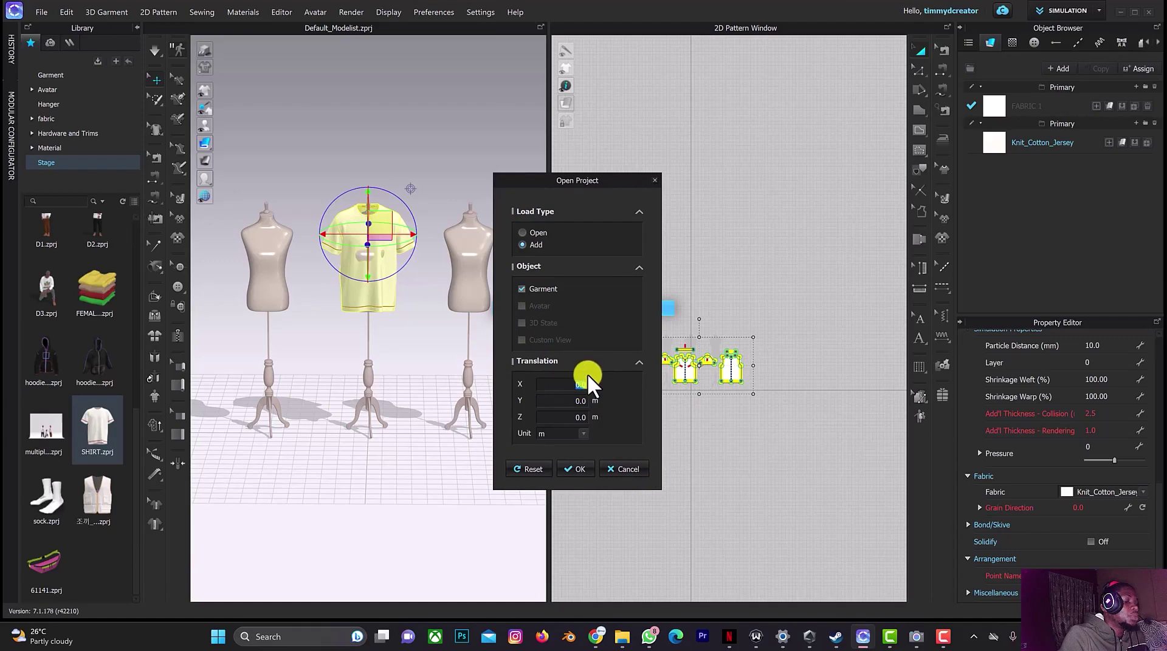
click(587, 375)
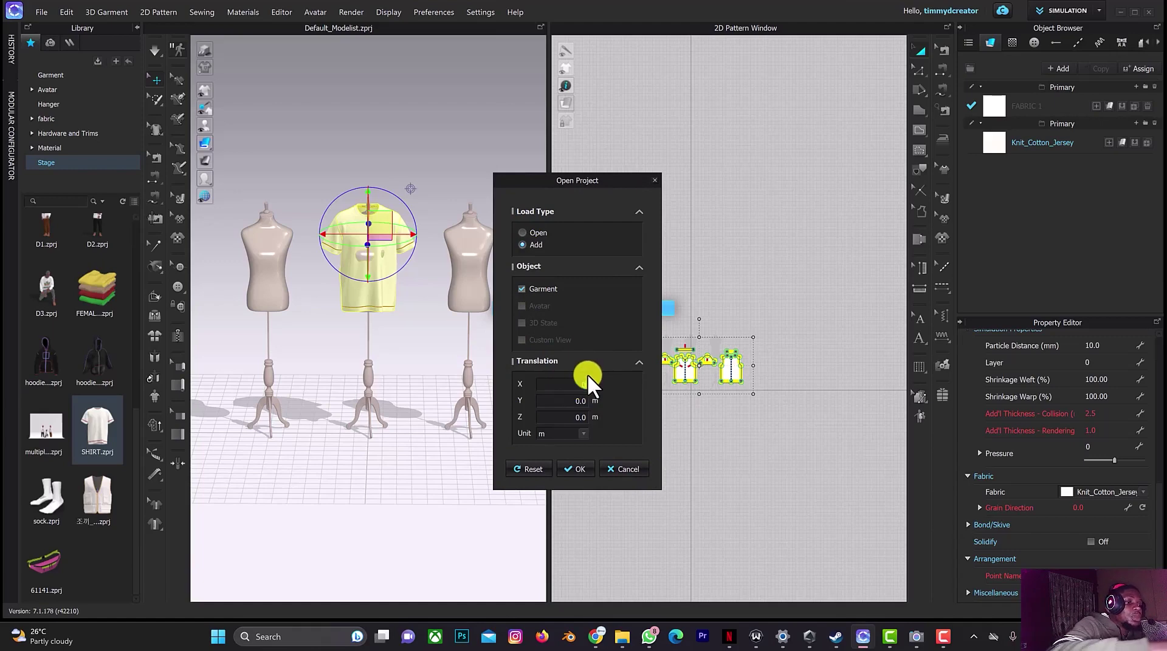
text(7)
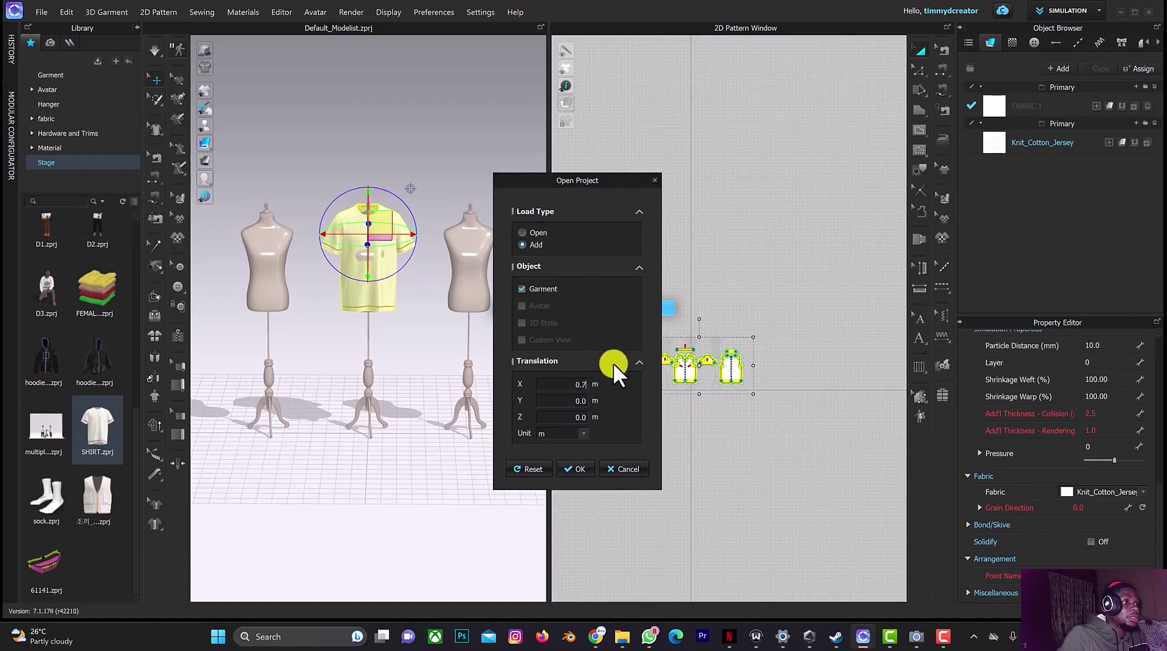
click(571, 470)
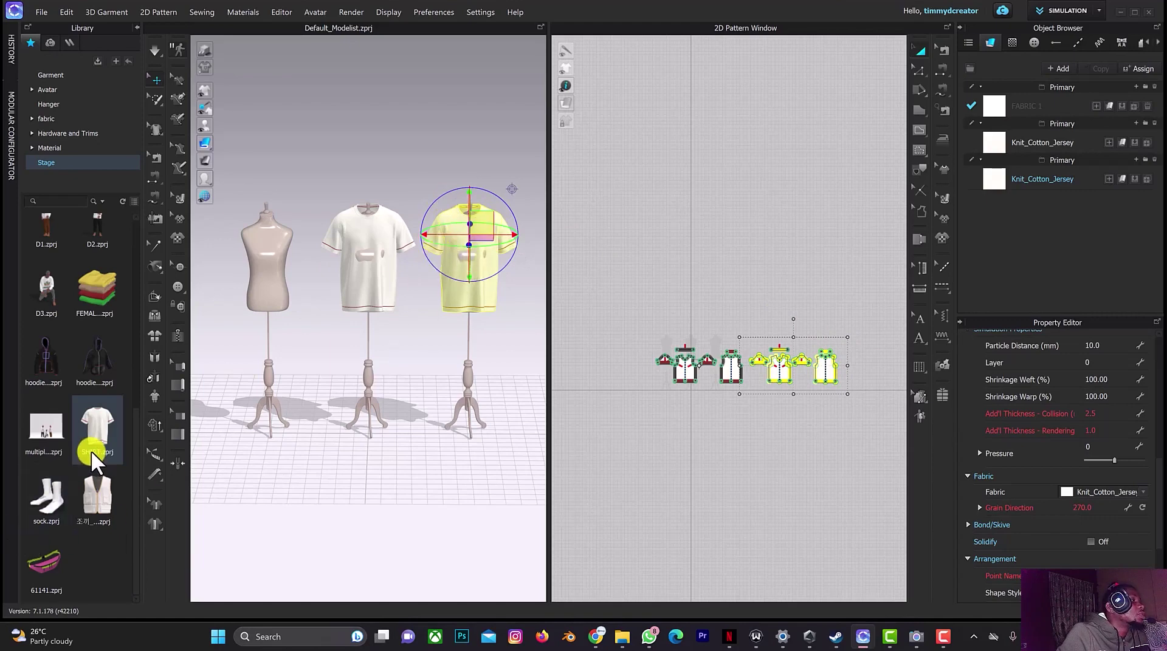
Step: Add a third copy of the SHIRT.zprj garment without saving the project, using an X translation of -0.7 m
mouse_move(91, 442)
drag(187, 422, 344, 385)
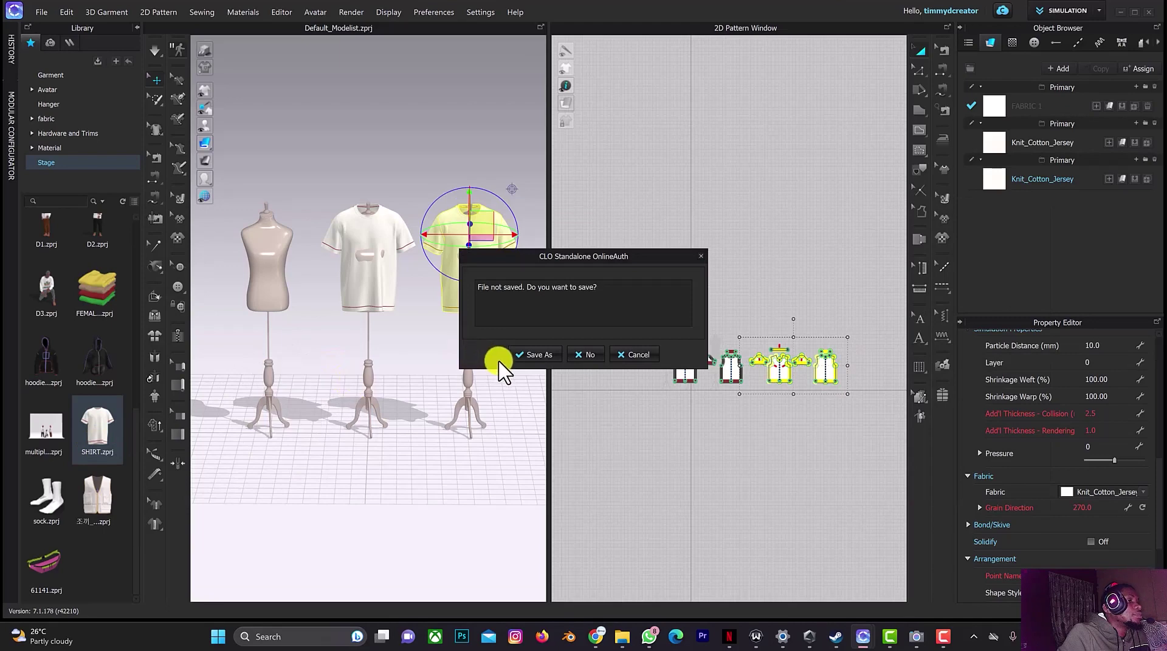
click(570, 355)
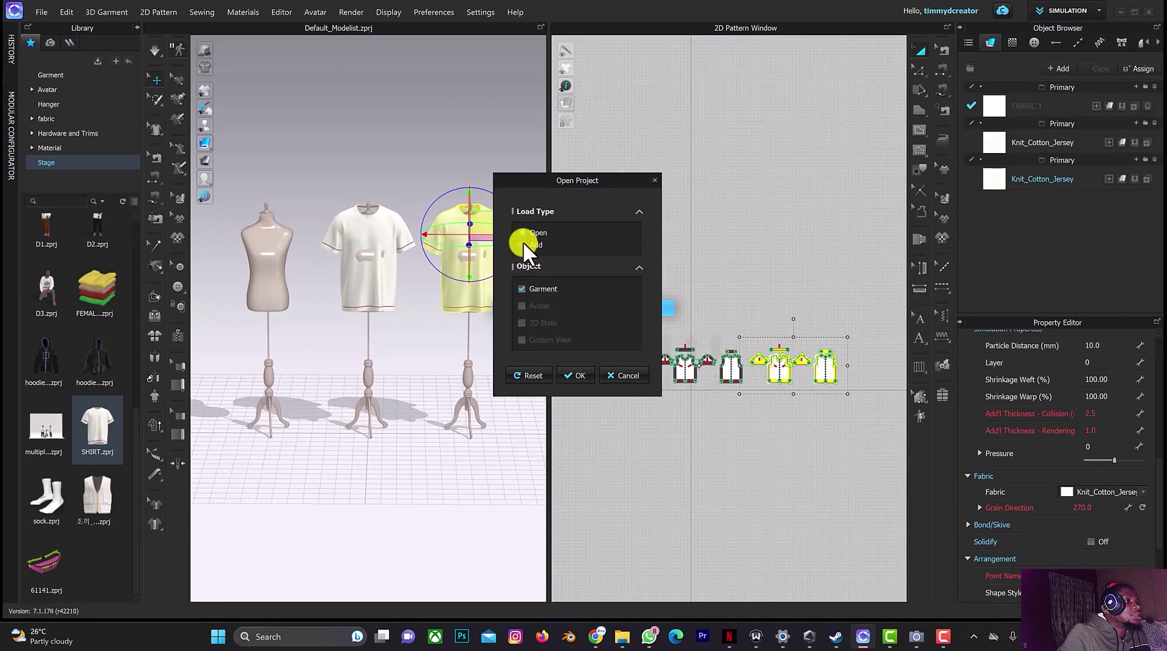
click(523, 243)
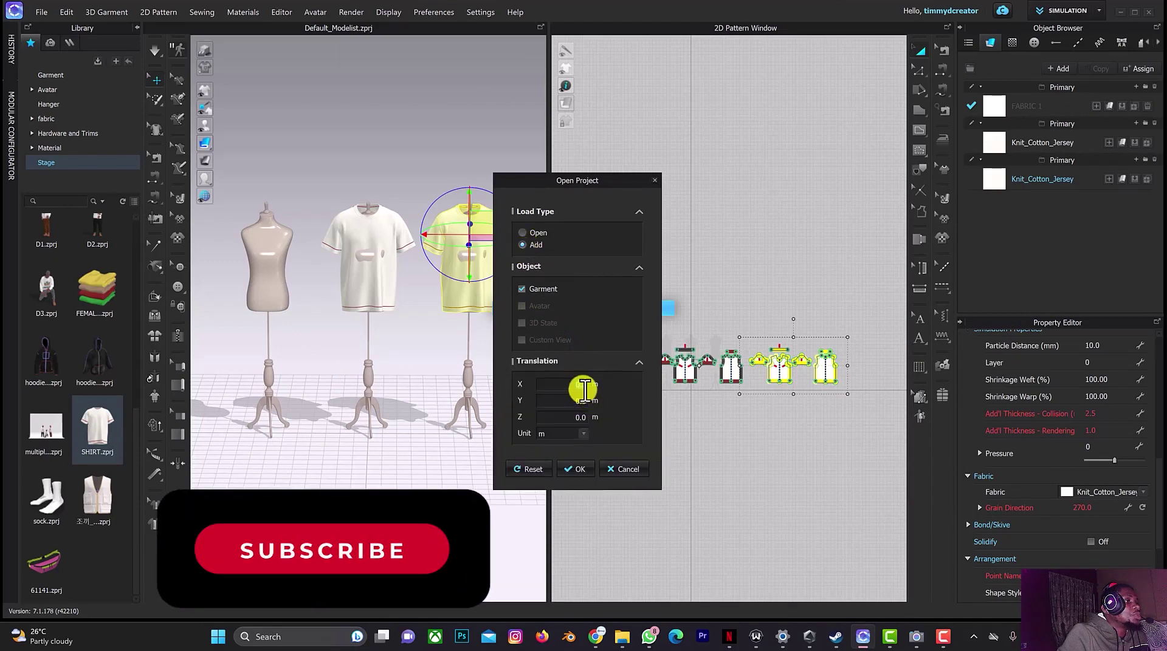
text(-)
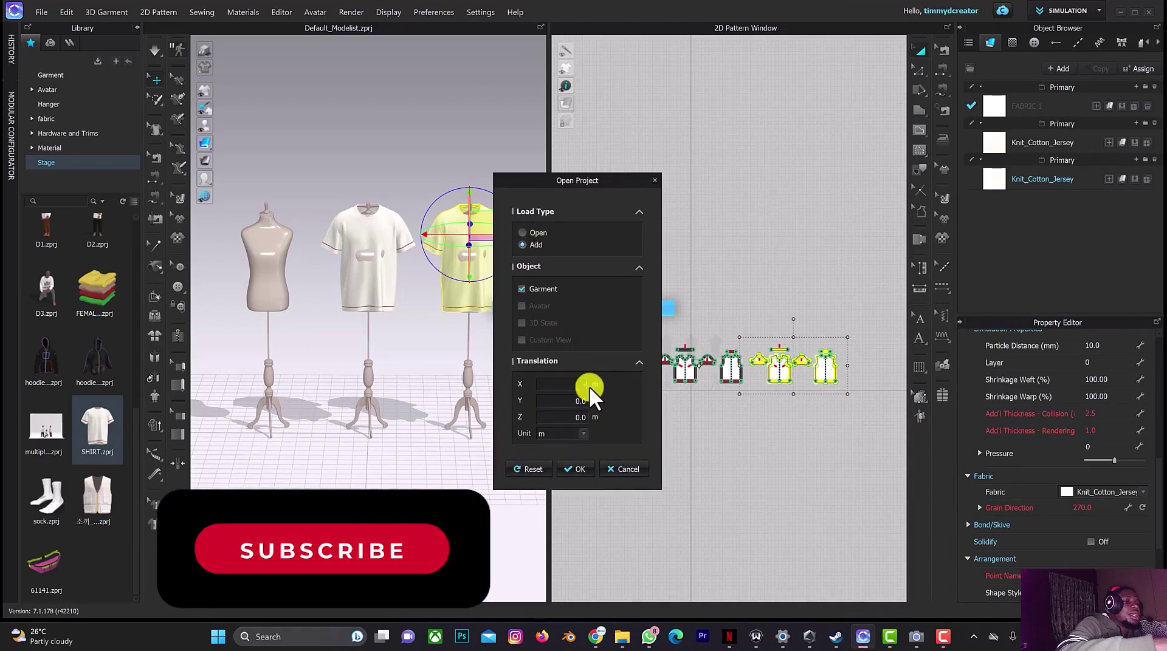
text(0.1)
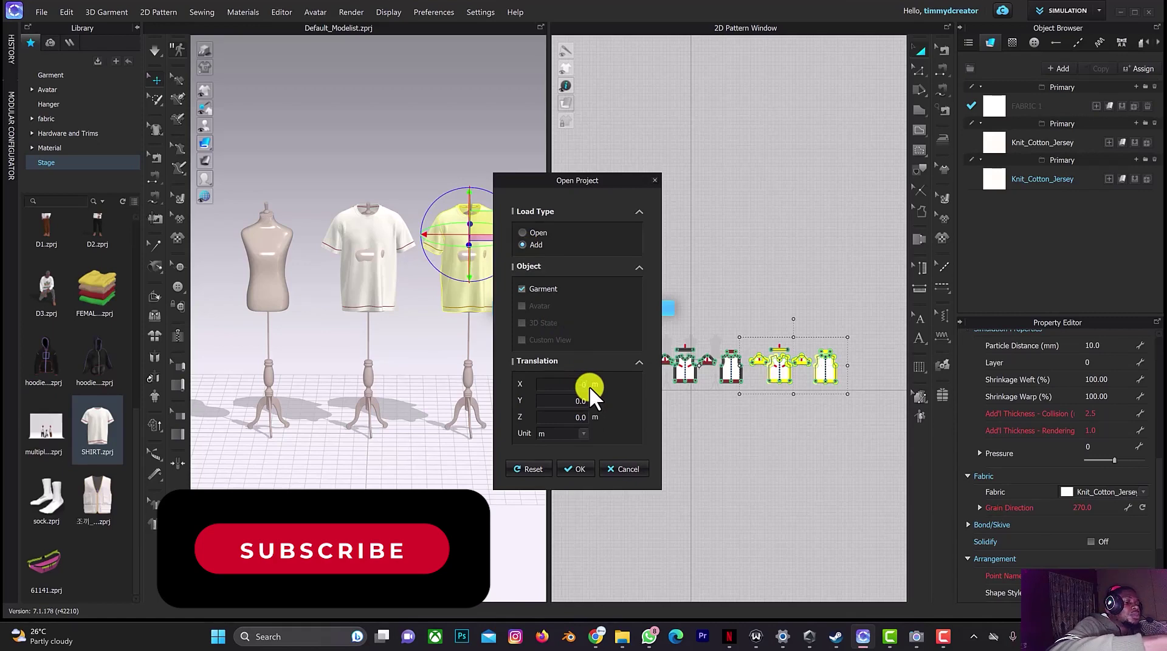
text(7)
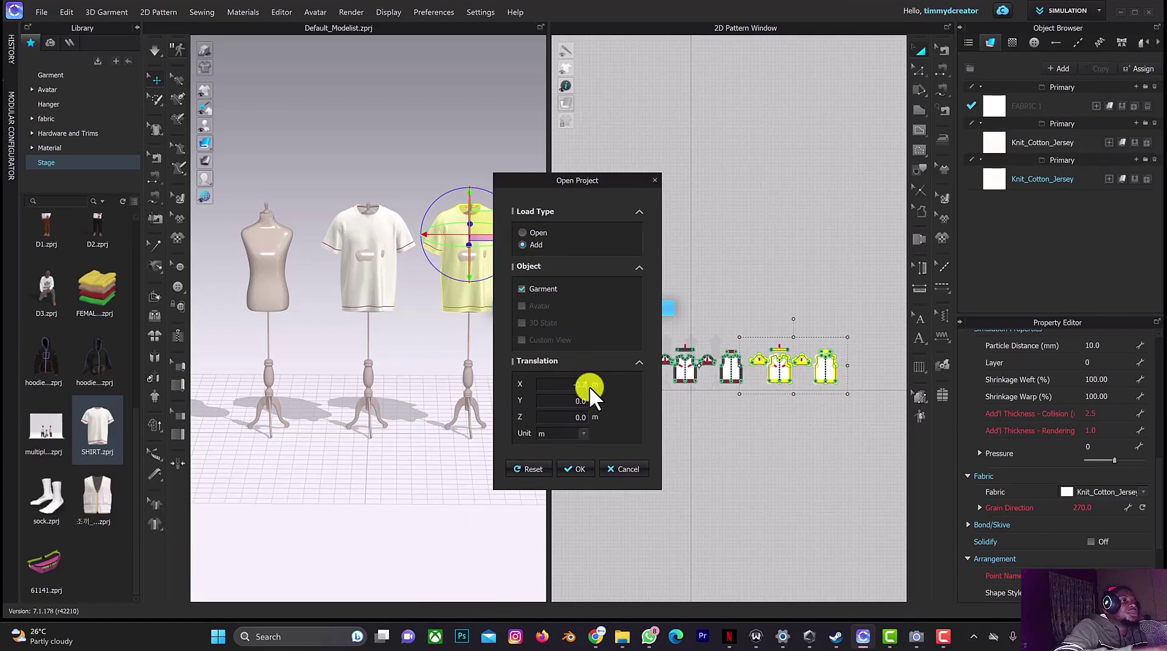
key(Return)
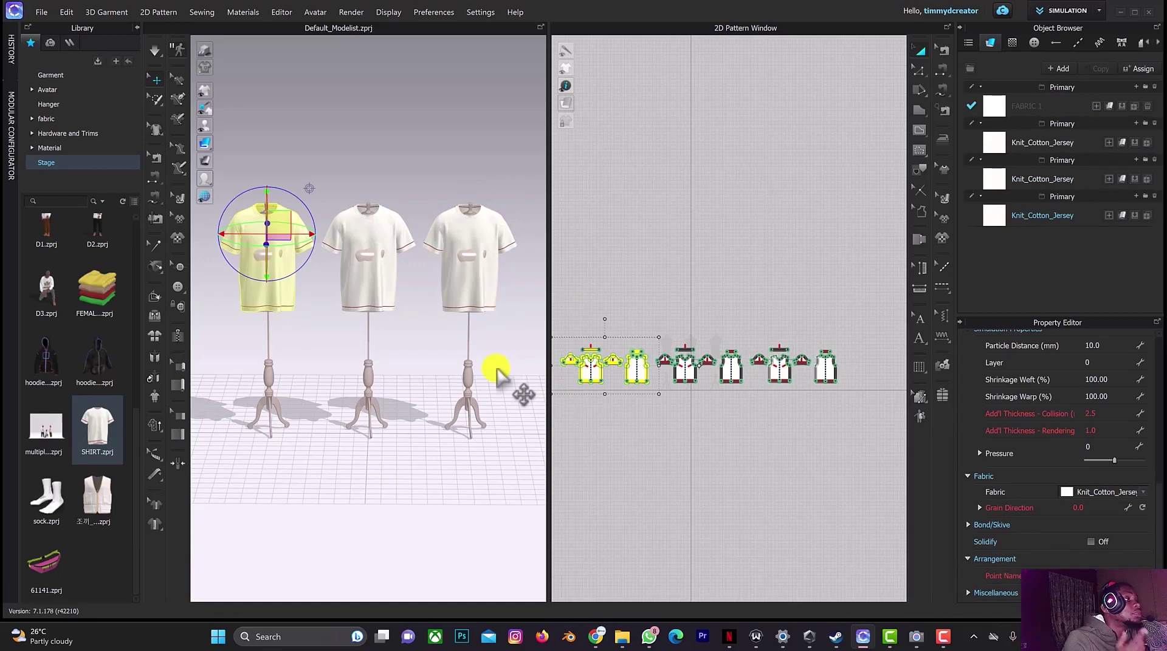
Step: Simulate the three shirts to drape them over the dress forms, select the last Knit_Cotton_Jersey fabric, and stop the simulation
key(space)
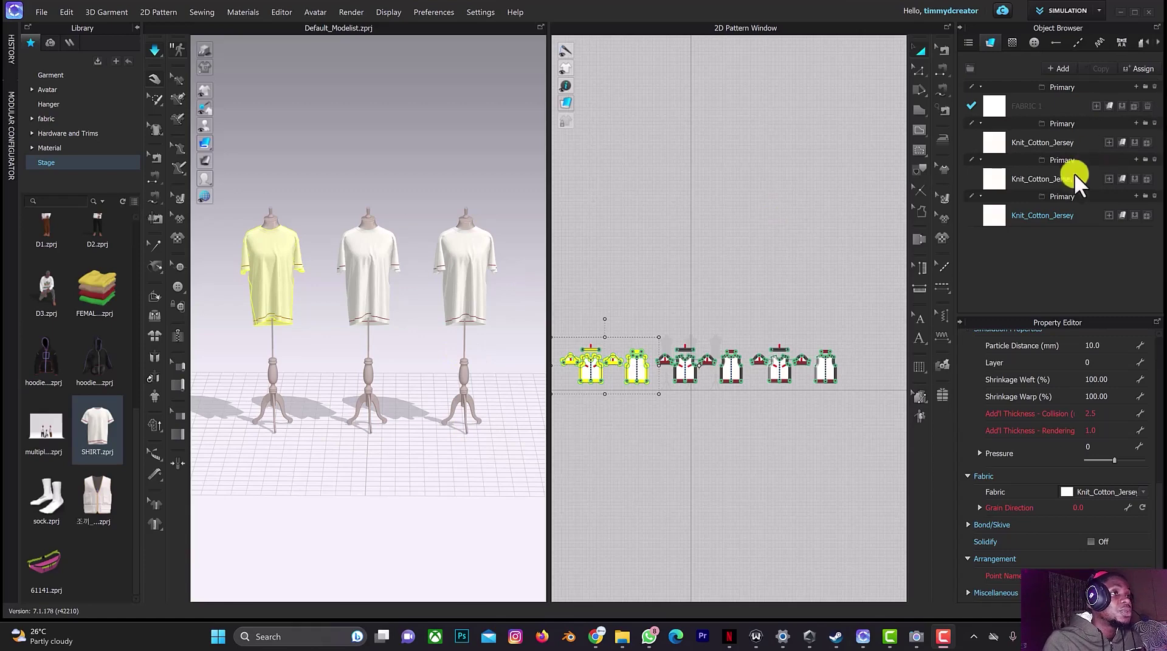
click(1043, 220)
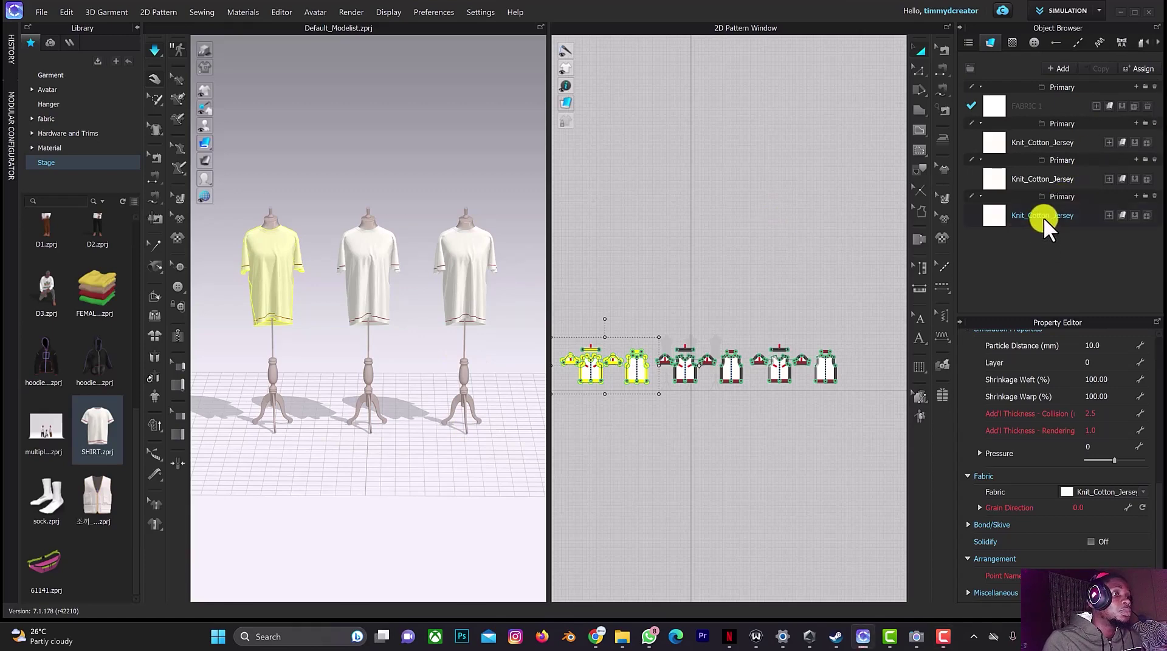
click(230, 251)
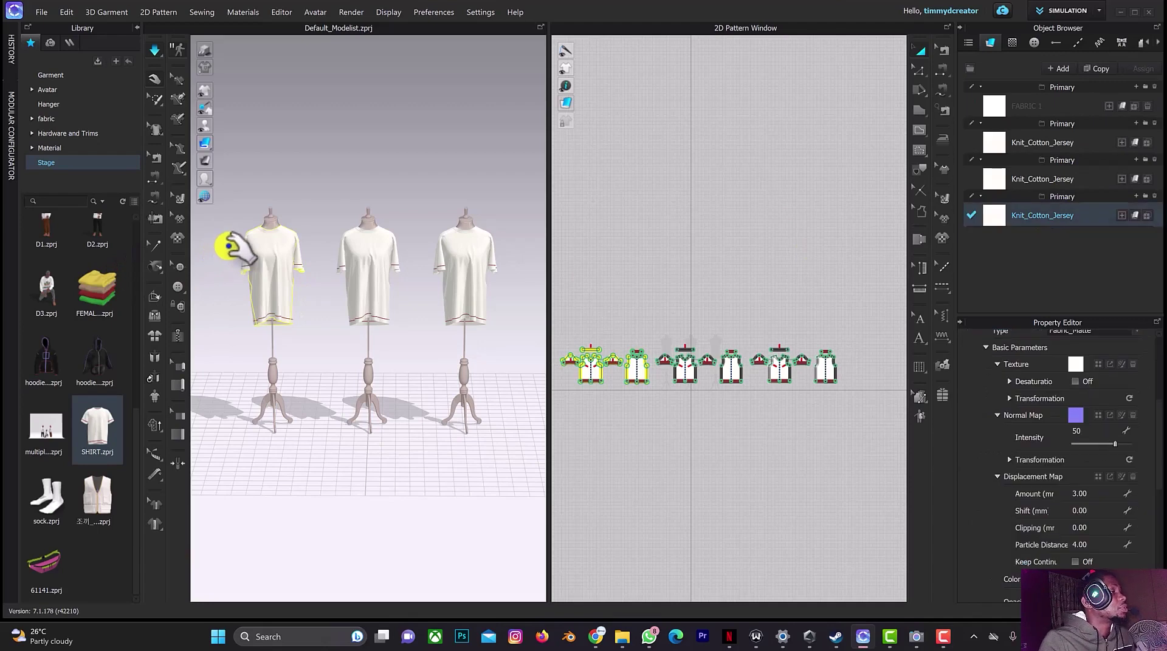
key(space)
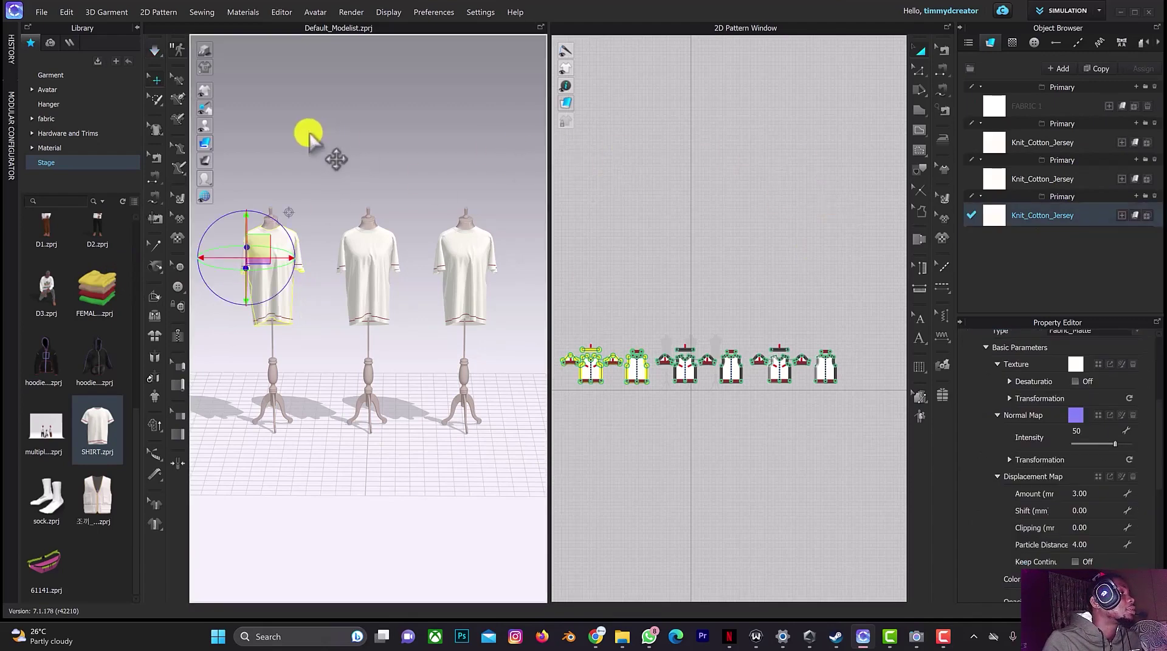
Step: Set the color of the last Knit_Cotton_Jersey fabric, used by the left shirt, to Black (#000000)
scroll(1069, 480, down, 2)
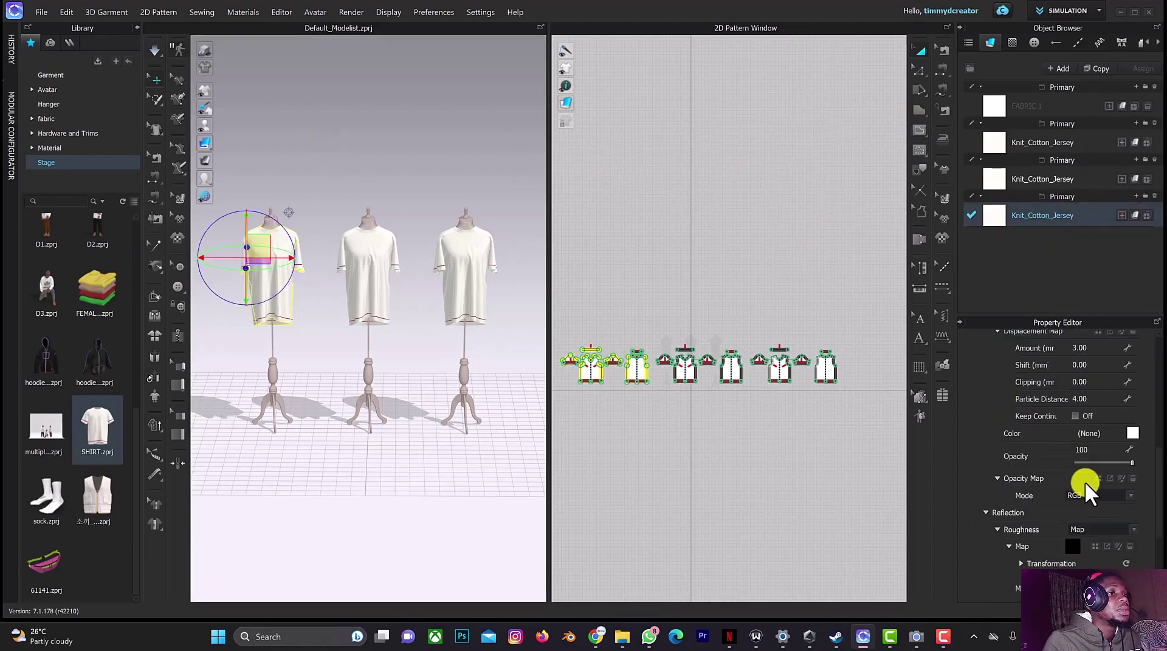
click(1132, 433)
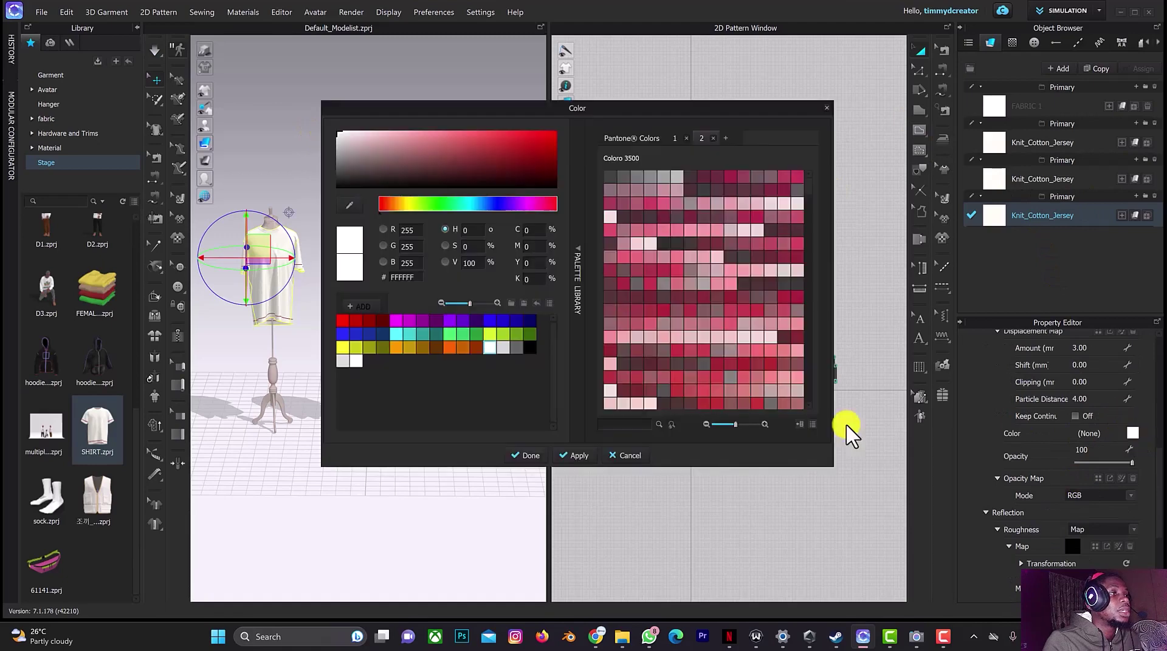
click(529, 347)
click(568, 456)
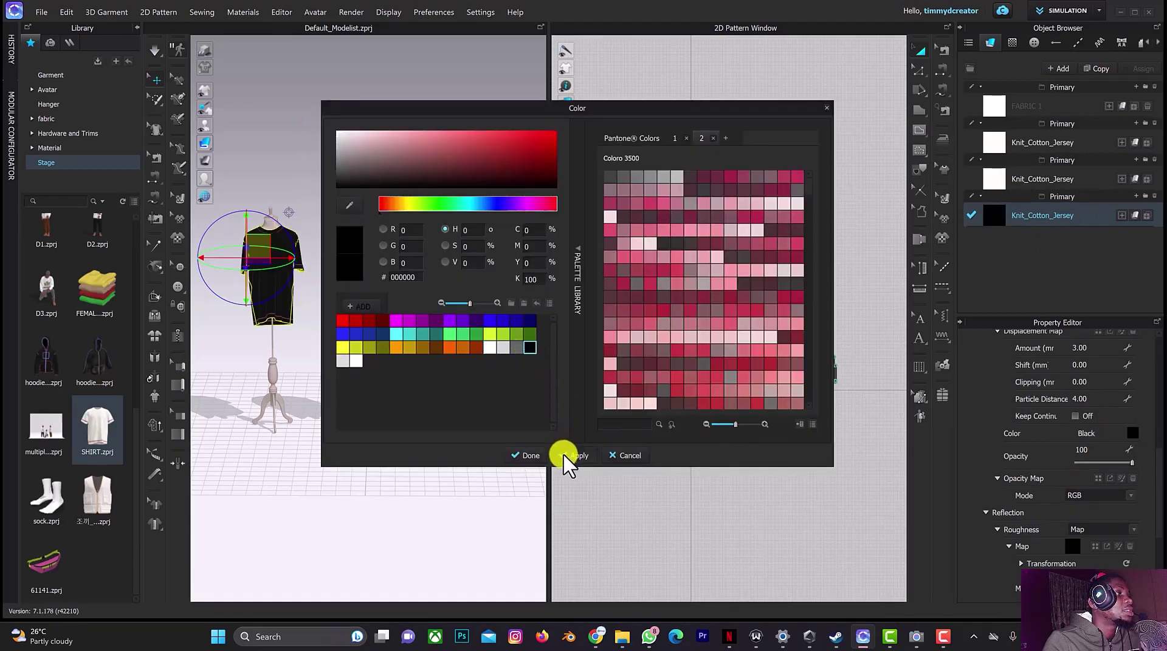
click(537, 457)
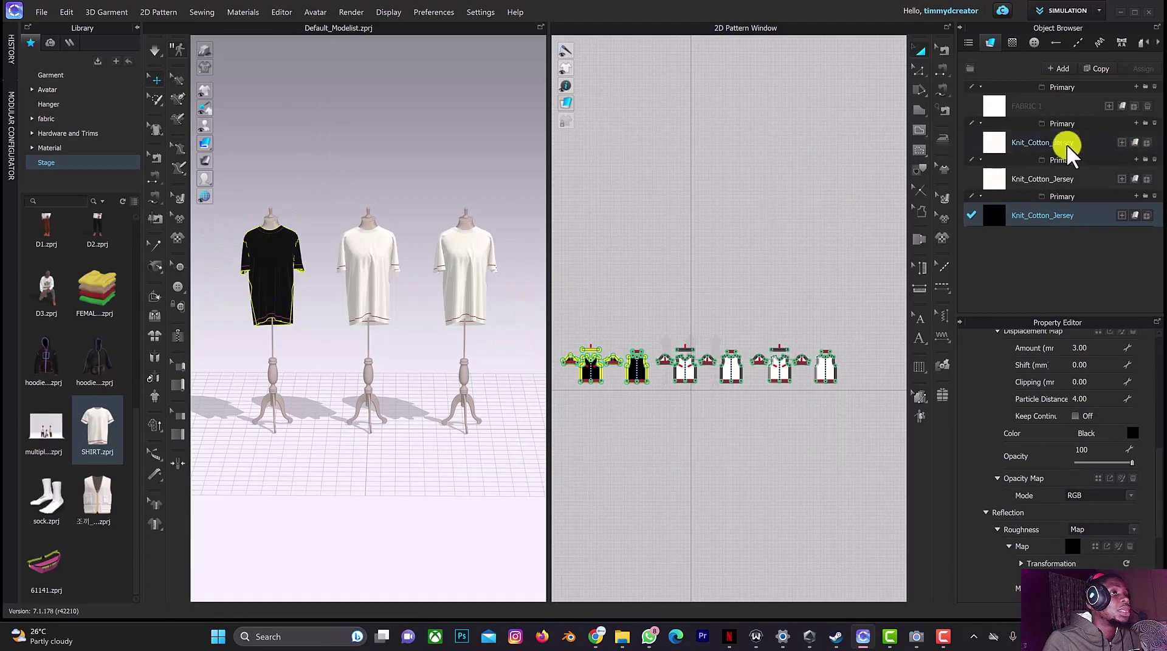
Step: Set the color of the second Knit_Cotton_Jersey fabric, used by the right shirt, to Yellow 1 (#FFFF27)
click(1036, 177)
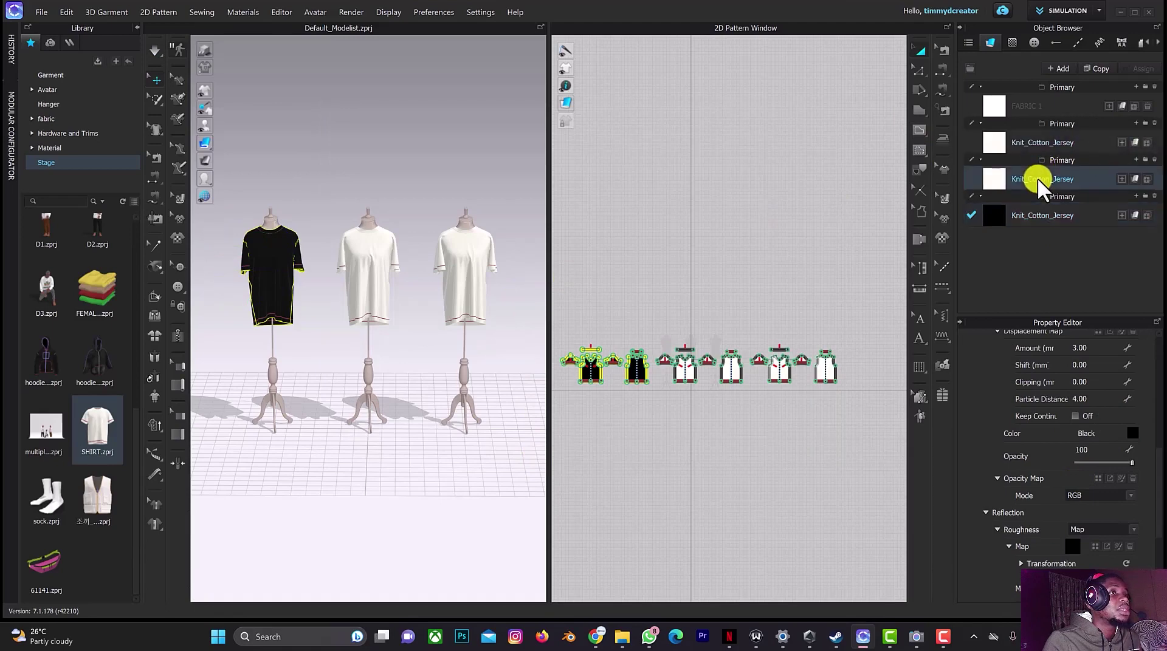
click(1132, 434)
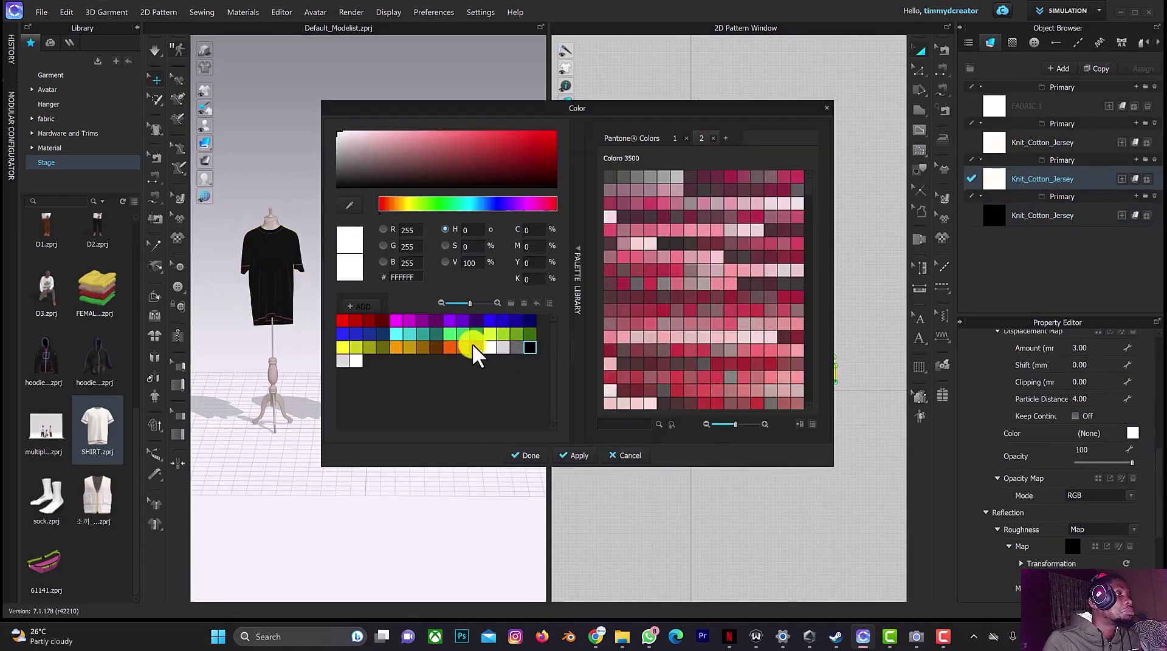
click(342, 349)
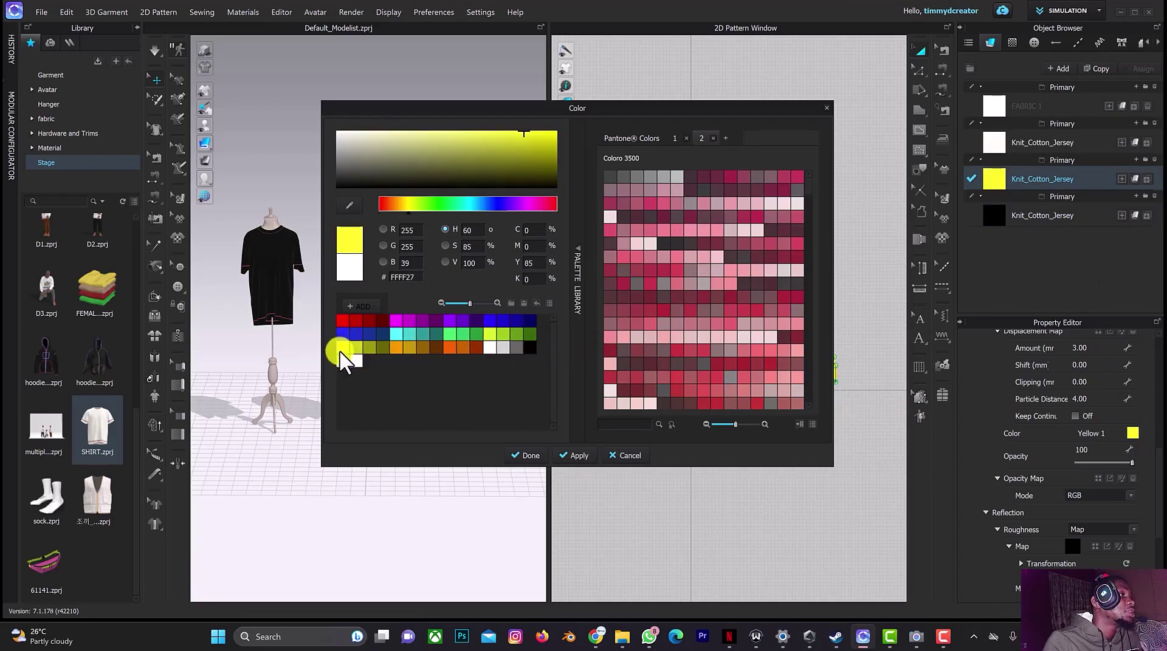
click(532, 457)
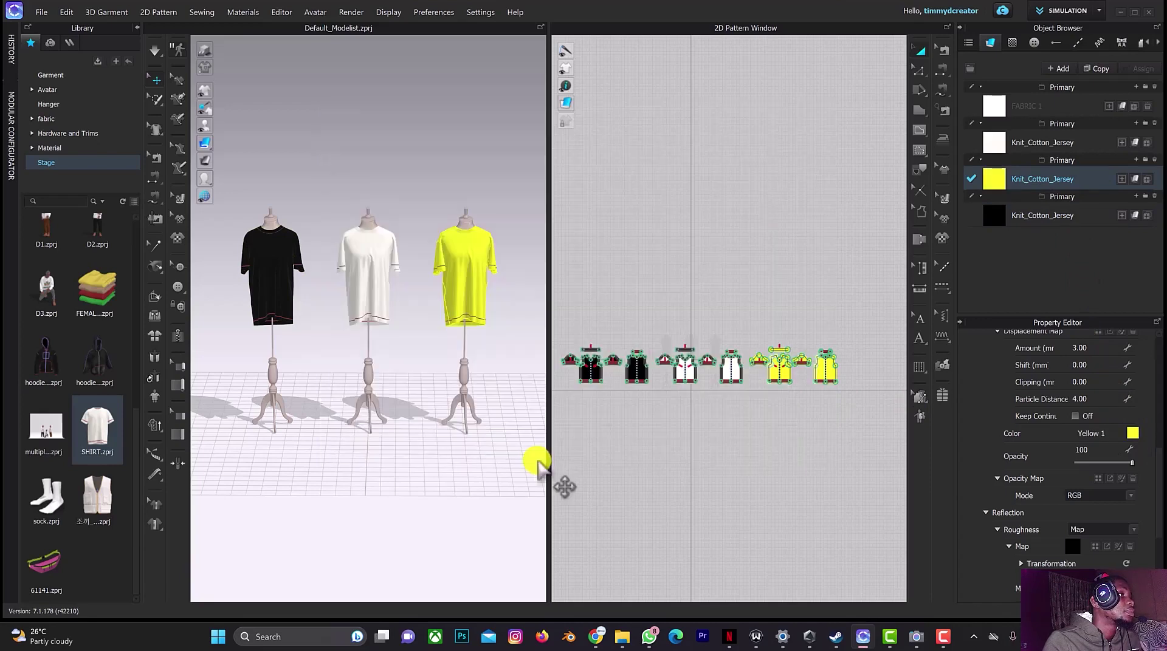
Step: Set the color of the first Knit_Cotton_Jersey fabric, used by the middle shirt, to Gray 2 (#666666)
click(1072, 144)
click(1132, 434)
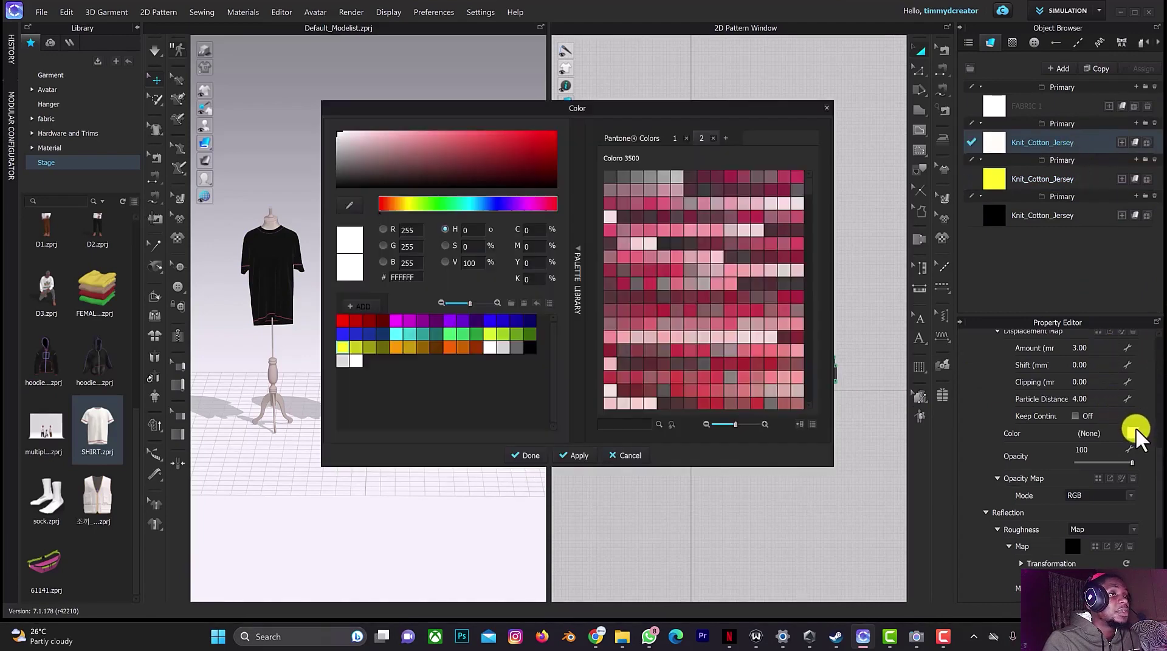
click(513, 349)
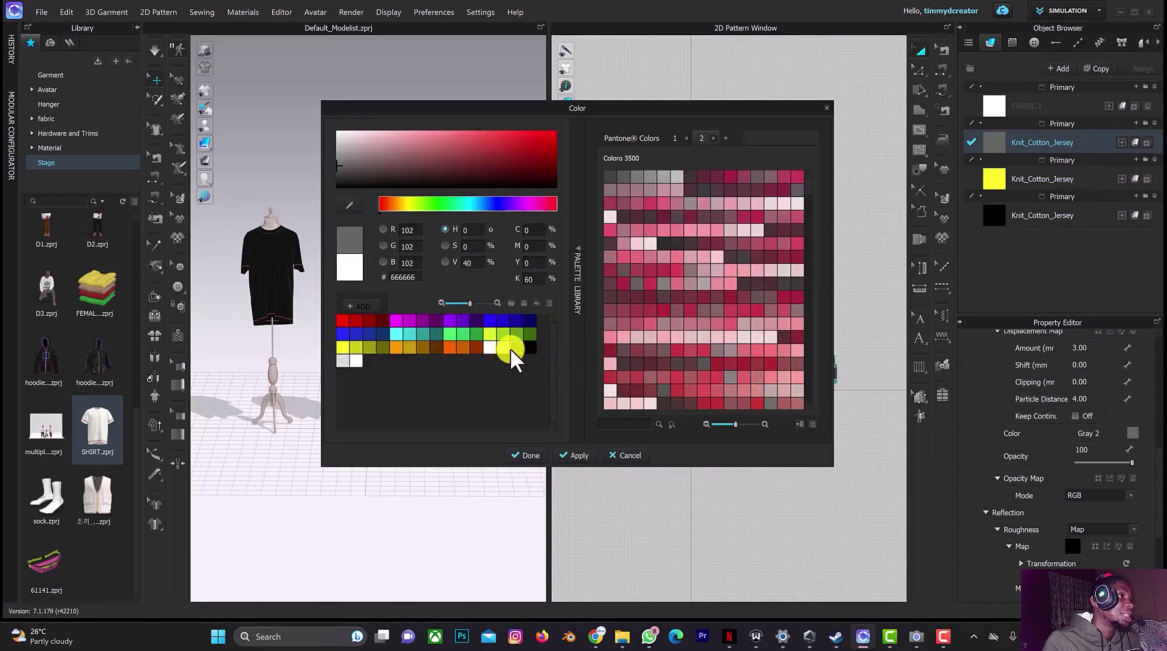
click(530, 457)
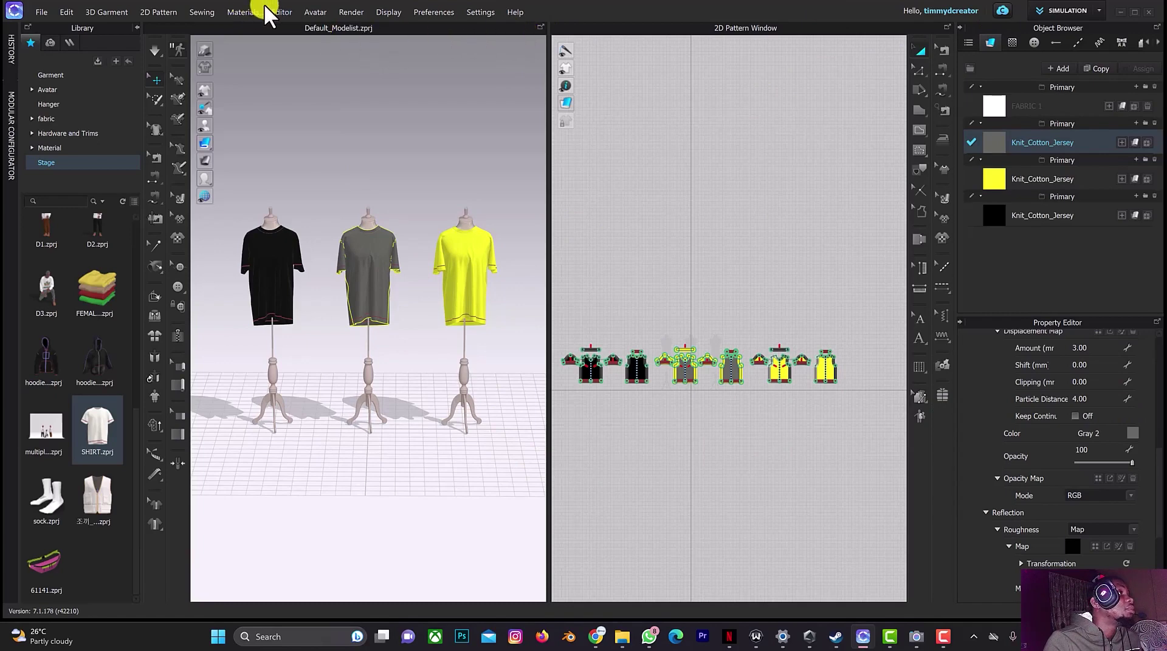
click(356, 12)
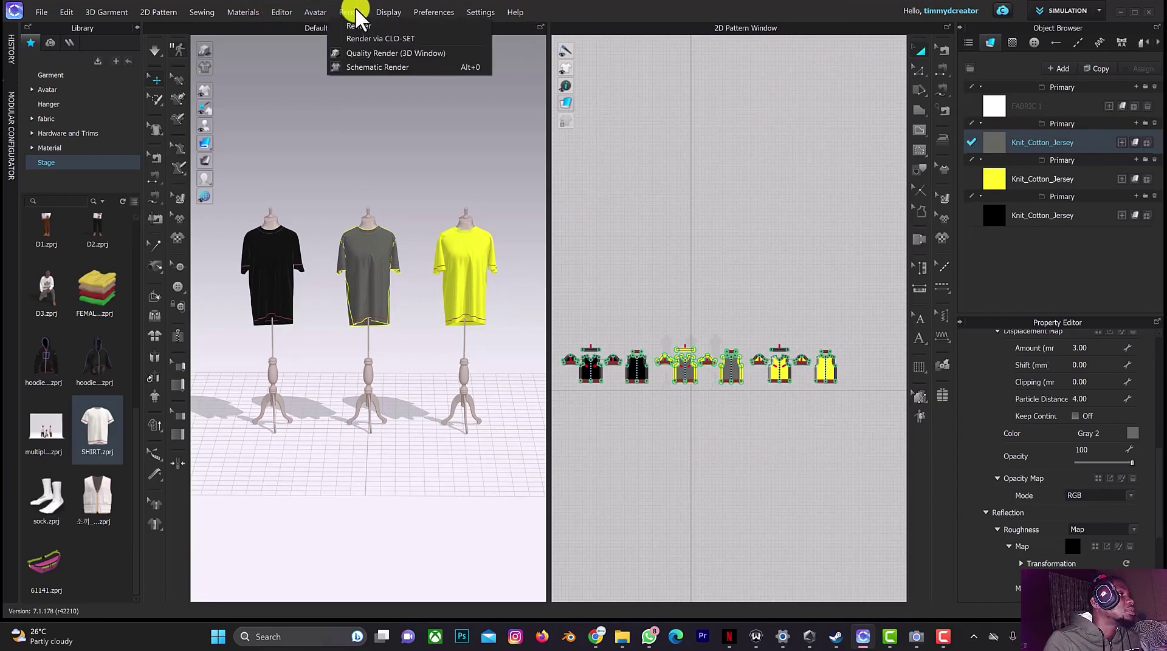
click(391, 170)
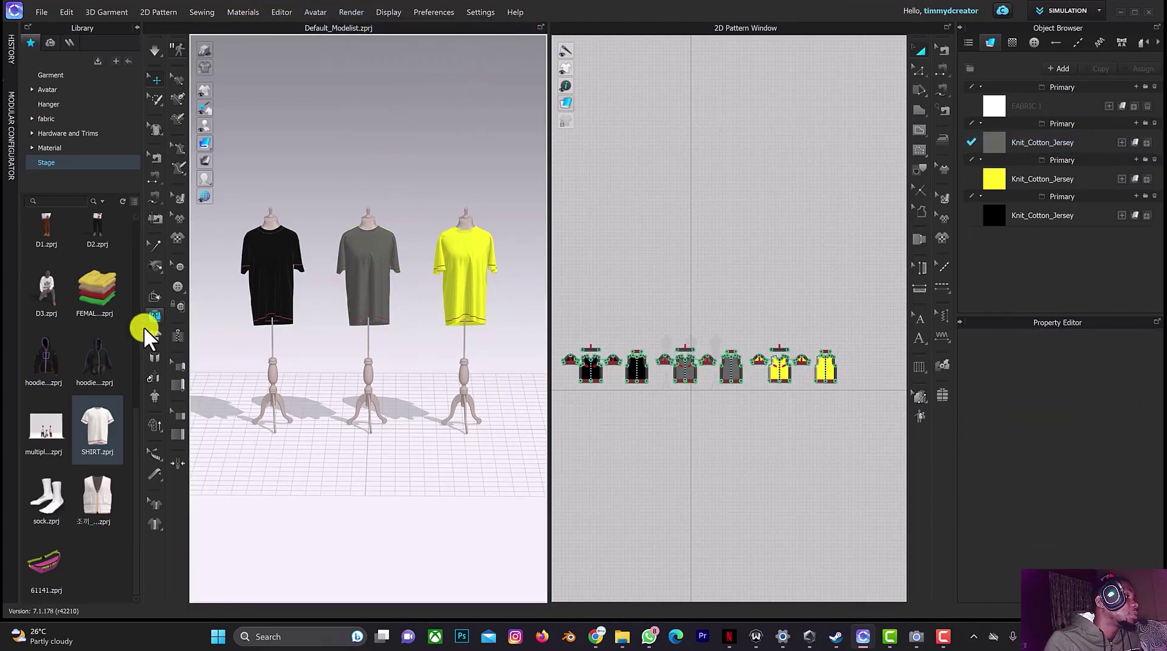
Step: Go up to the library's parent folder and open the Stage folder to reach the background files
scroll(79, 316, up, 5)
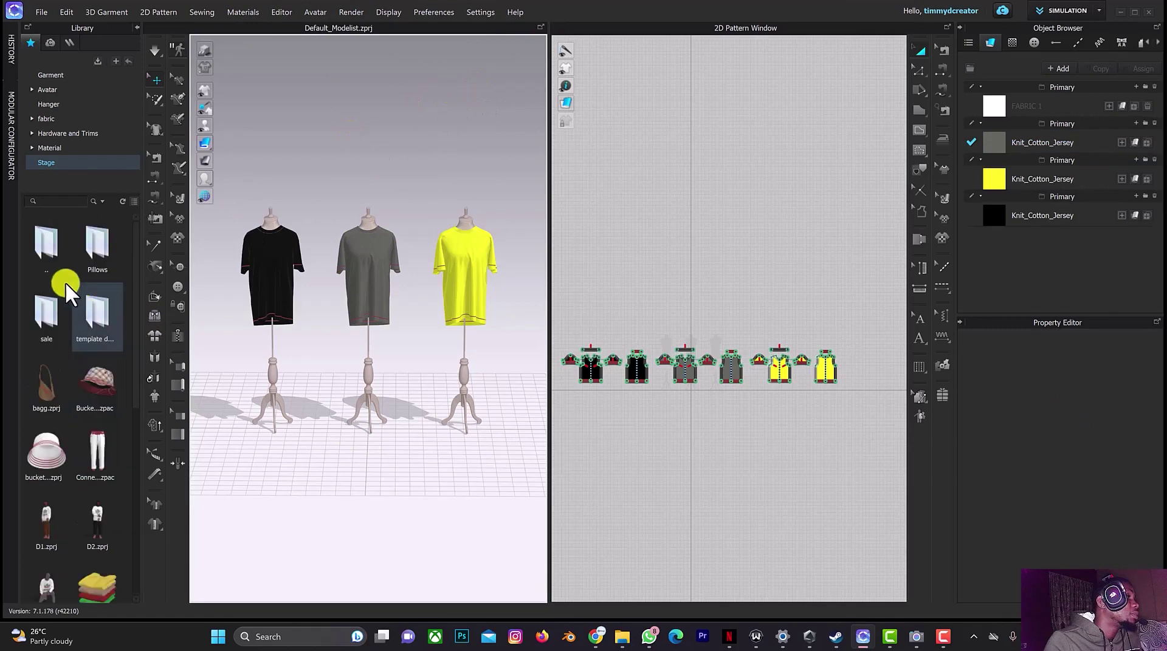
double_click(46, 252)
click(87, 450)
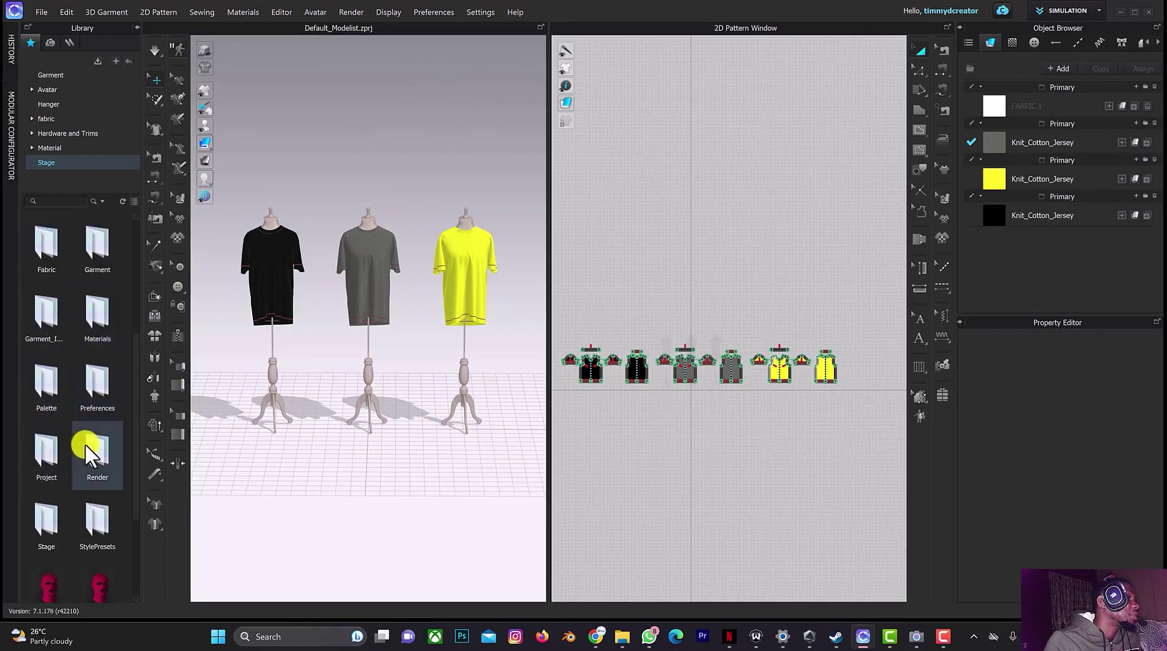
double_click(51, 522)
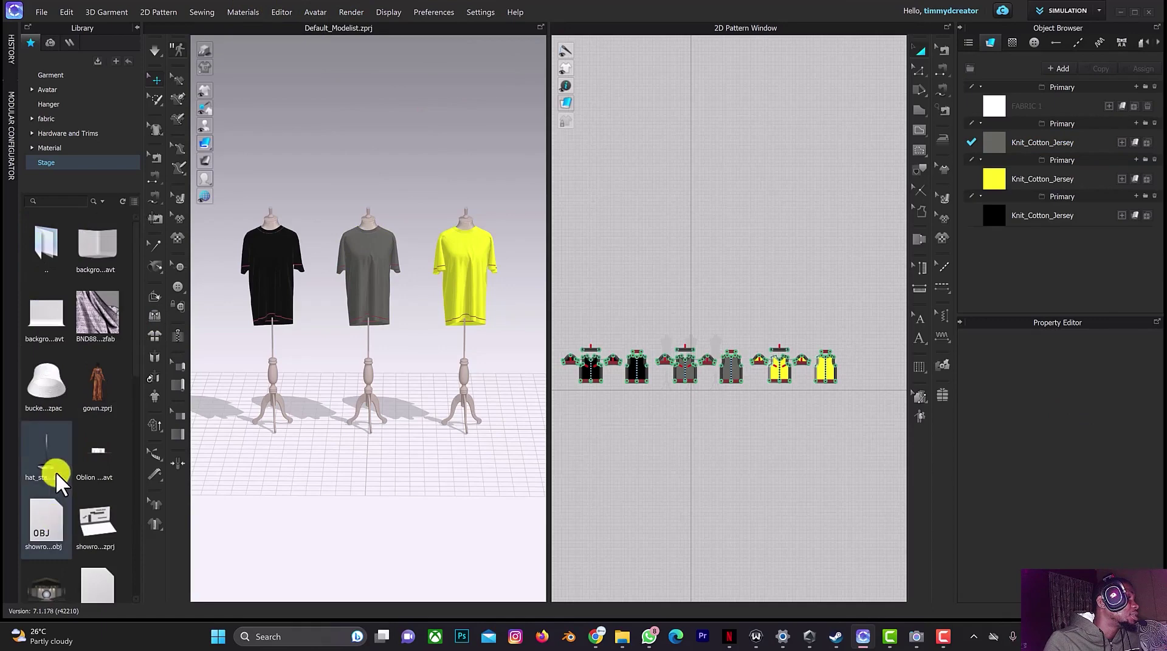
mouse_move(56, 471)
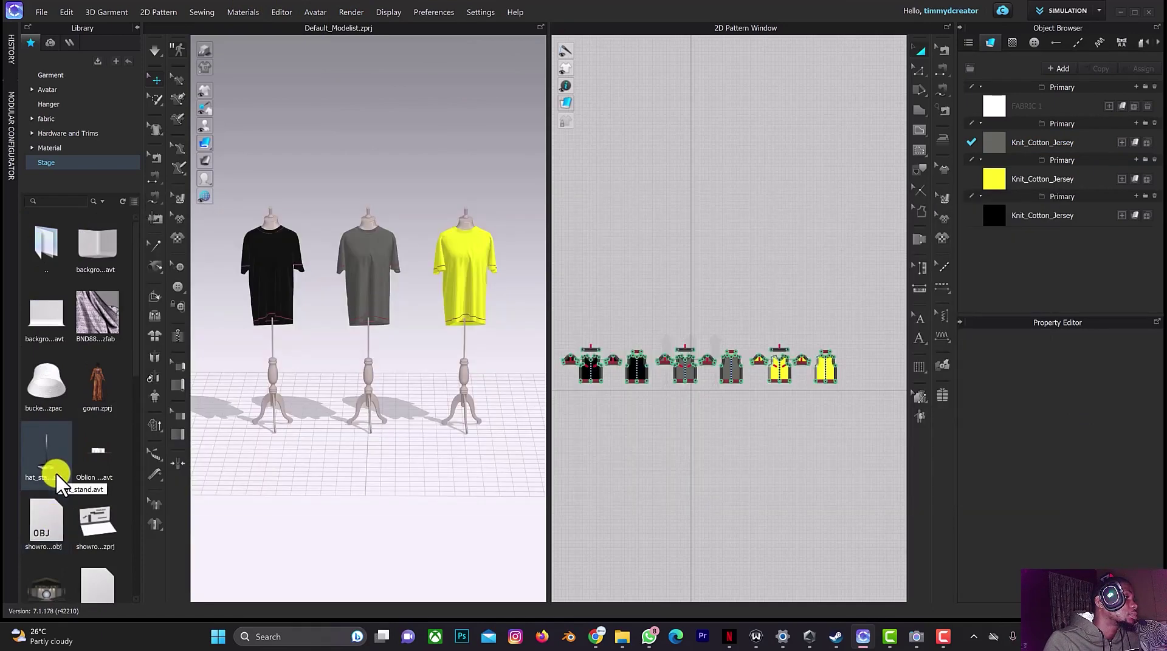
drag(57, 474, 357, 443)
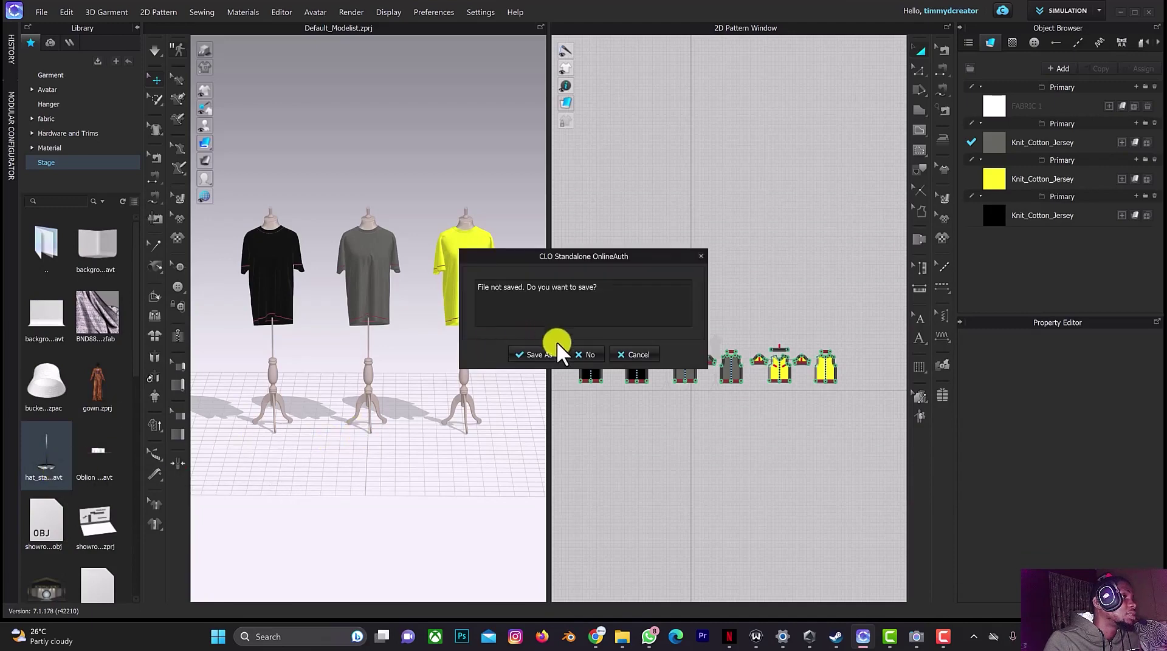
click(588, 349)
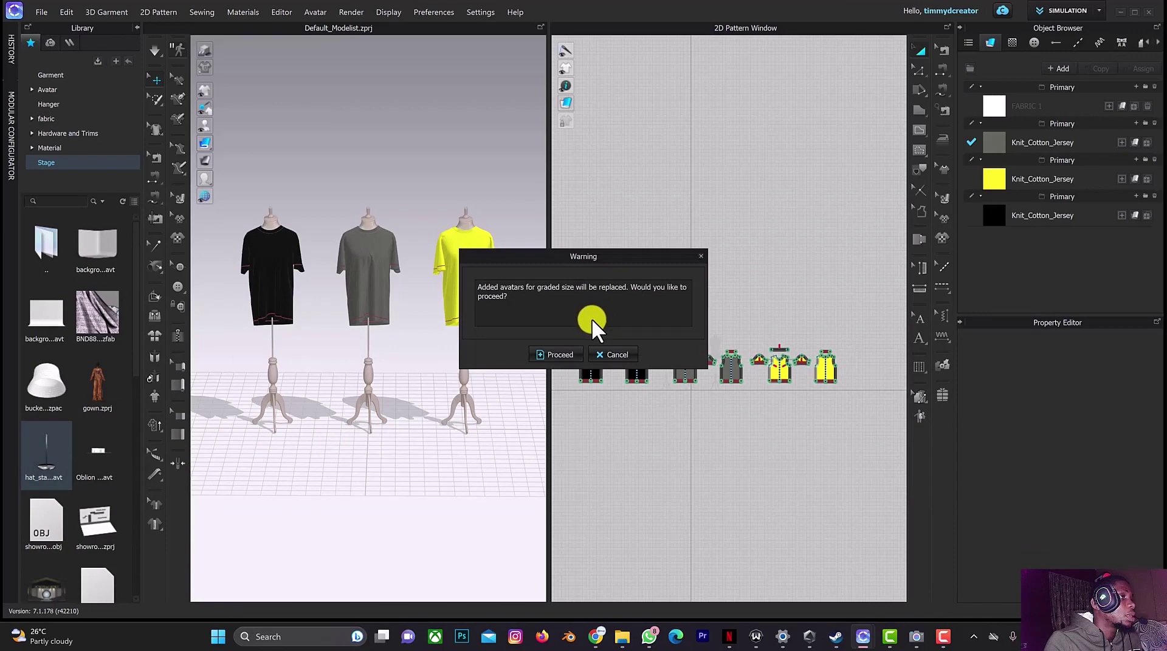
click(615, 354)
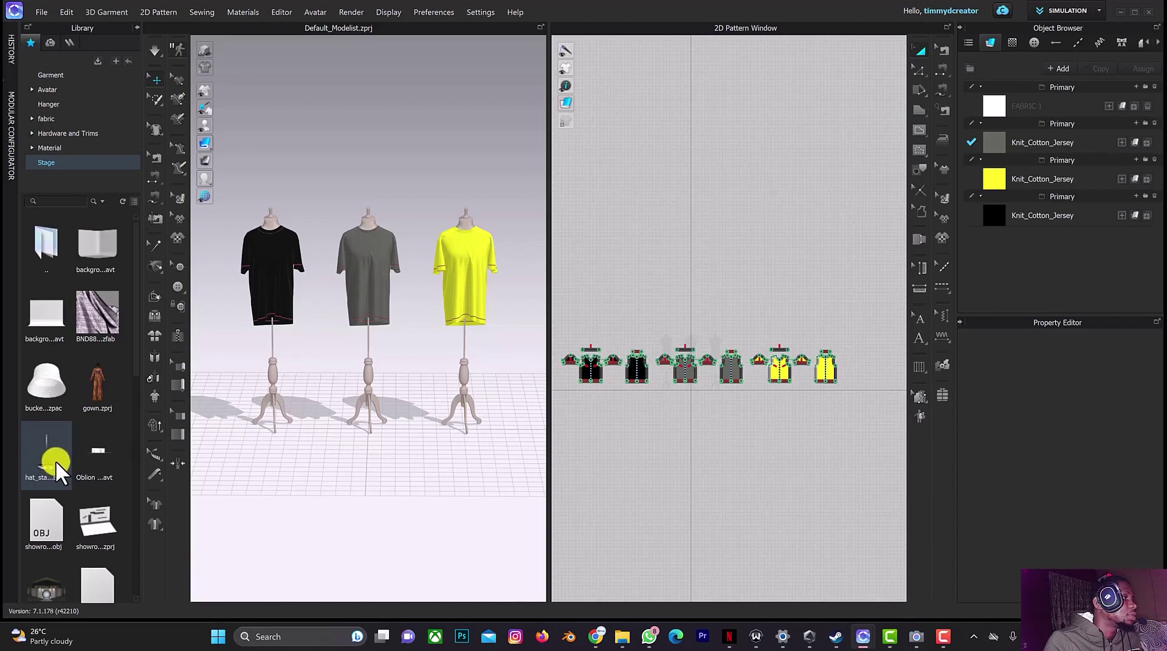
Step: Add the hat_stand avatar from the Stage folder to the scene without saving, with a Z translation of 0.7 m
drag(56, 465, 334, 448)
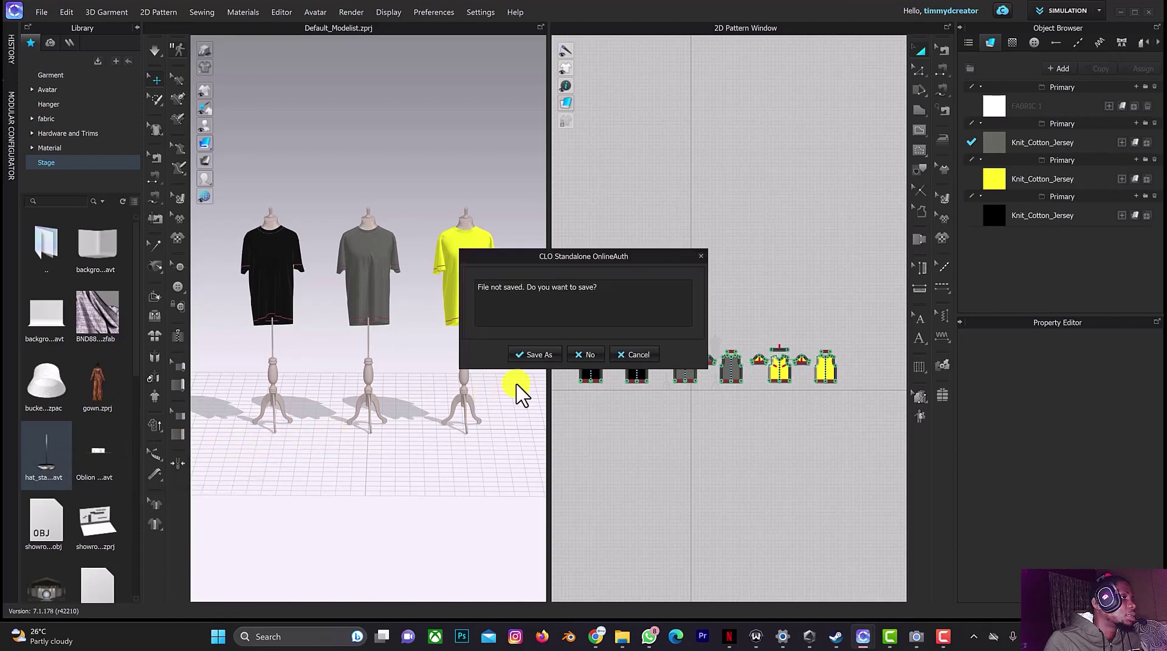
click(586, 357)
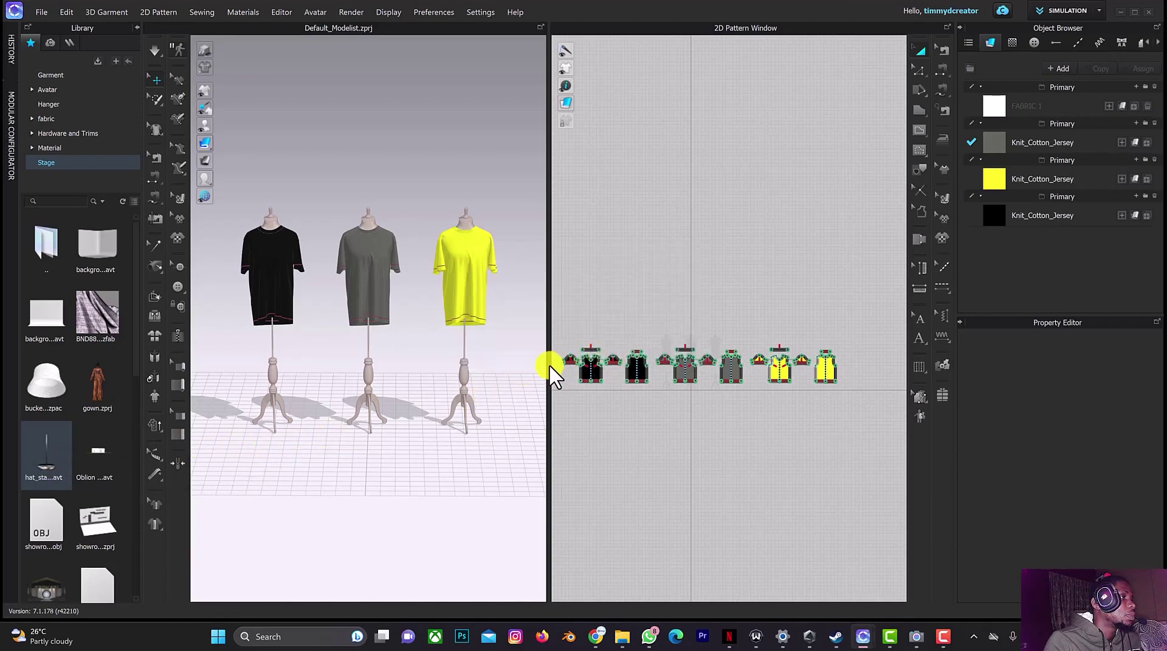
key(Escape)
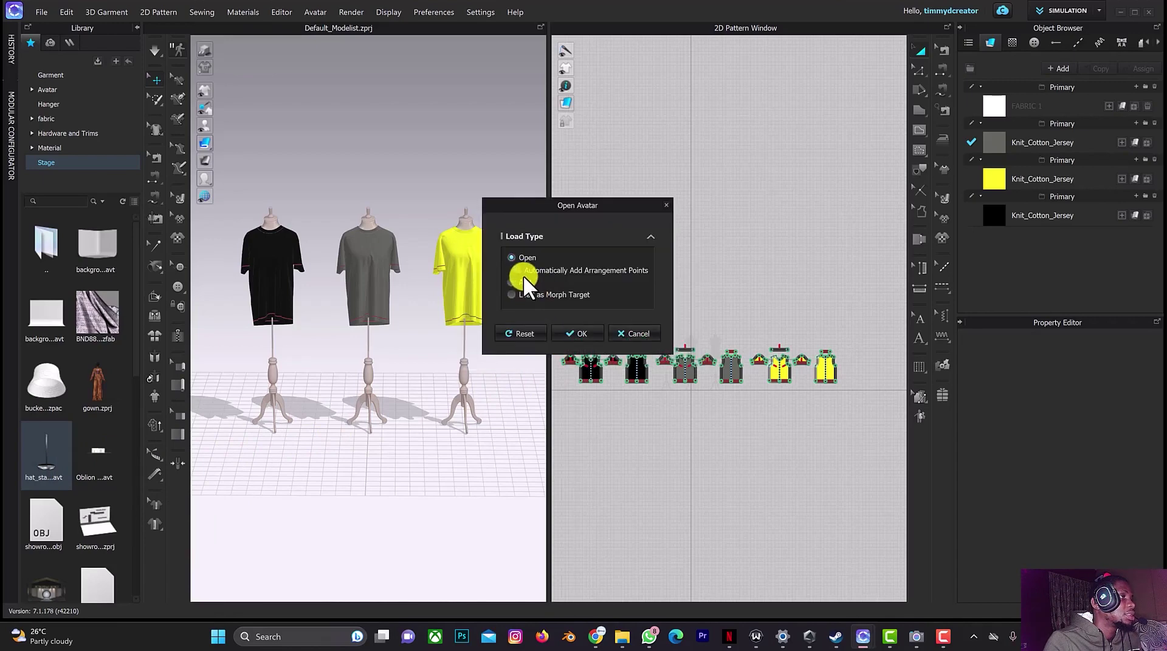
click(512, 282)
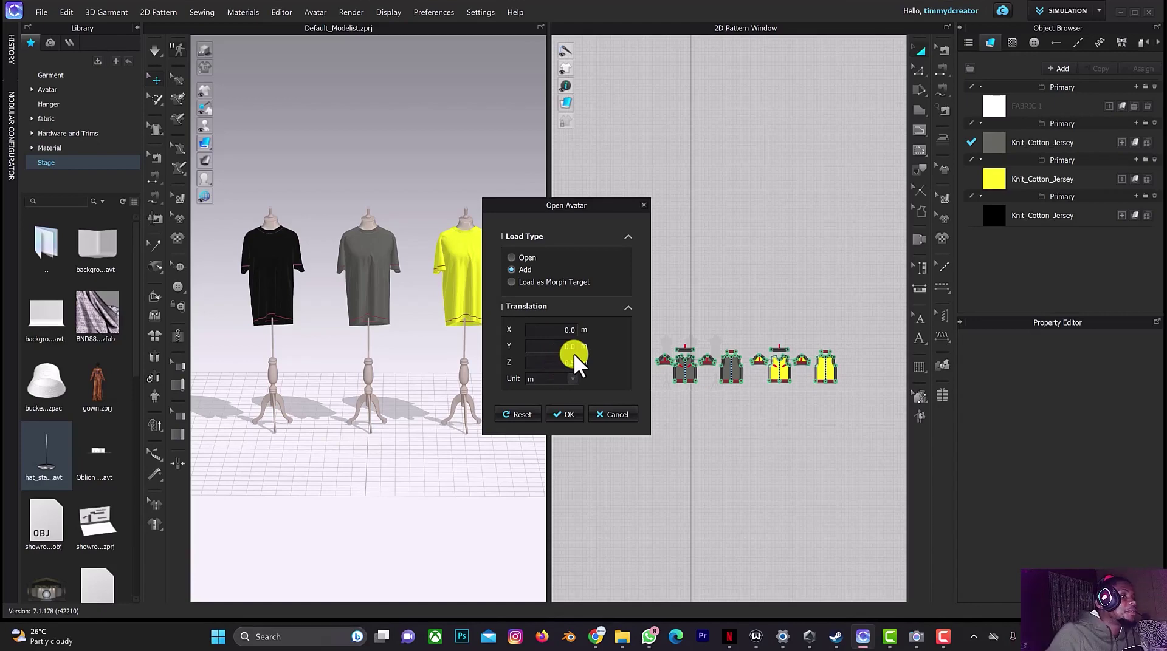
click(565, 414)
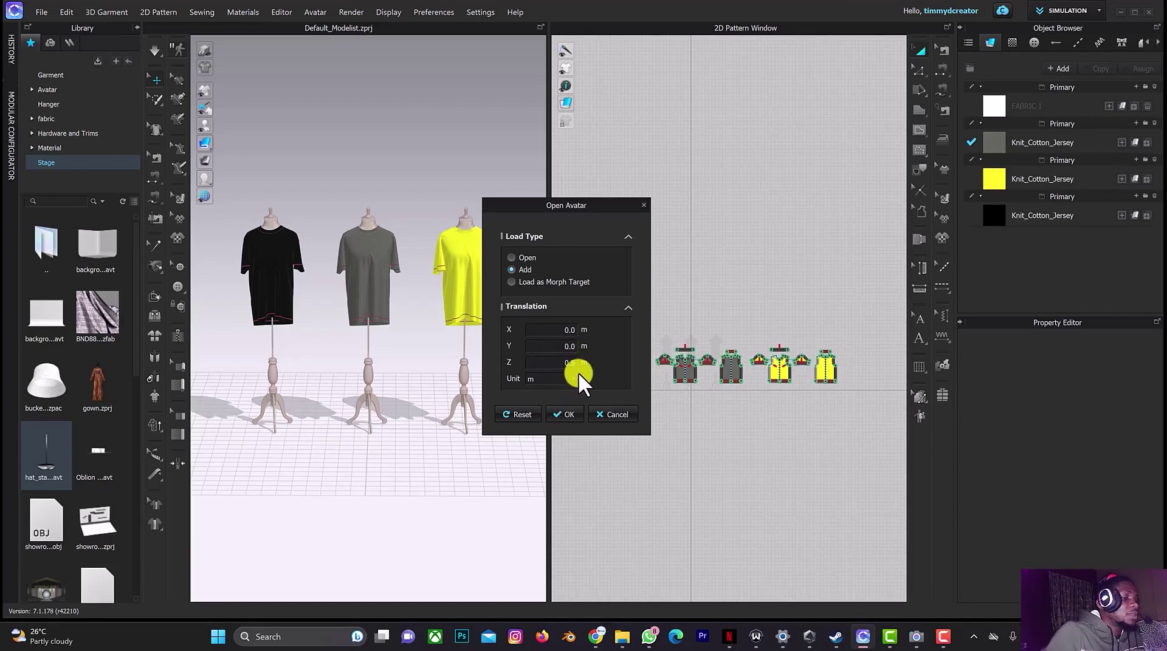
key(BackSpace)
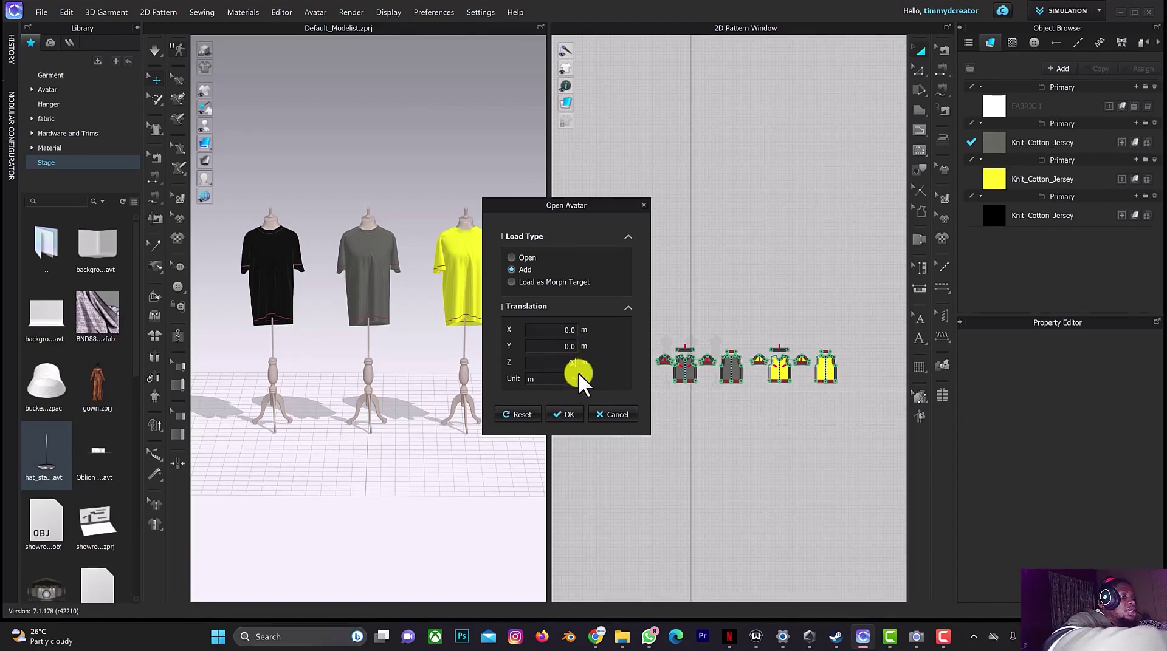
text(7)
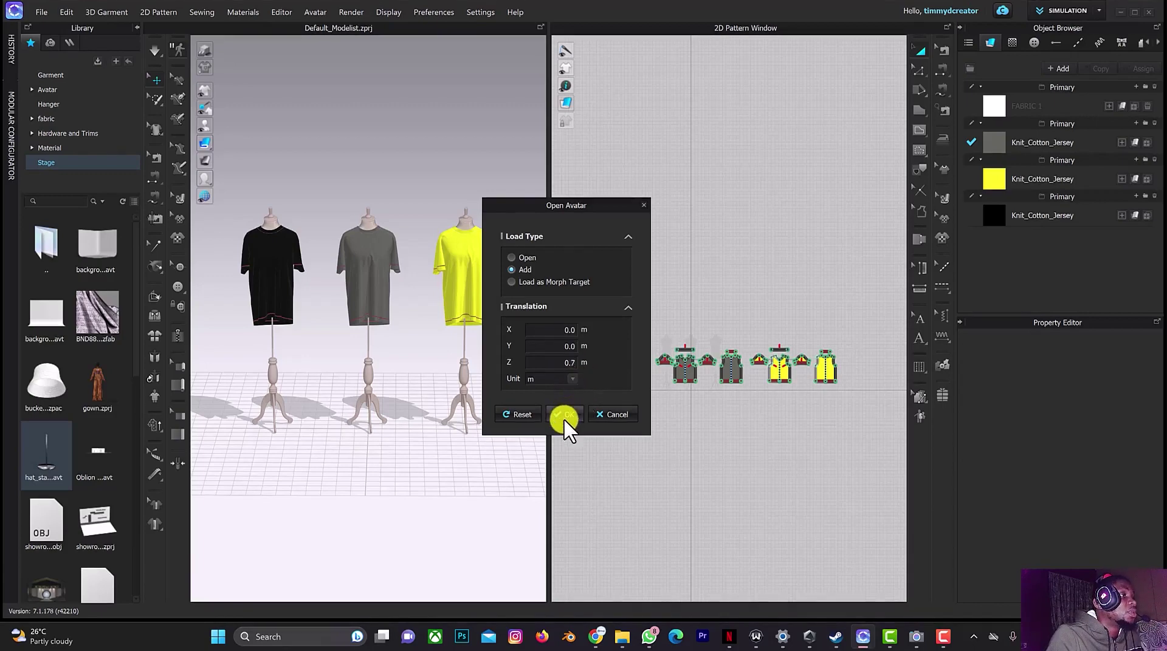
click(564, 413)
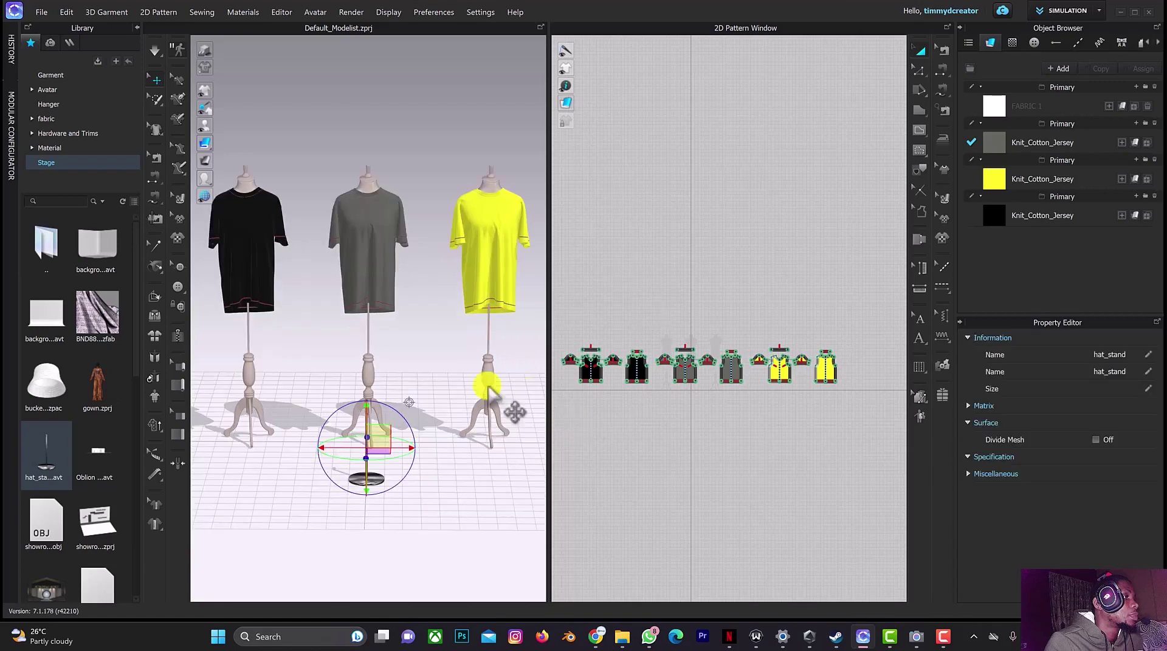
Step: Add the white bucket hat garment from the Stage folder to the existing scene without saving the file
mouse_move(423, 377)
right_down()
mouse_move(394, 370)
mouse_move(383, 382)
mouse_move(438, 373)
right_up()
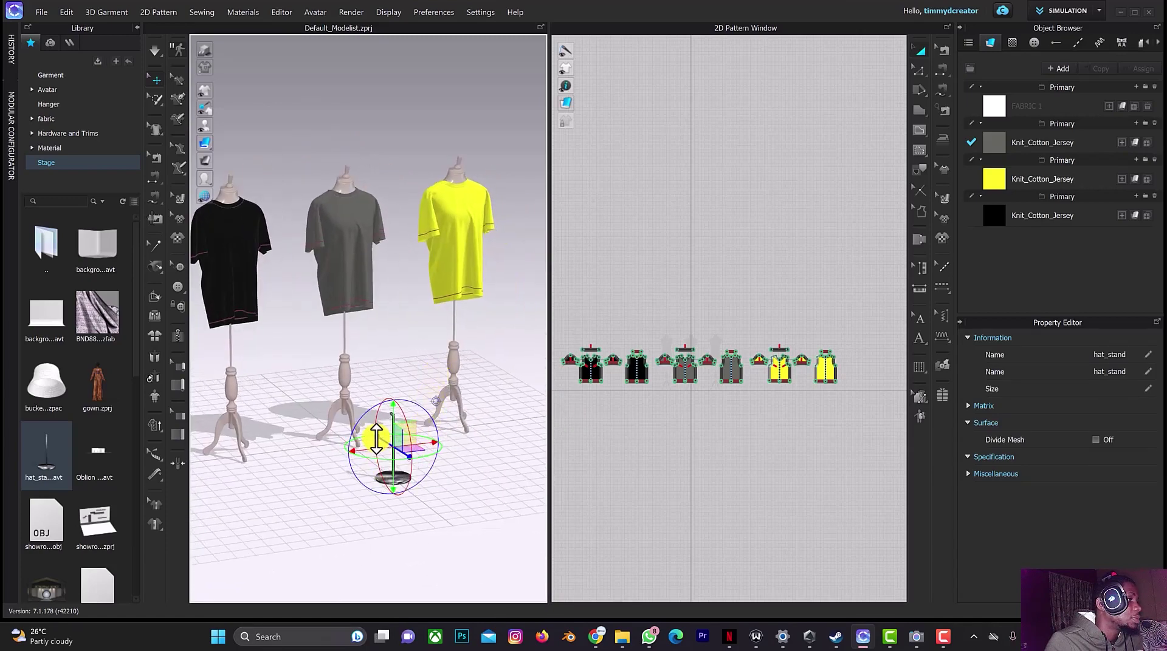
right_drag(376, 436, 378, 418)
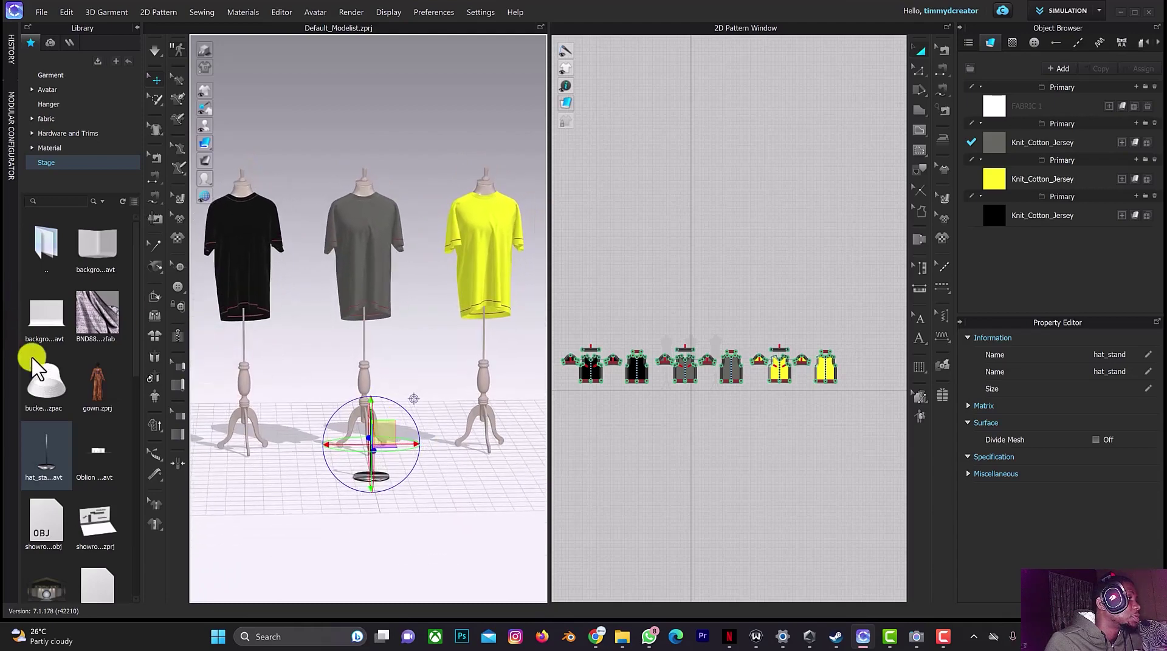
mouse_move(57, 378)
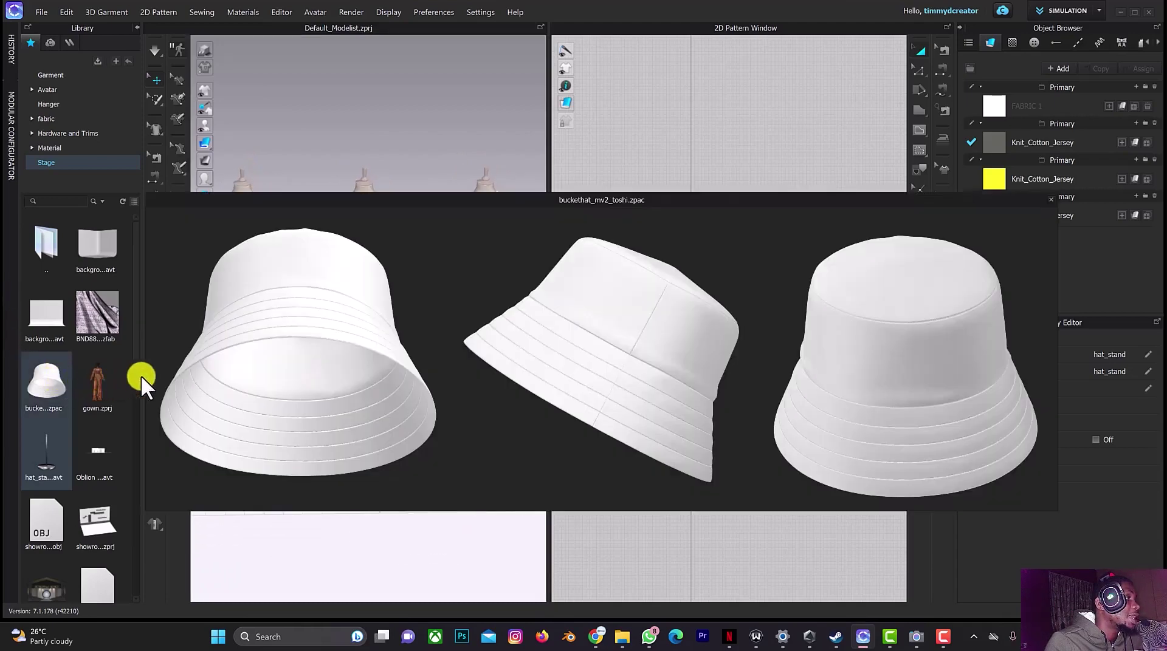
drag(140, 374, 384, 416)
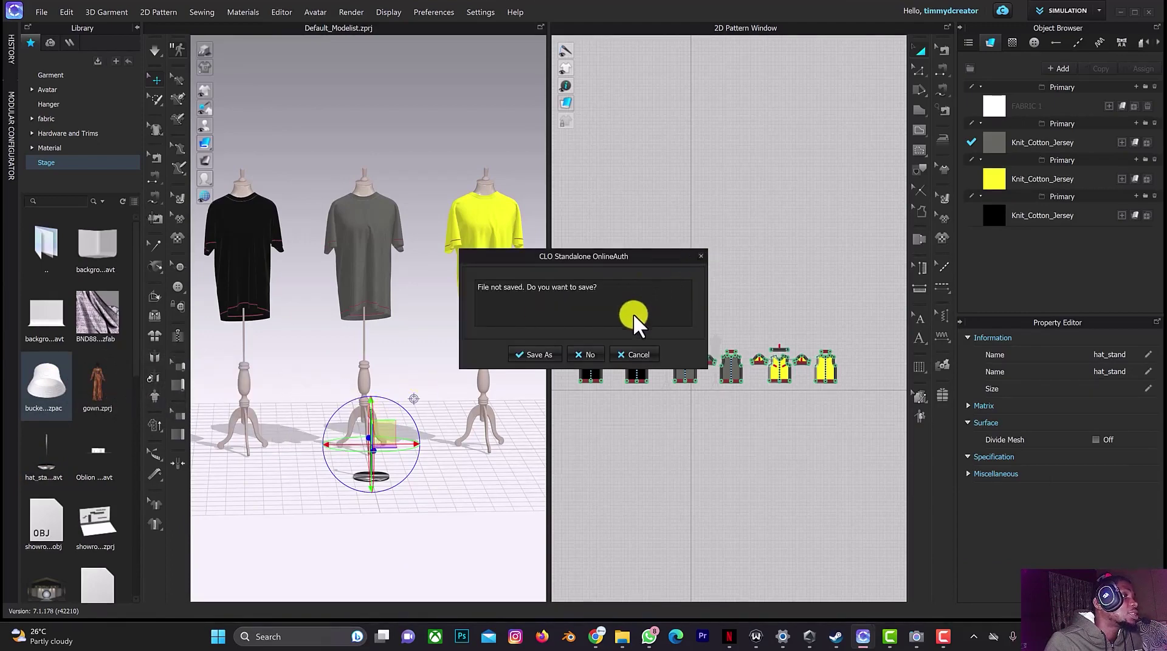
click(592, 351)
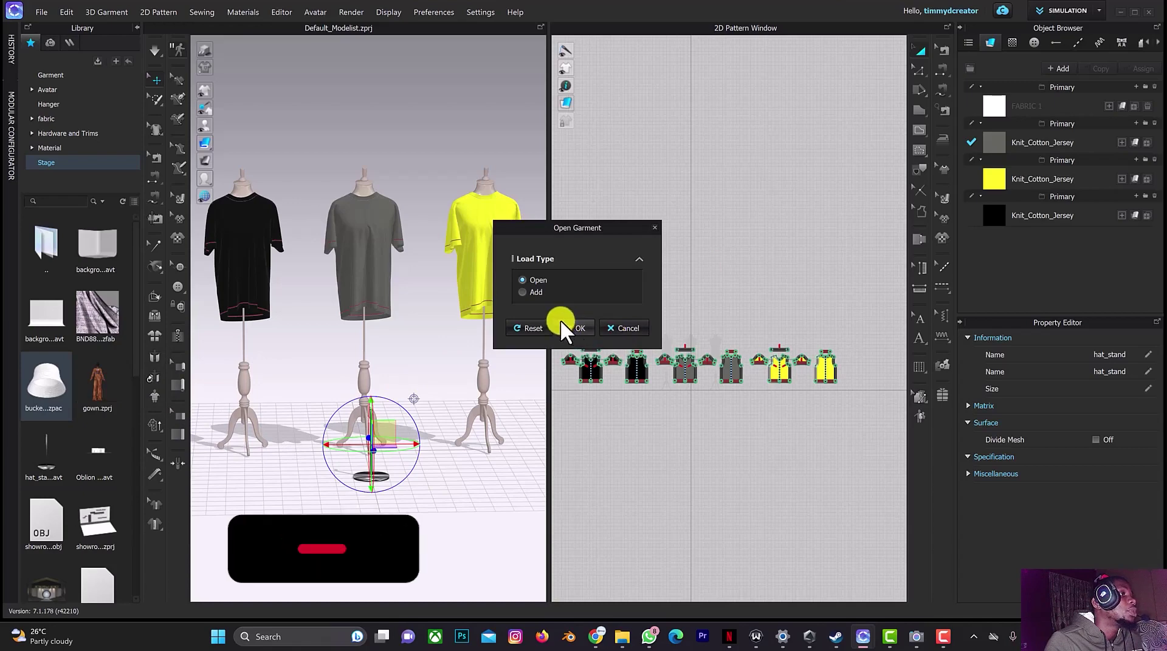
click(531, 292)
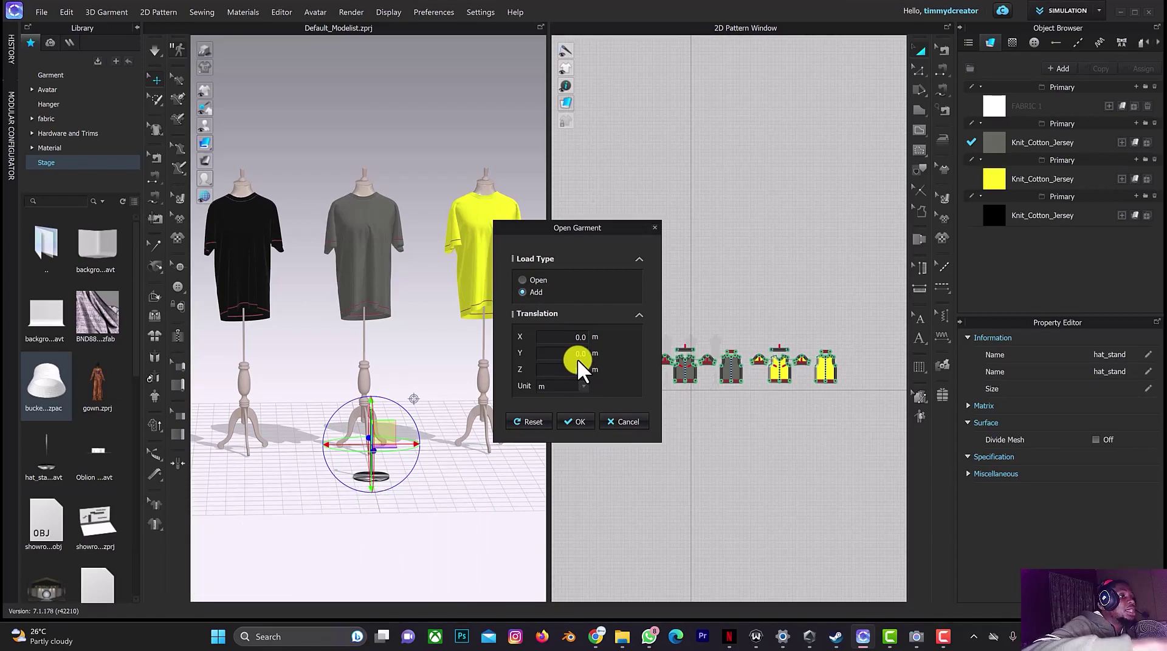
key(Return)
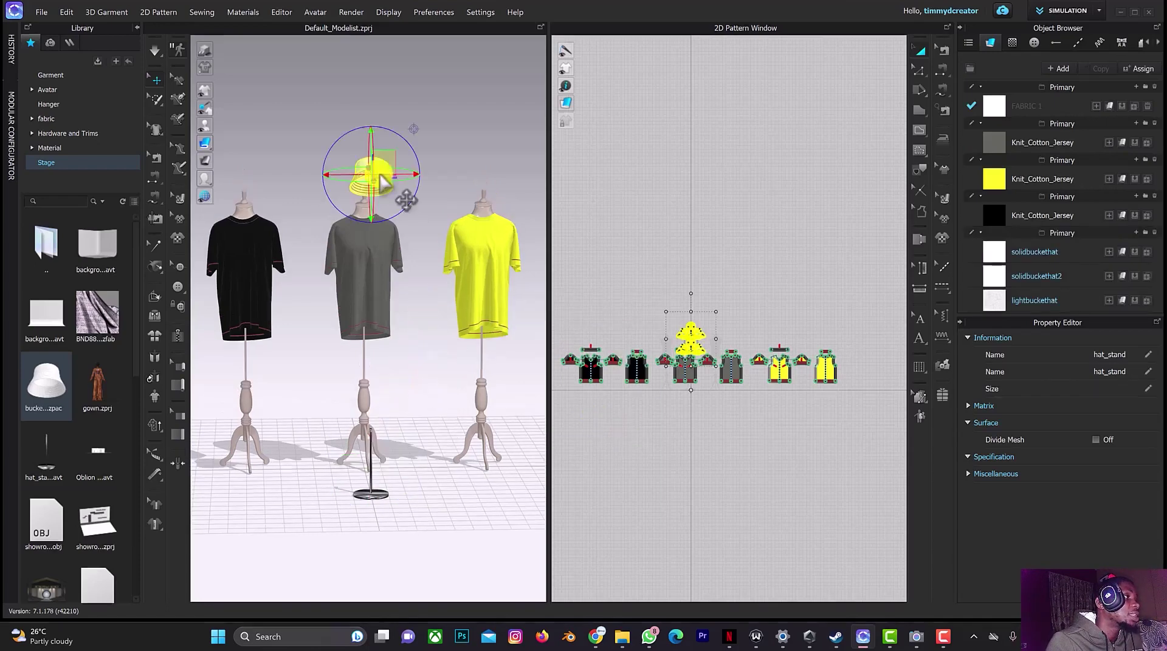
Step: Lower the bucket hat vertically onto the top of the hat stand
right_drag(398, 117, 403, 133)
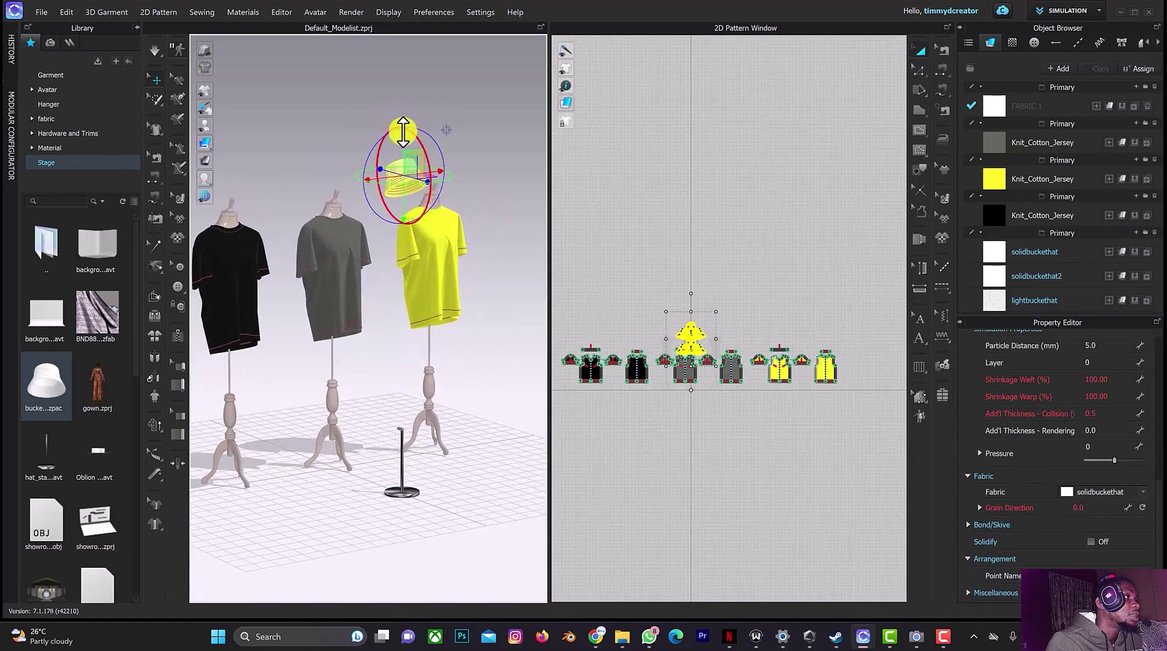
drag(404, 133, 408, 389)
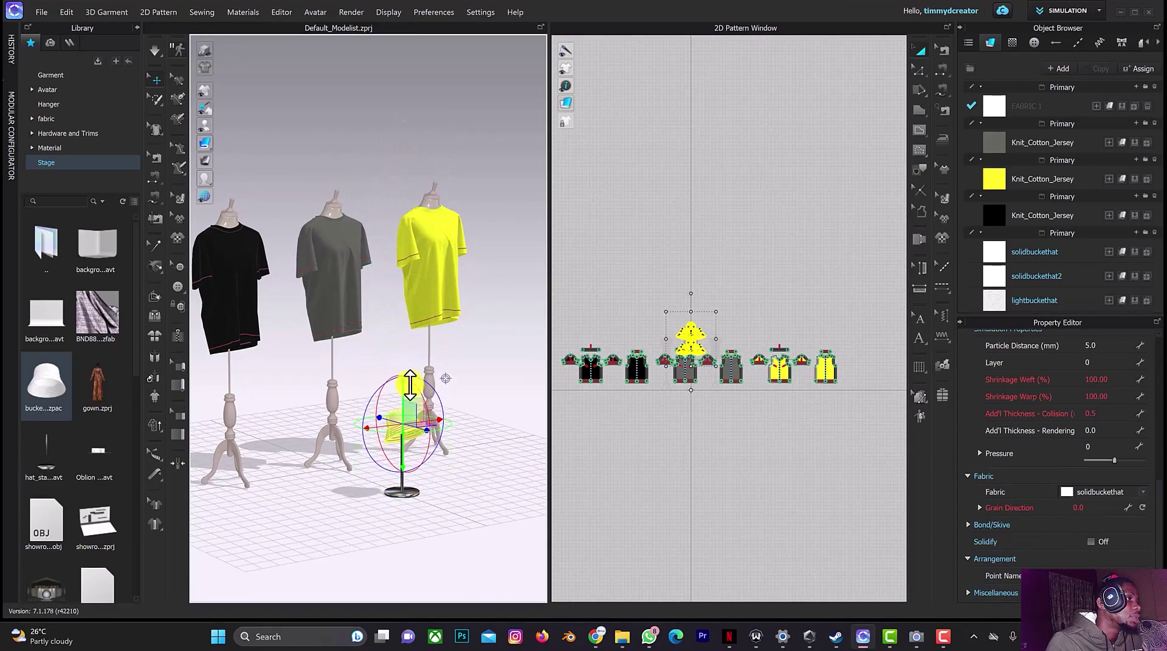
right_drag(492, 310, 469, 316)
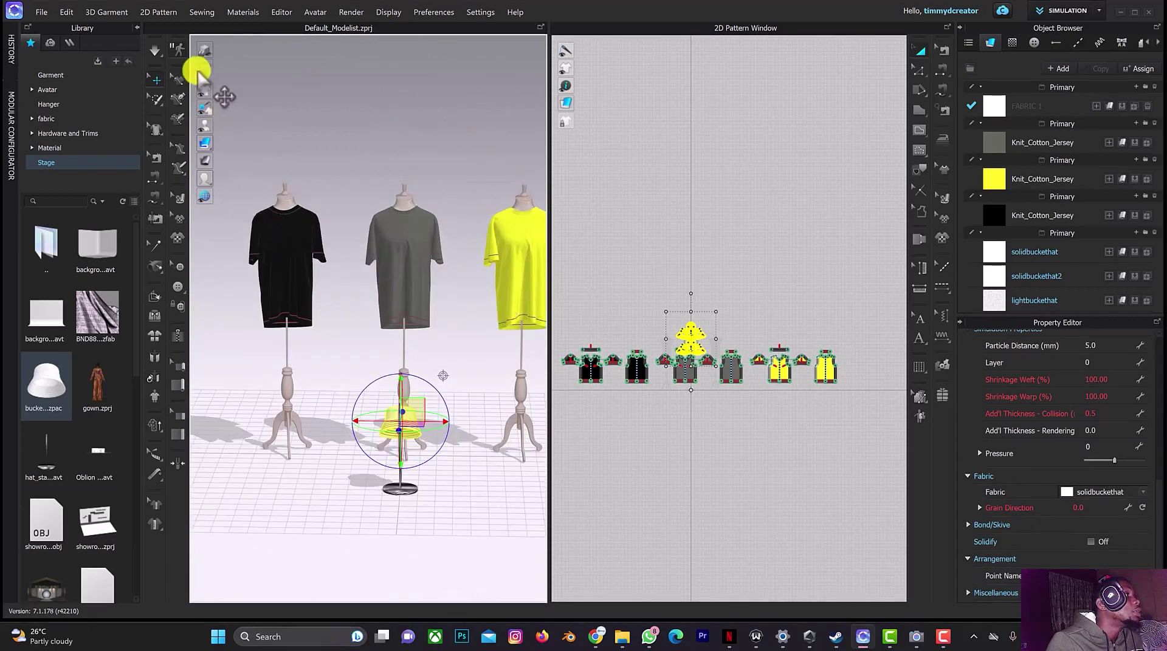
Step: Simulate the bucket hat so it settles on the stand, check it from below, and stop the simulation and deselect it
click(151, 48)
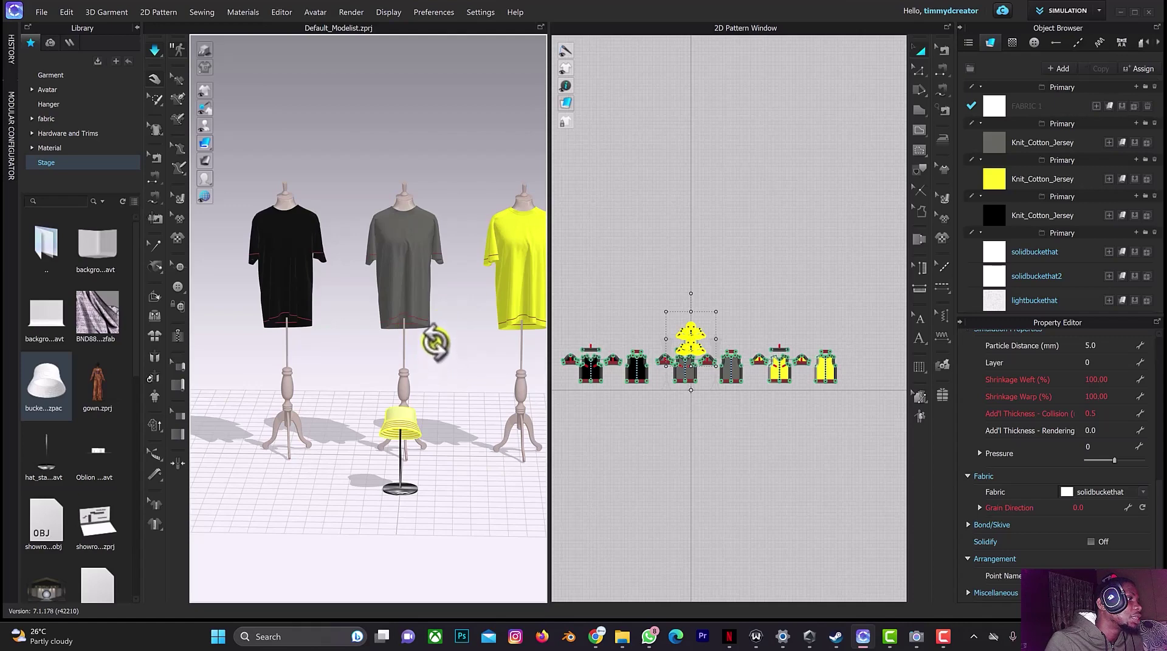
scroll(433, 340, up, 4)
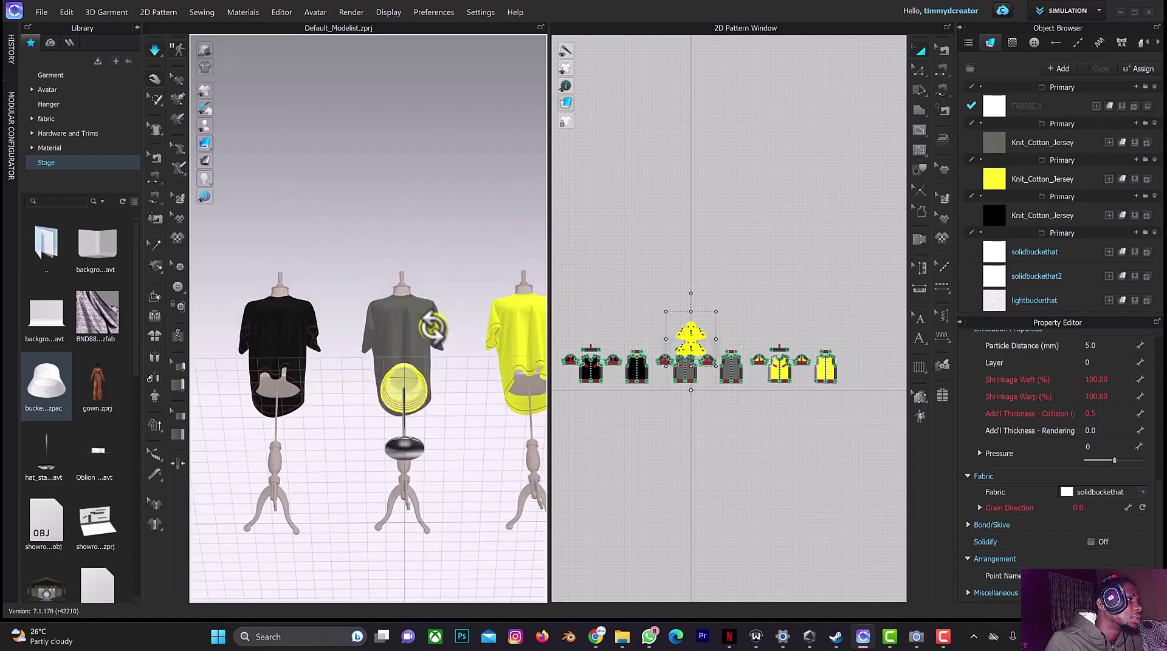
right_drag(431, 328, 425, 362)
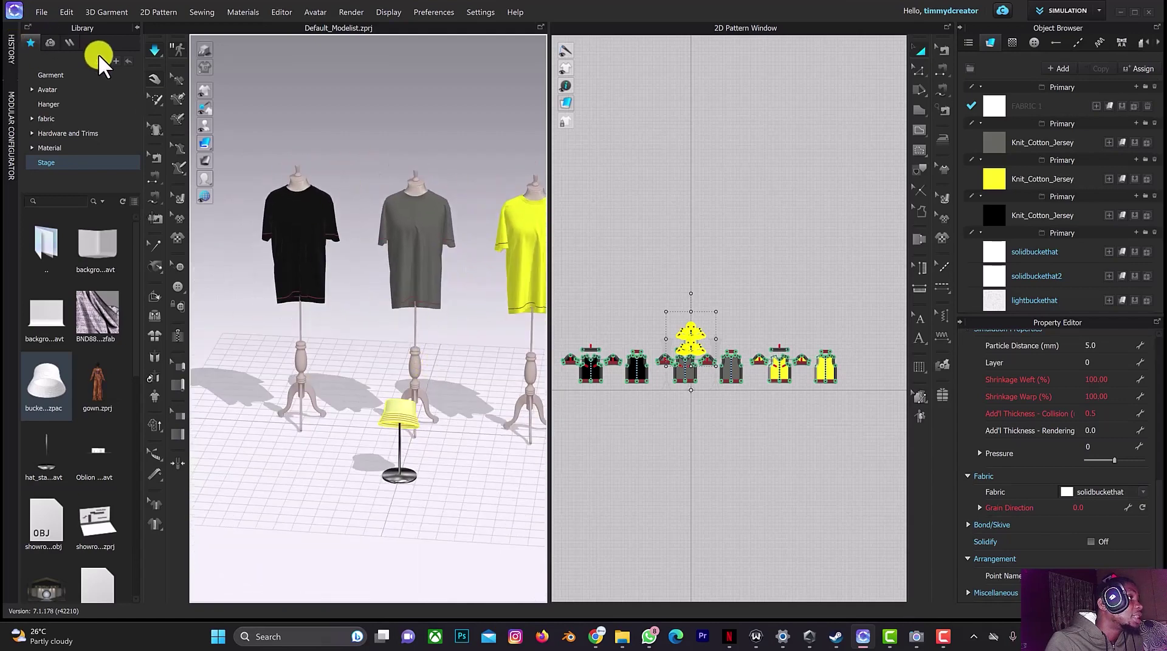
click(151, 49)
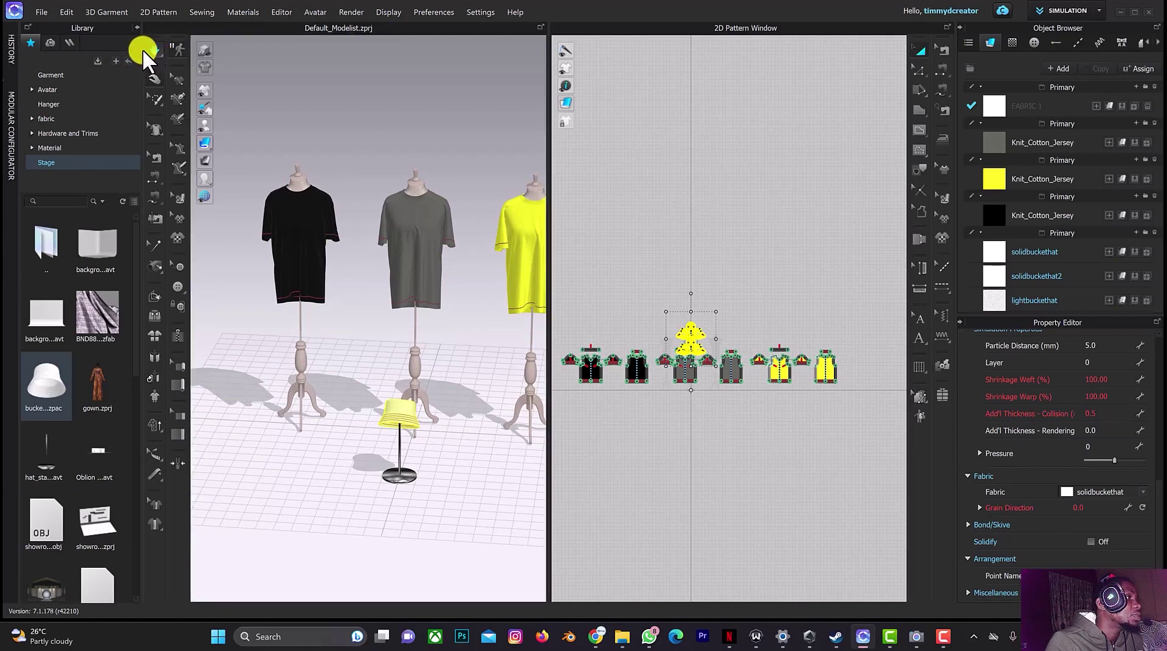
click(476, 228)
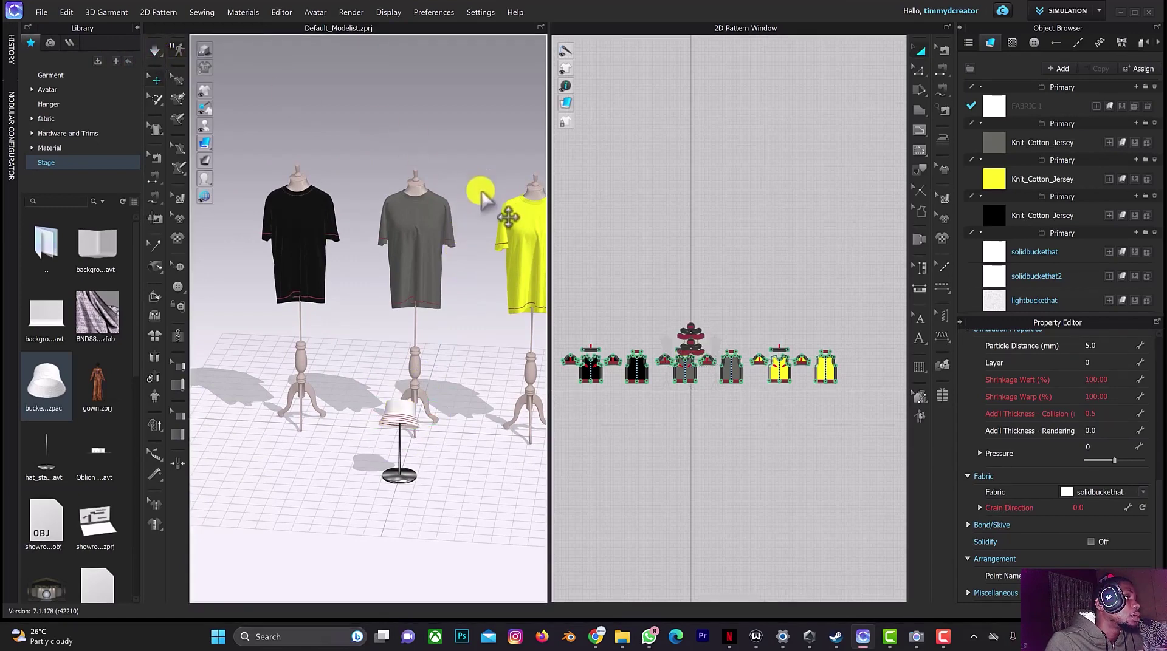
right_drag(458, 346, 464, 328)
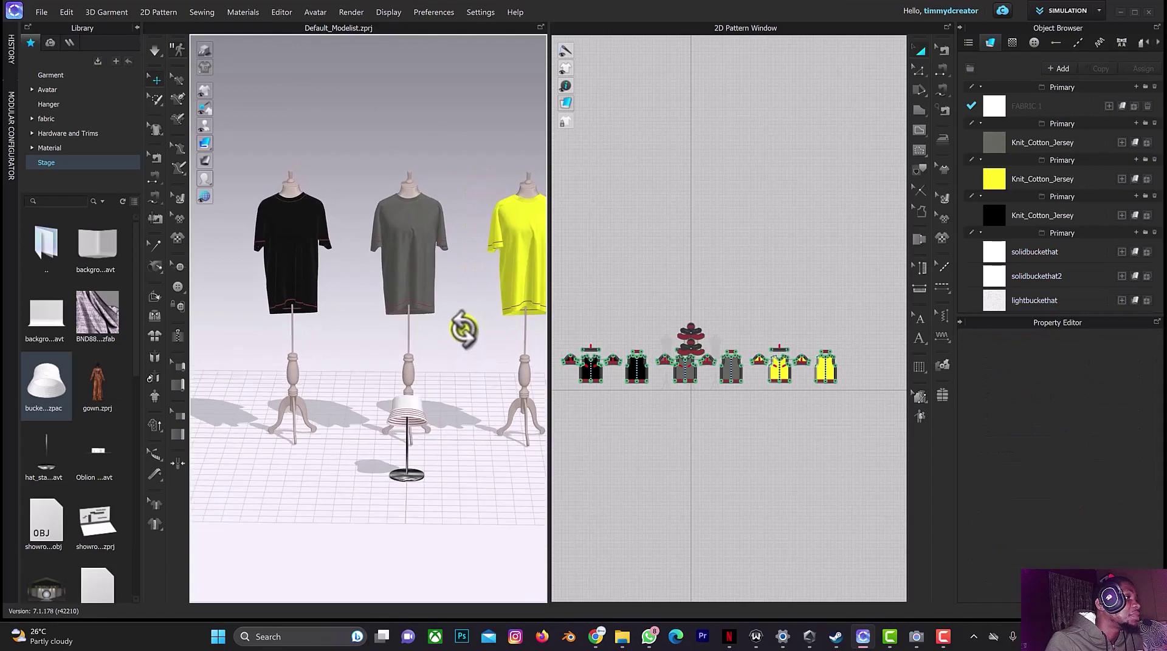
click(348, 11)
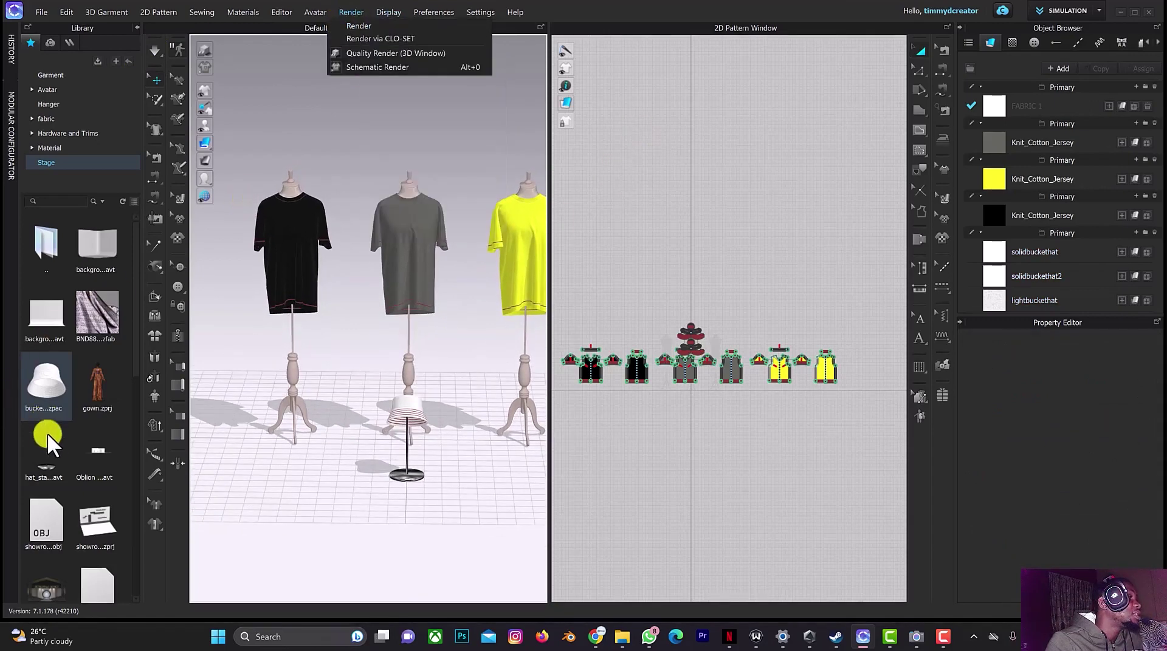
Step: Add the background1 avatar from the Stage folder to the scene, keeping the existing avatars and not saving the file
click(48, 315)
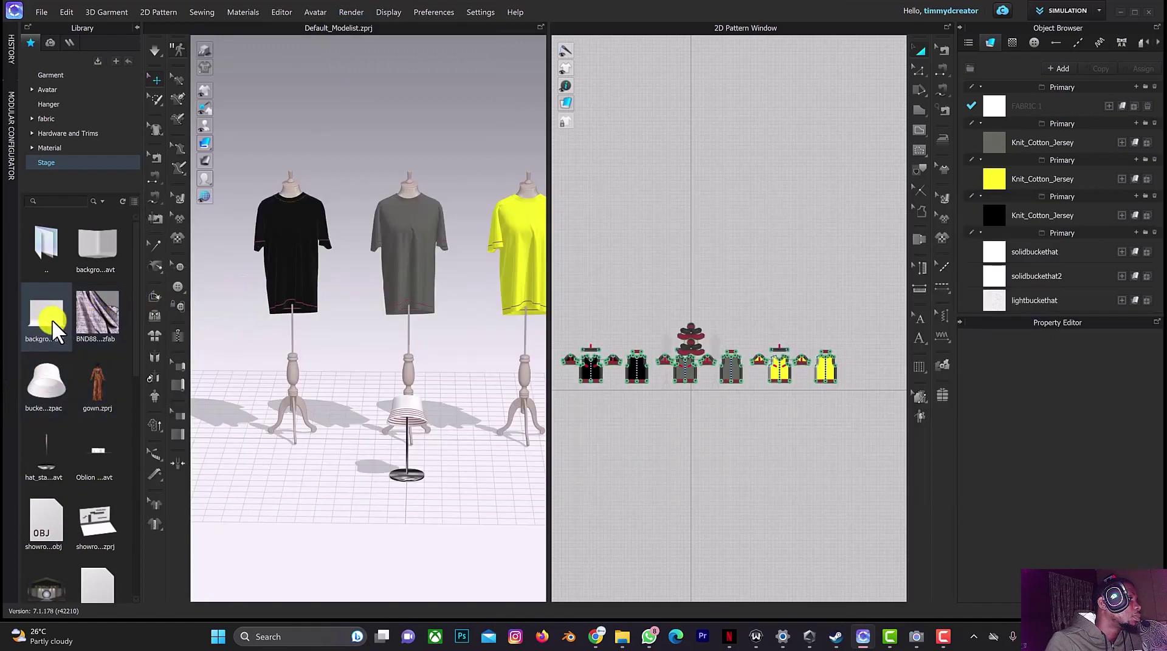
mouse_move(52, 321)
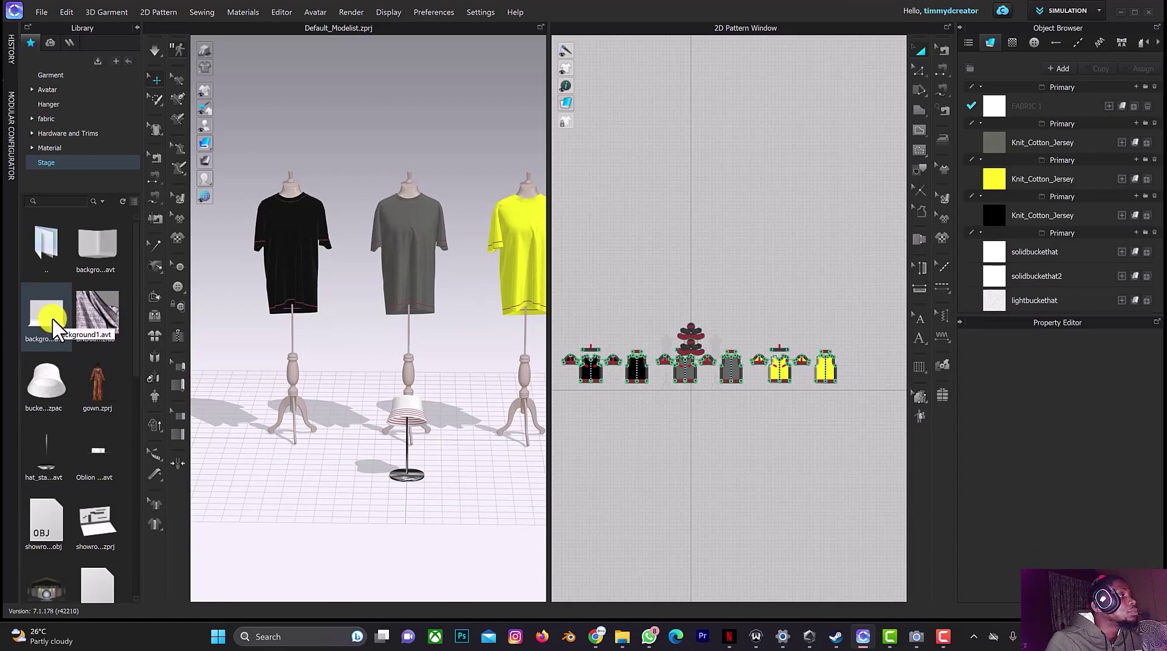
drag(52, 317, 276, 290)
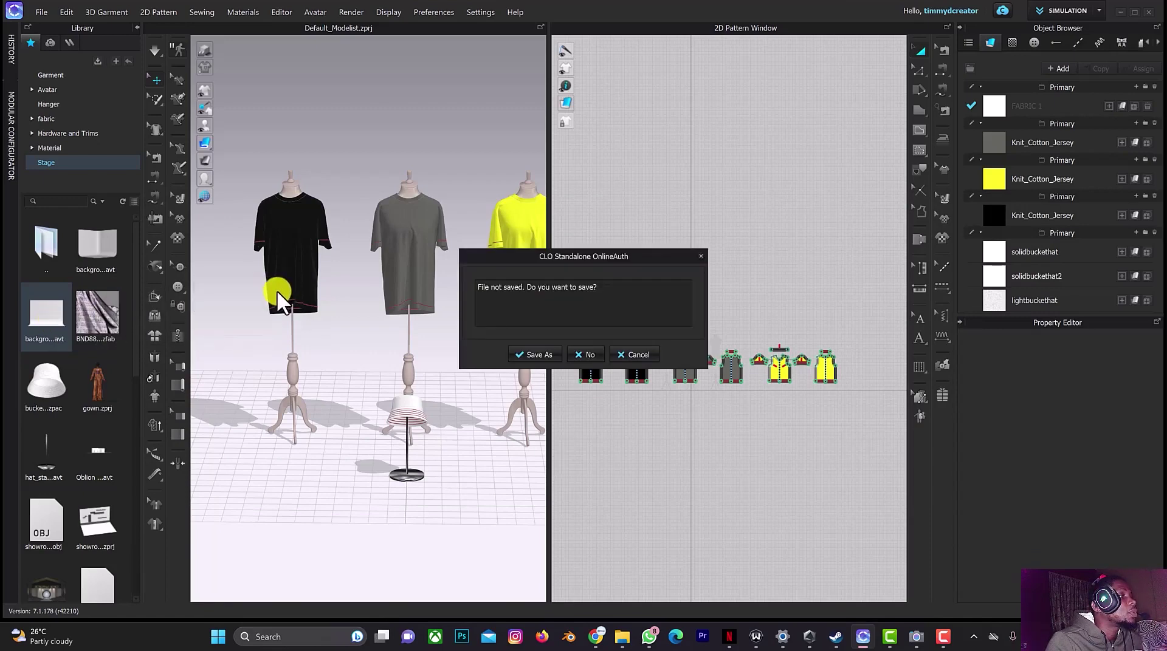
click(575, 353)
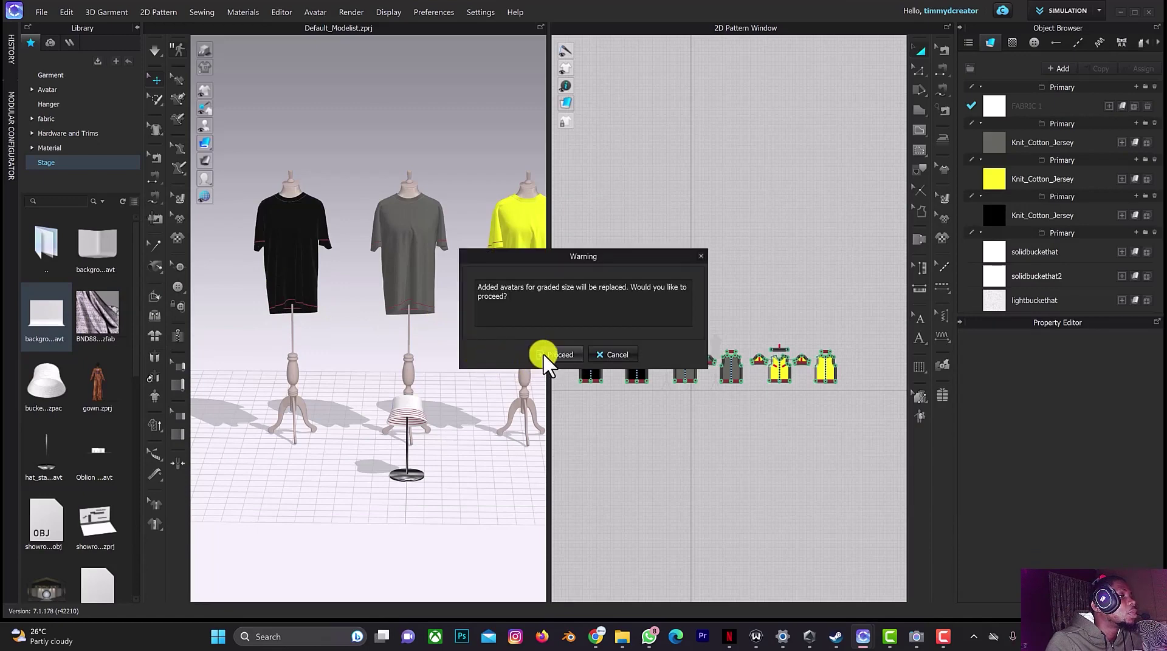
click(544, 355)
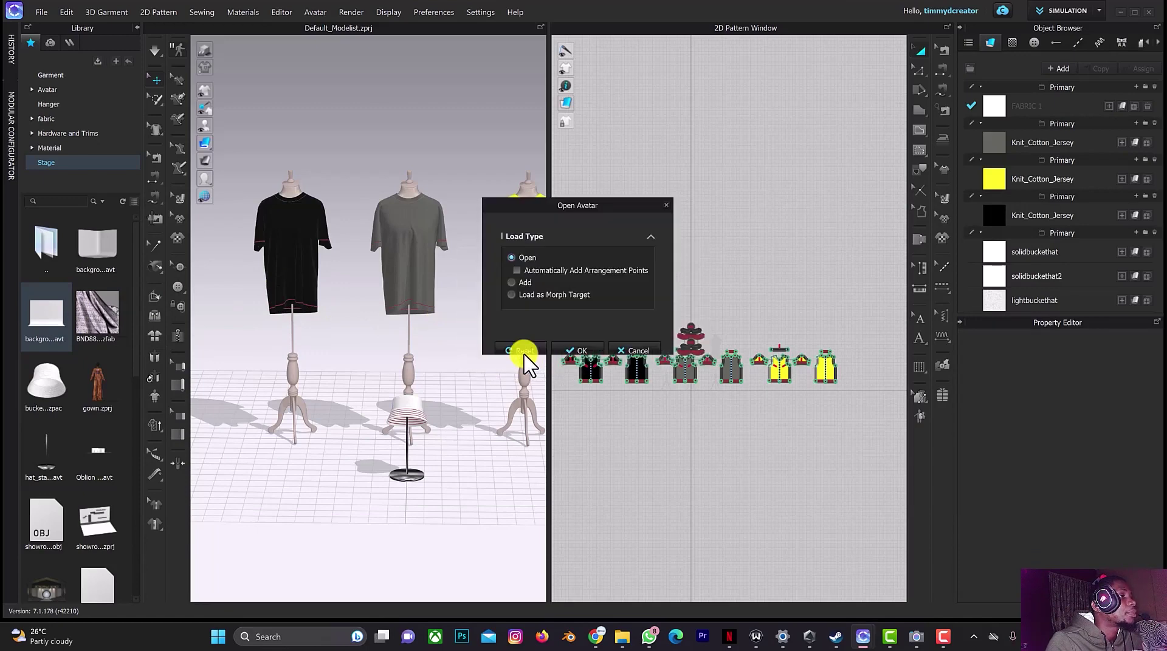
click(523, 281)
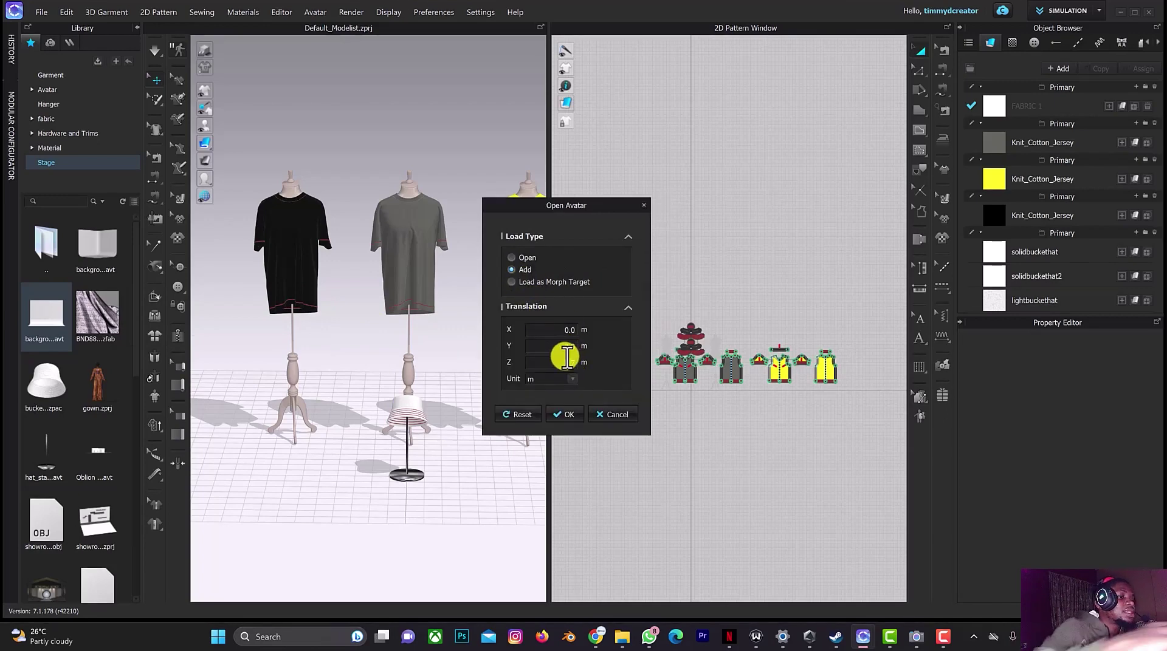
key(Return)
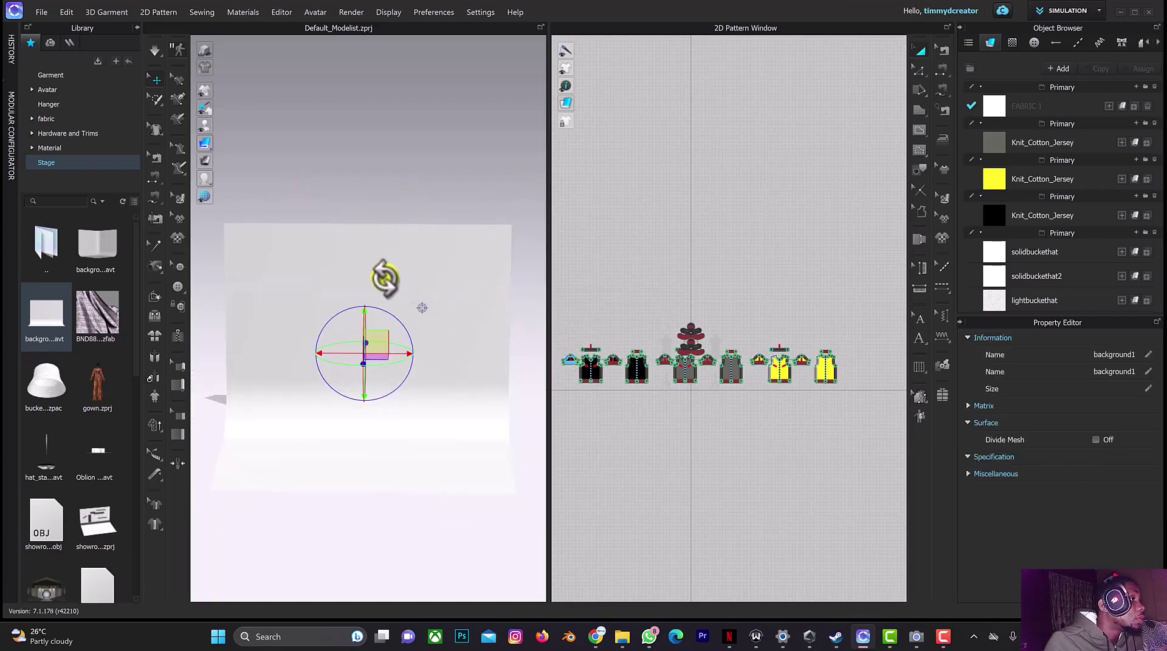
Step: Move the background1 stage horizontally so it stands behind and beneath the three dress forms and the hat stand
right_drag(385, 274, 456, 292)
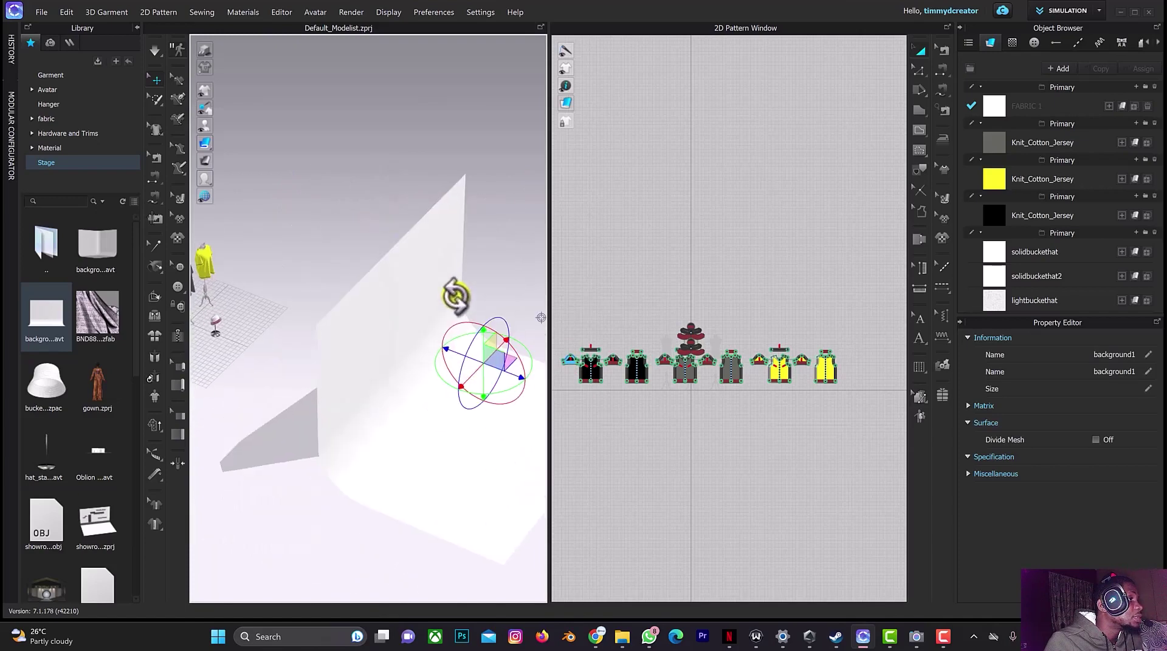
click(381, 363)
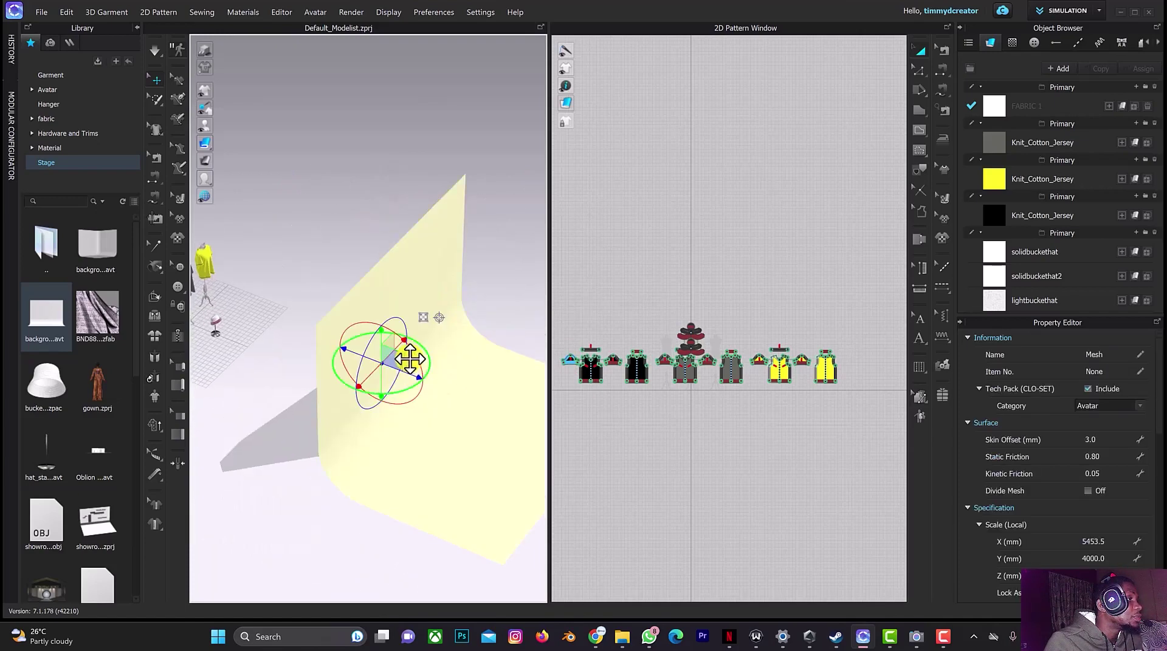
drag(399, 369, 120, 322)
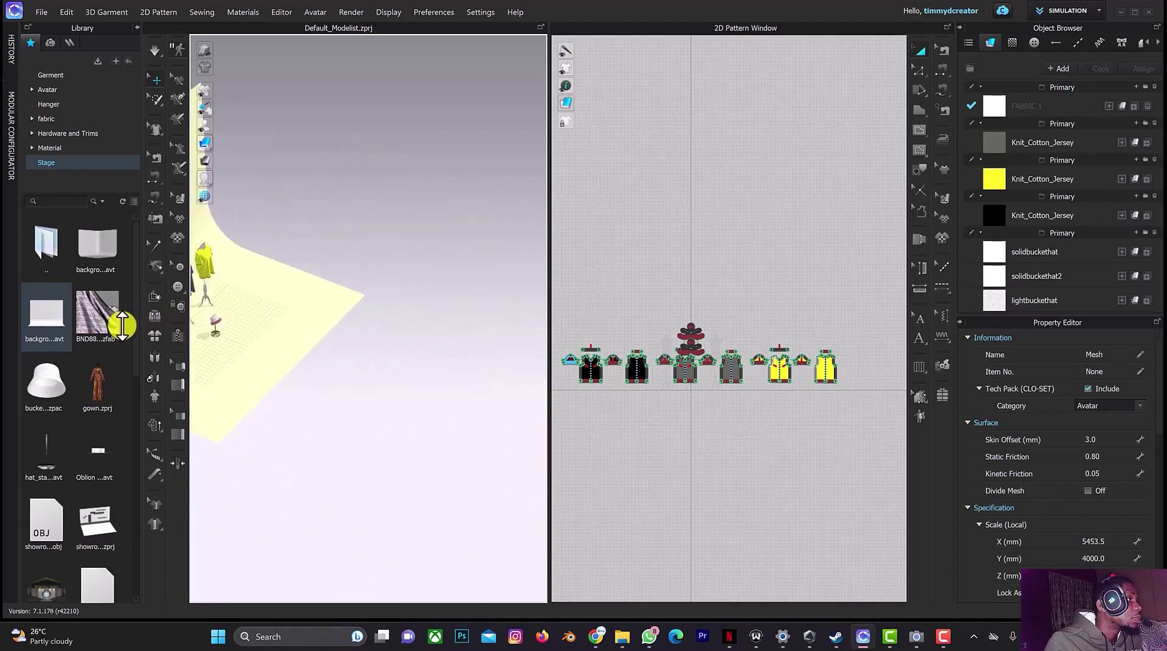
click(352, 114)
right_drag(352, 114, 308, 109)
middle_drag(308, 109, 345, 212)
scroll(1146, 443, down, 1)
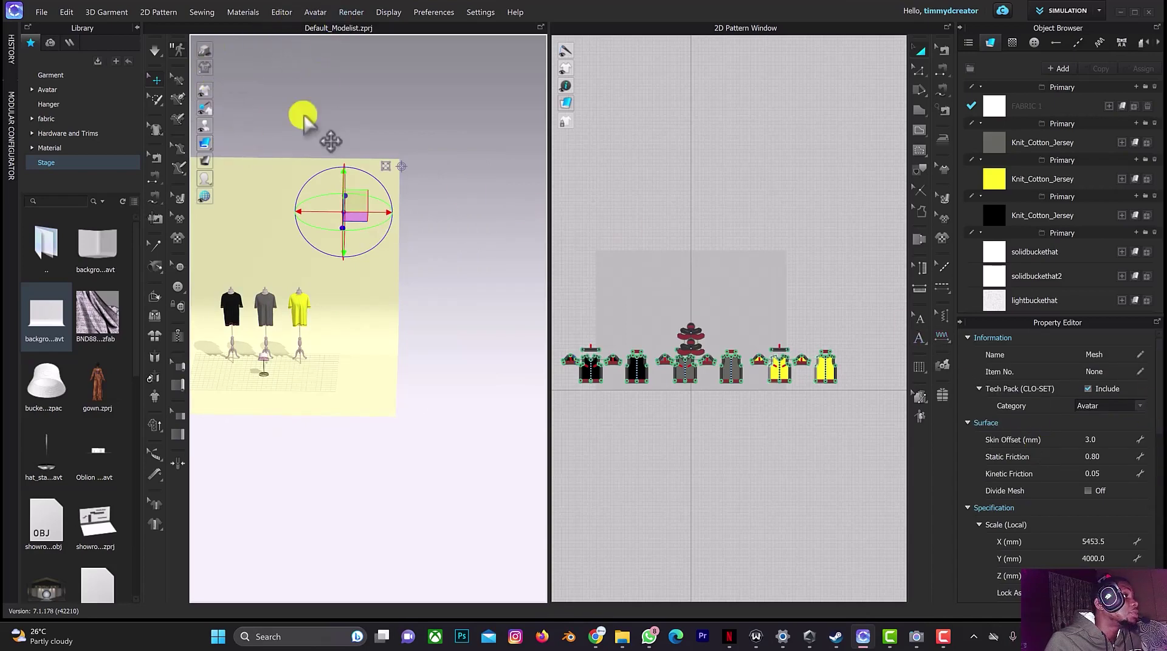
Step: Frame the three dress forms and hat stand from the front and start an interactive render of the scene
middle_drag(318, 266, 460, 271)
scroll(460, 272, up, 6)
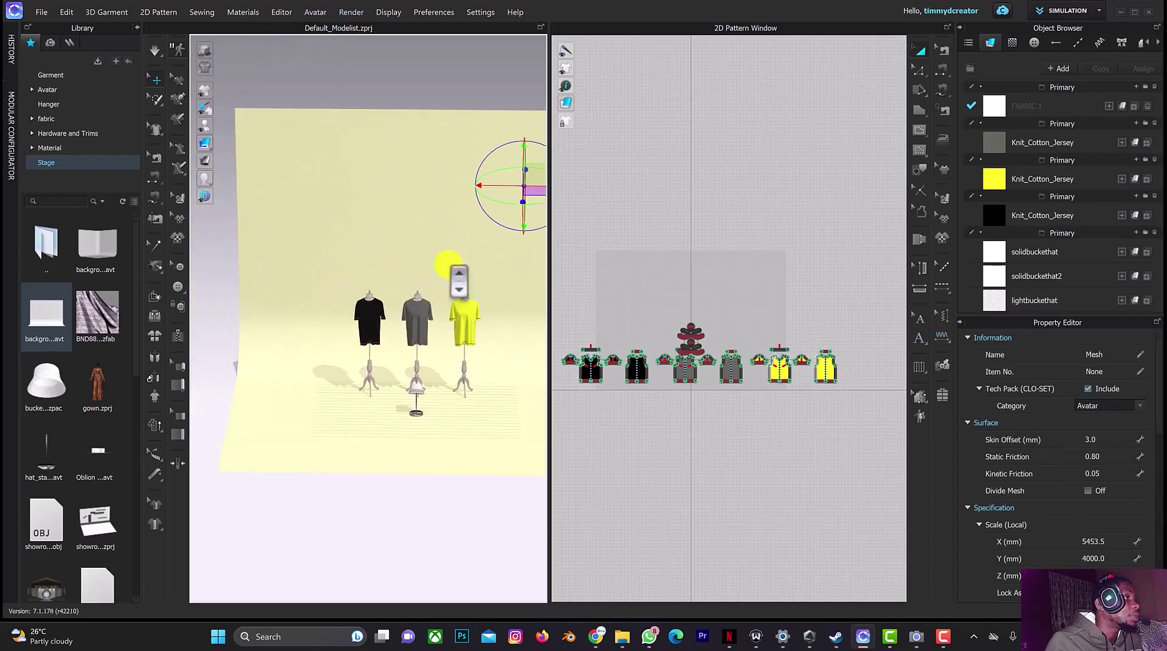
right_drag(392, 182, 430, 140)
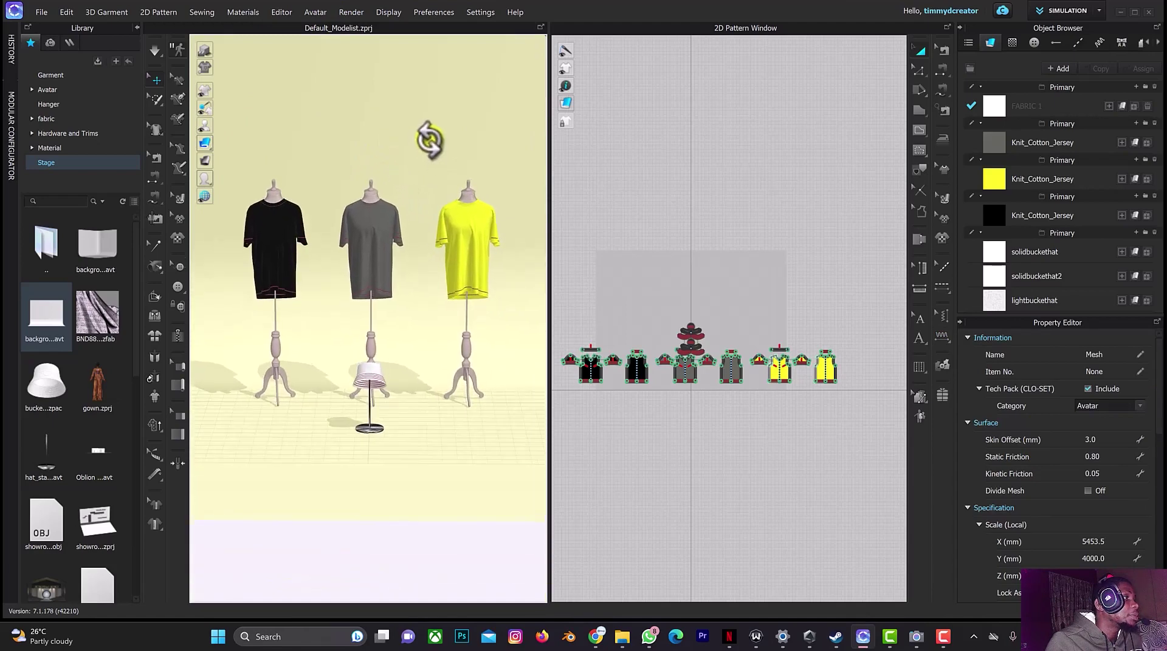
middle_drag(447, 132, 448, 229)
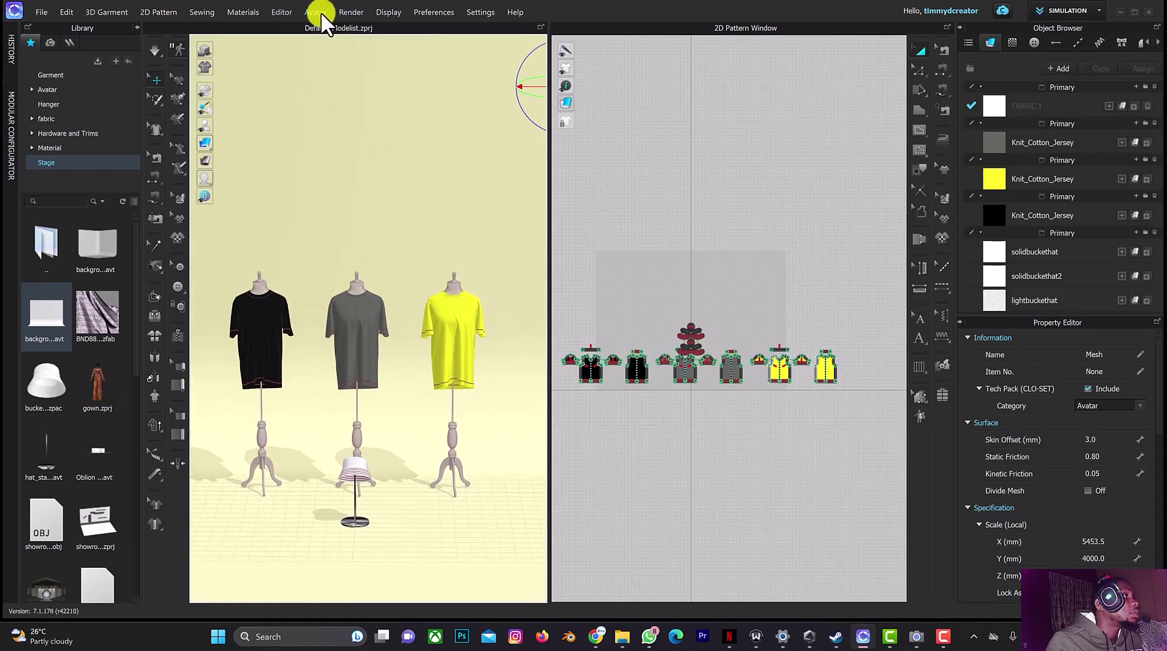
click(349, 13)
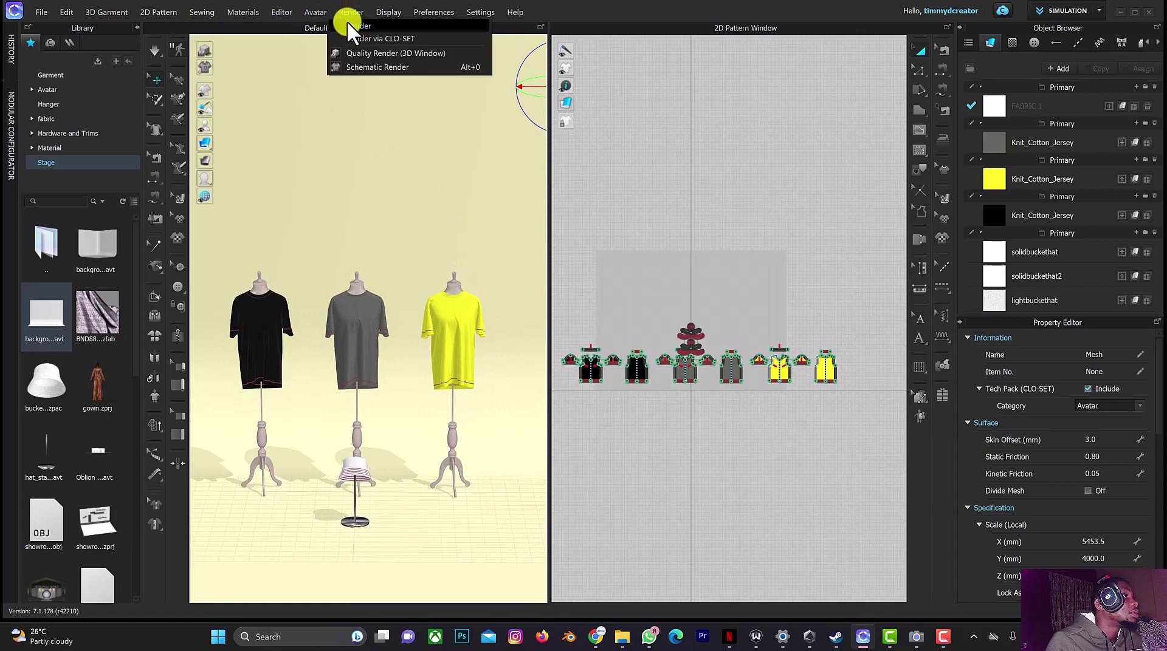
click(349, 37)
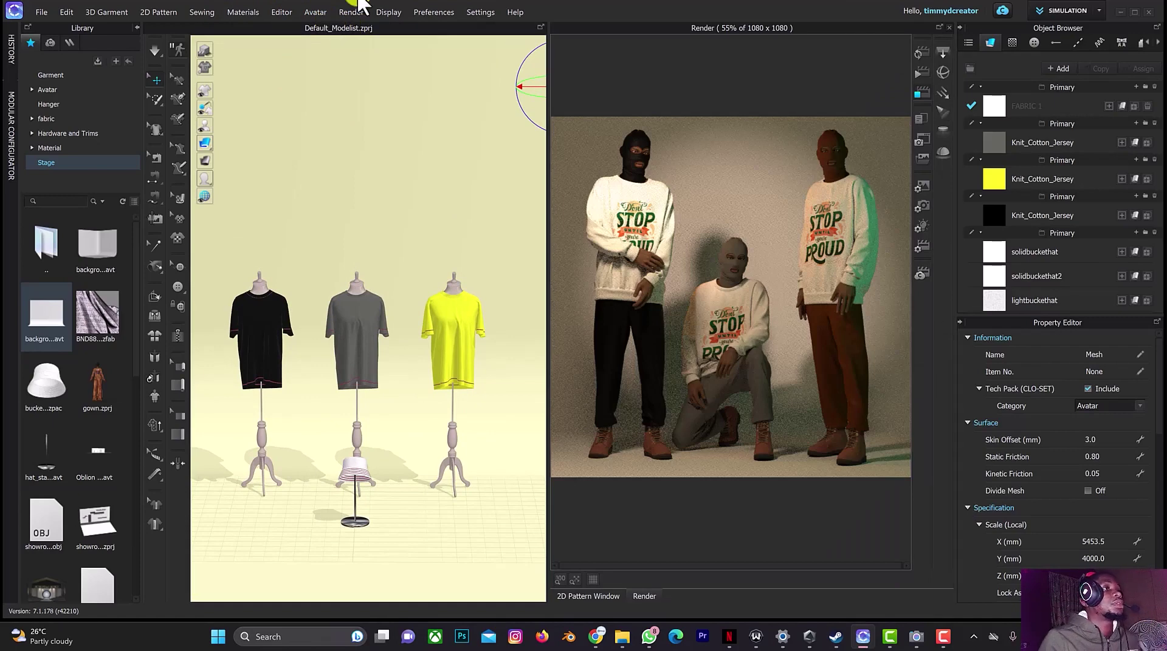
click(920, 49)
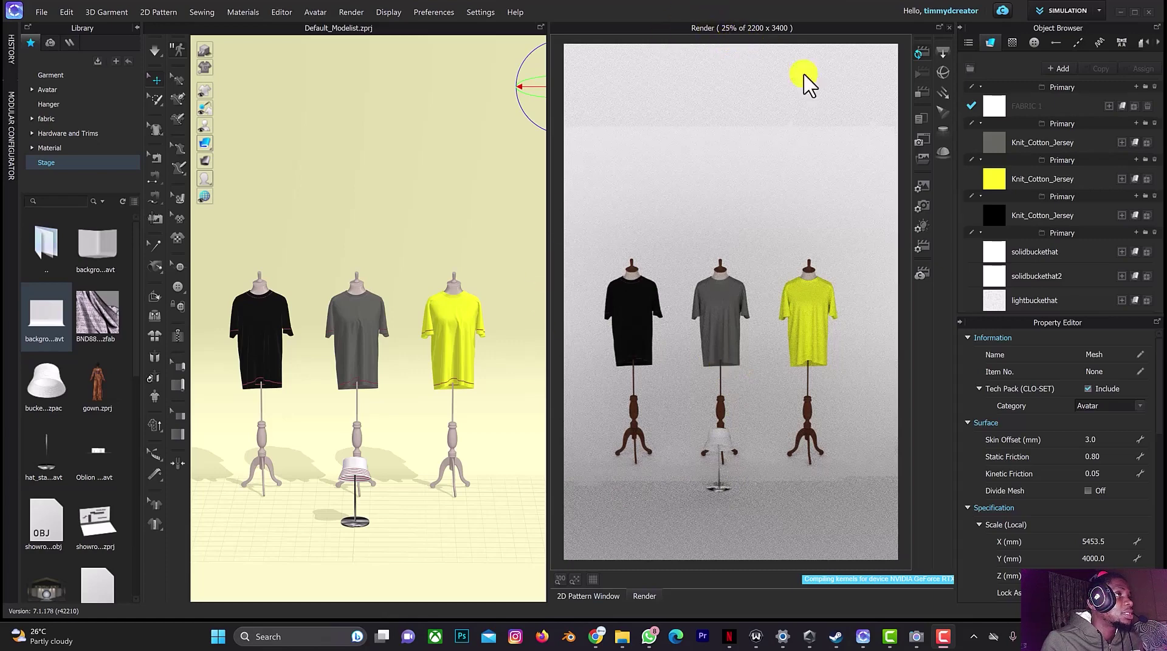
Step: Set the render's image size to the 1920 x 1080 preset and change its height to 1080 pixels for a square format
click(924, 184)
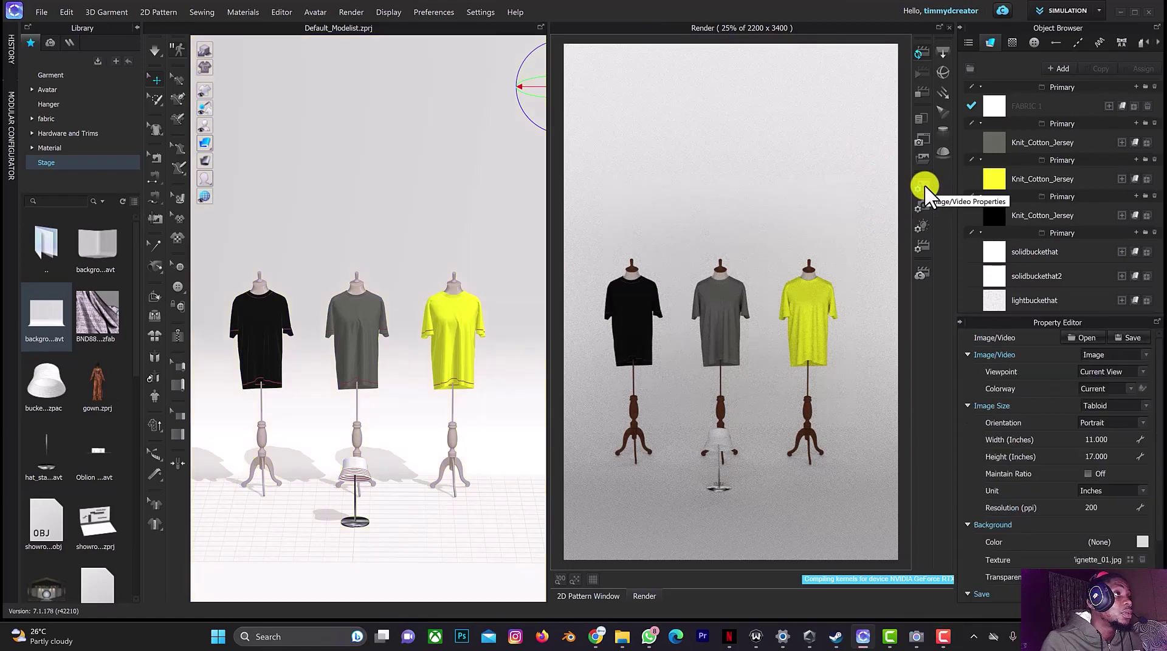
click(1145, 408)
click(1146, 407)
click(1148, 408)
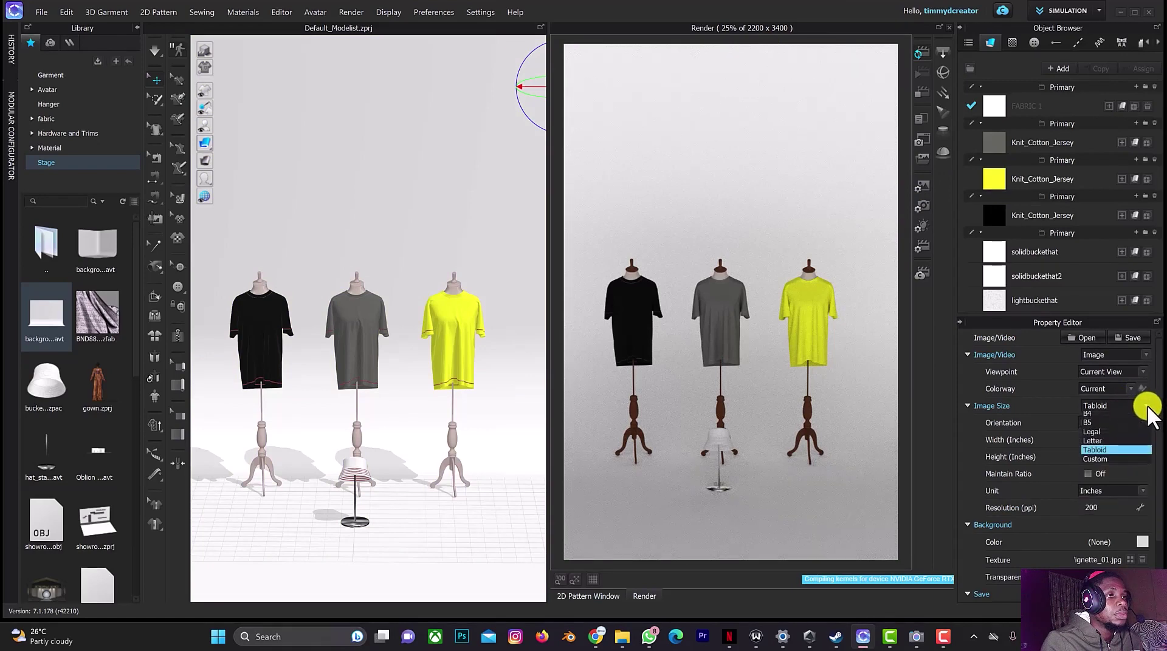
click(1111, 449)
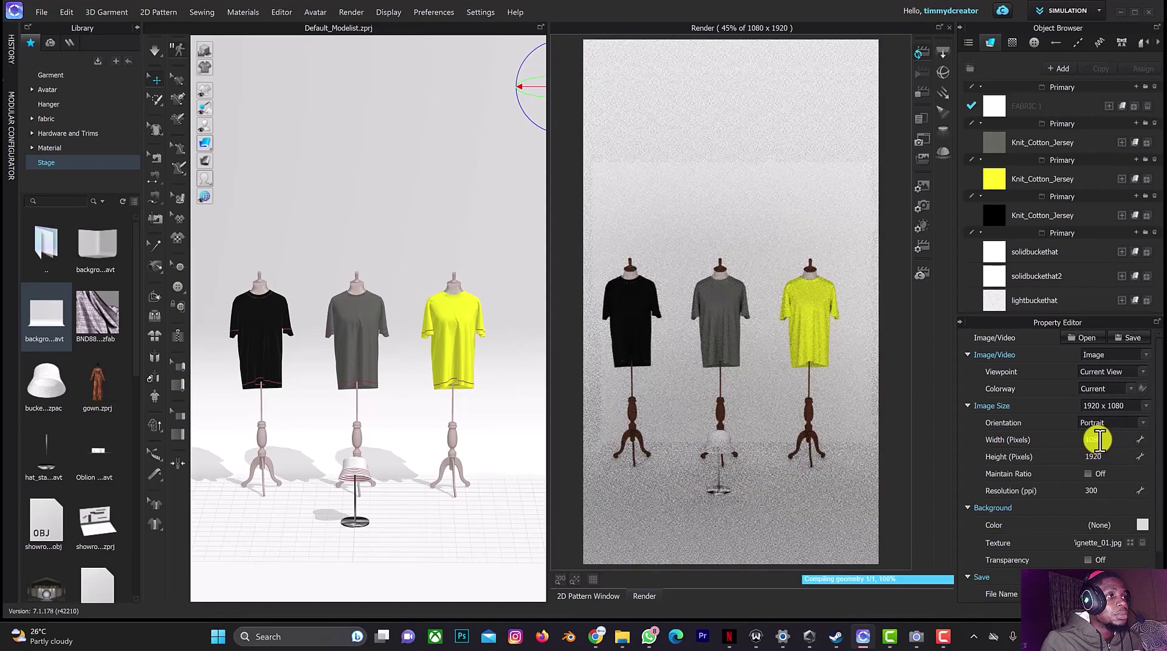
click(1109, 455)
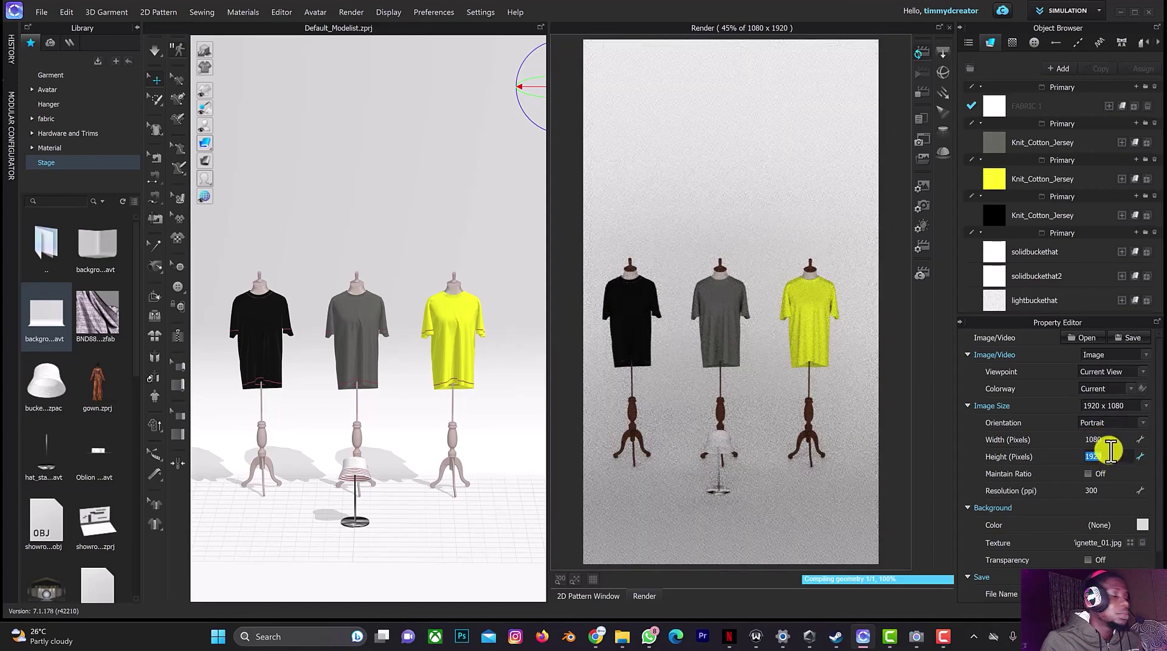
text(1)
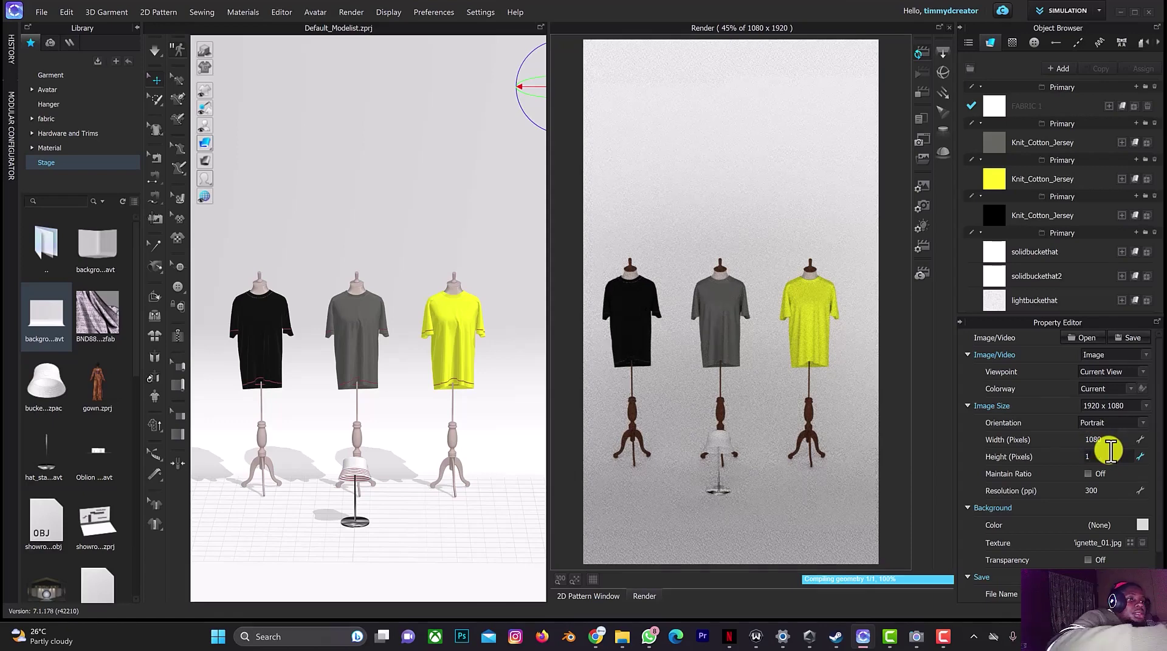
text(080)
key(Return)
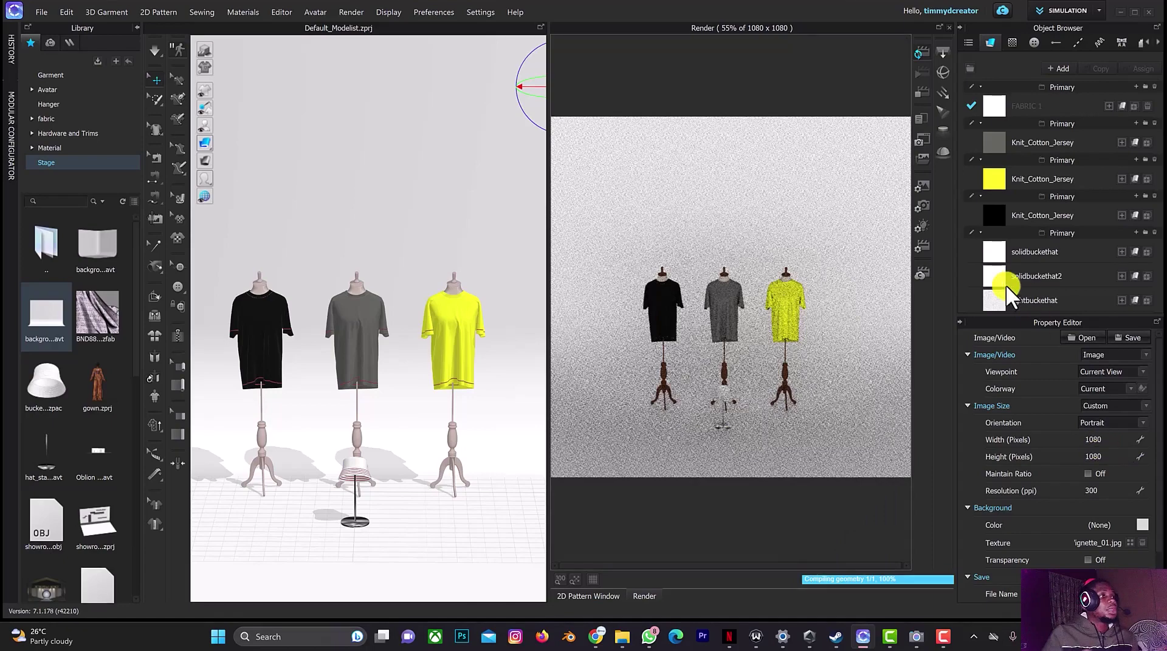
Step: Reframe the 3D view closer so the three dress forms and the hat stand fill the square render
scroll(740, 278, up, 2)
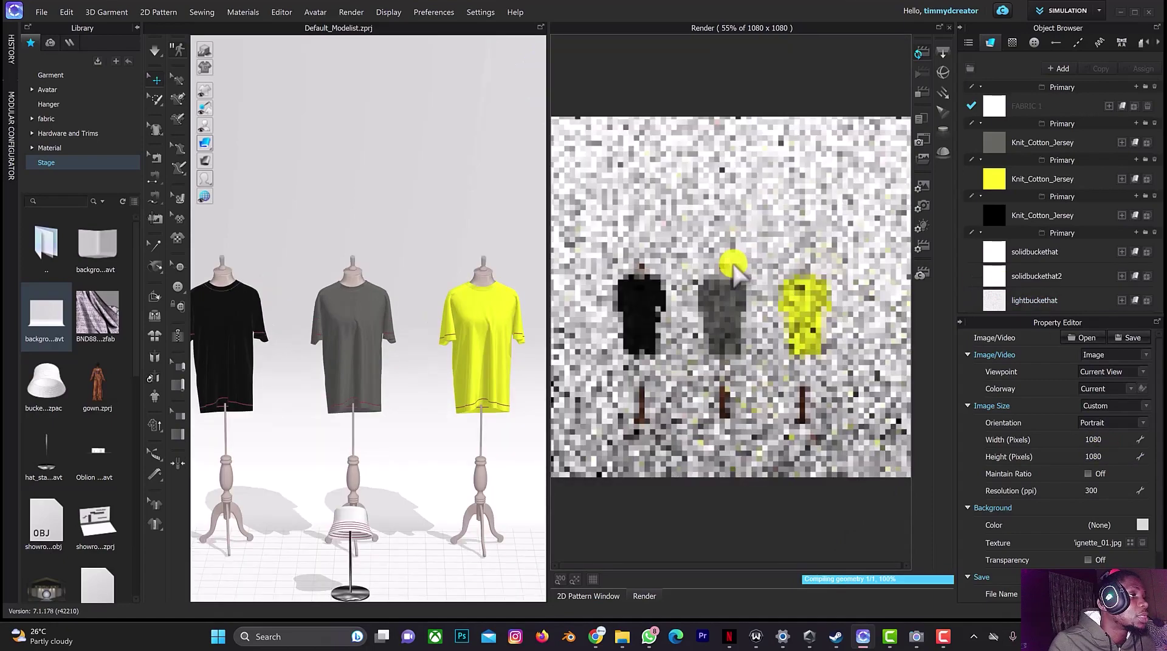
scroll(737, 276, up, 2)
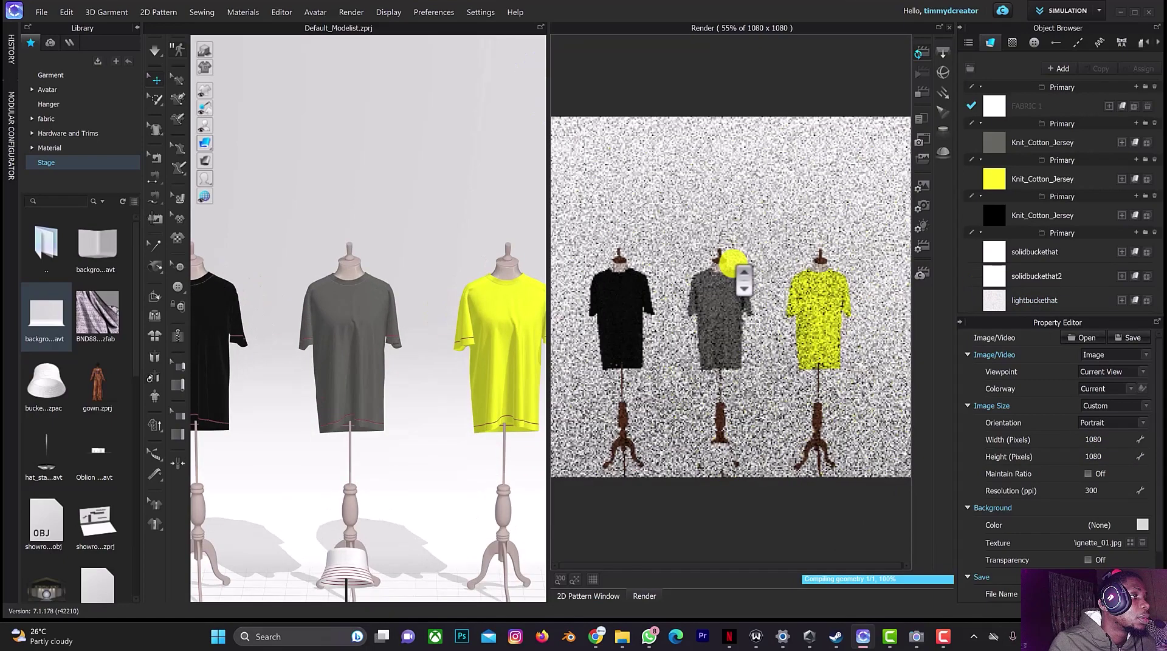
scroll(737, 275, up, 3)
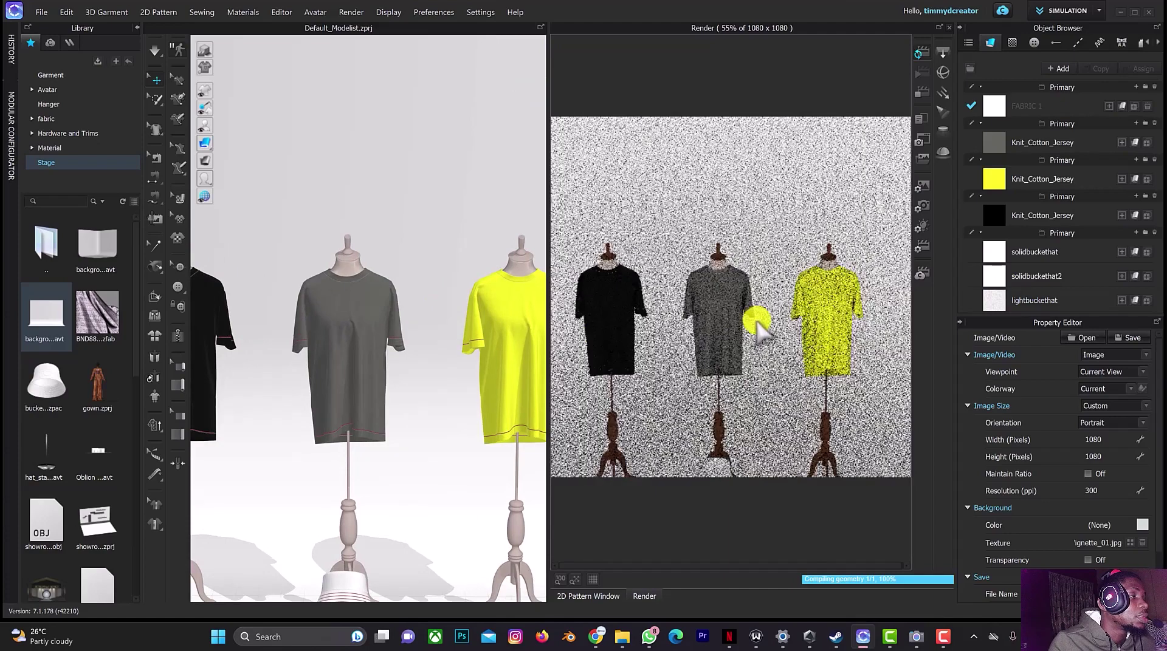
middle_drag(775, 246, 771, 144)
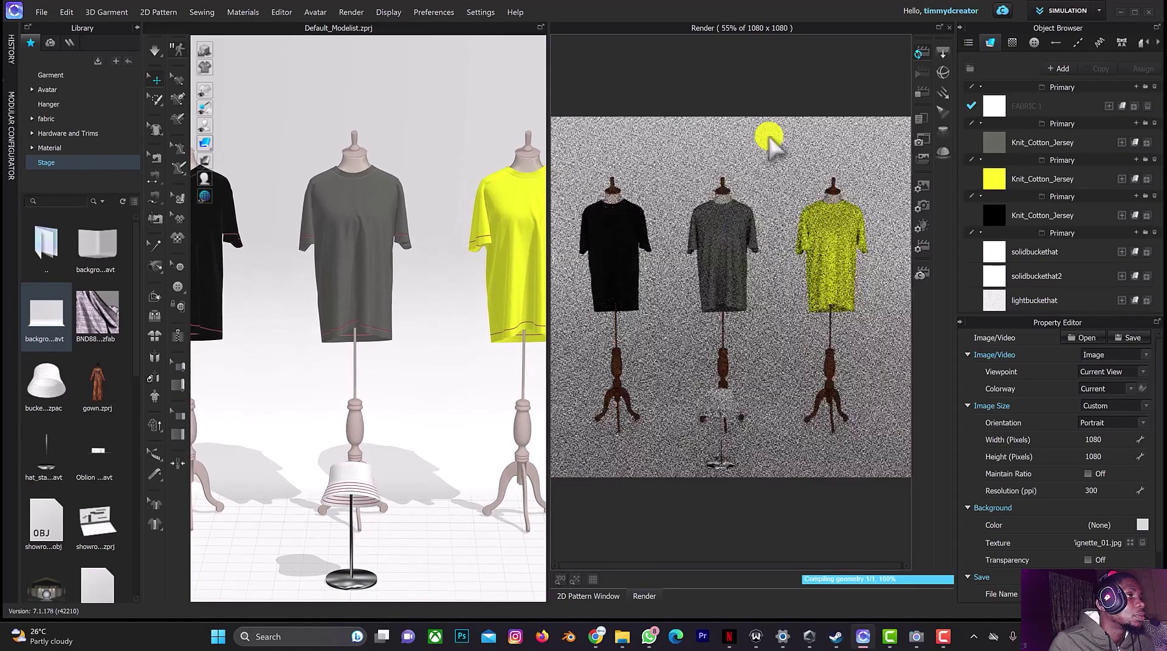
scroll(771, 141, up, 1)
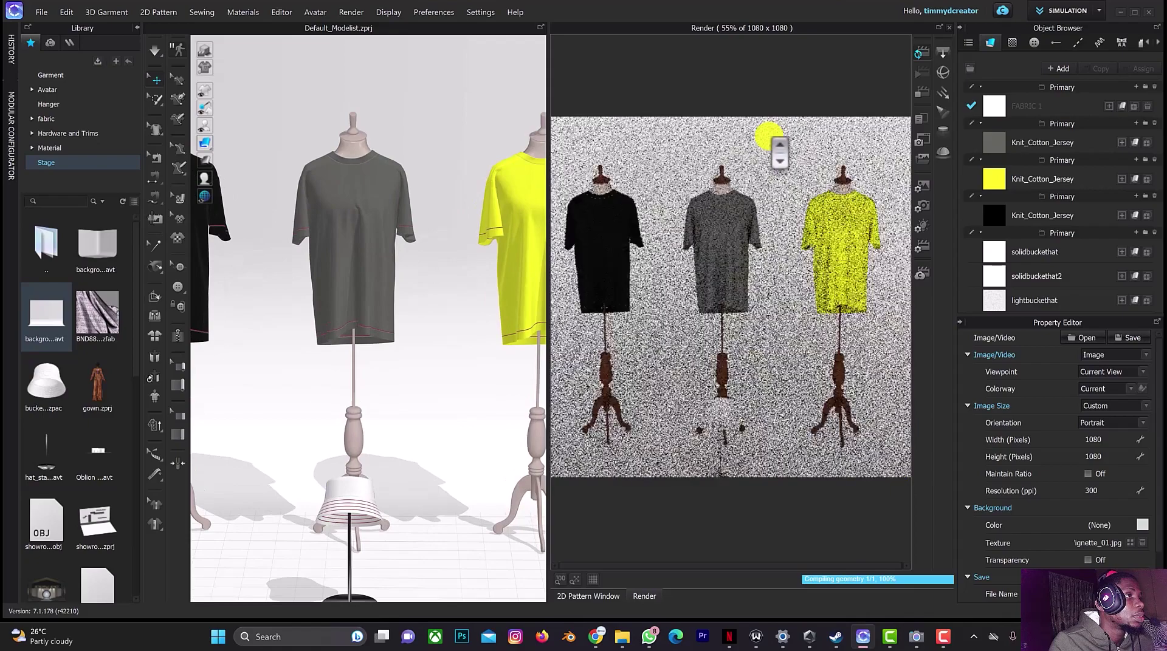
mouse_move(784, 146)
middle_down()
mouse_move(796, 146)
mouse_move(807, 102)
mouse_move(792, 124)
middle_up()
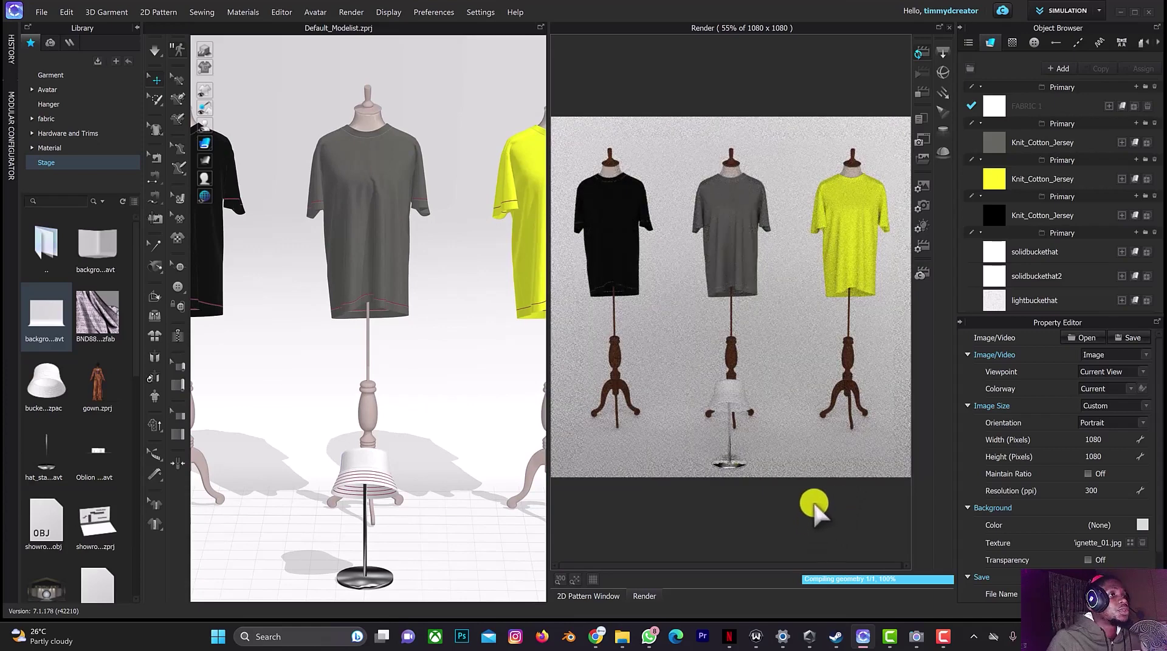
Step: Open the render's light properties and preview the Checkboardhouse light preset, keeping the Custom preset
click(918, 225)
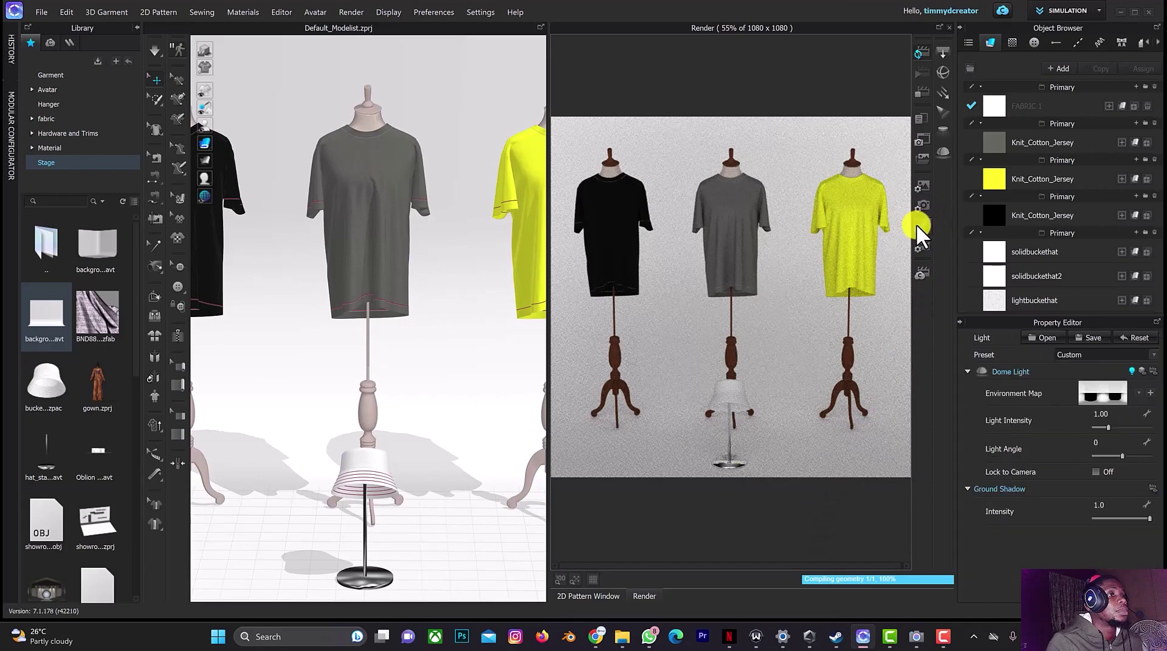
click(1152, 356)
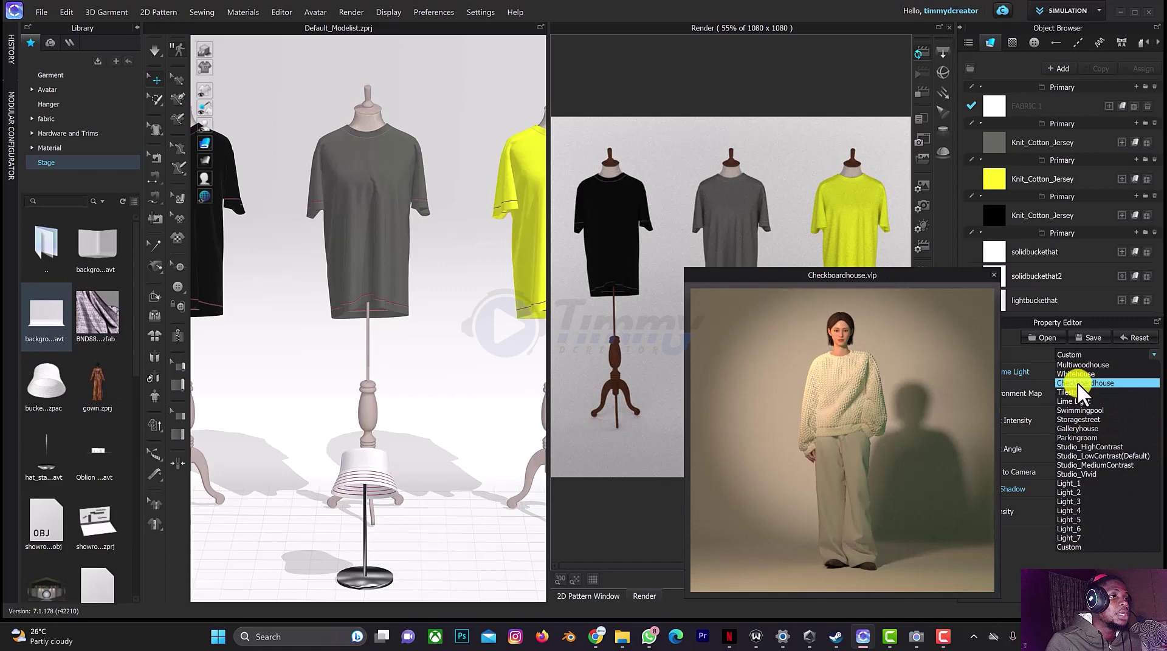
click(1077, 381)
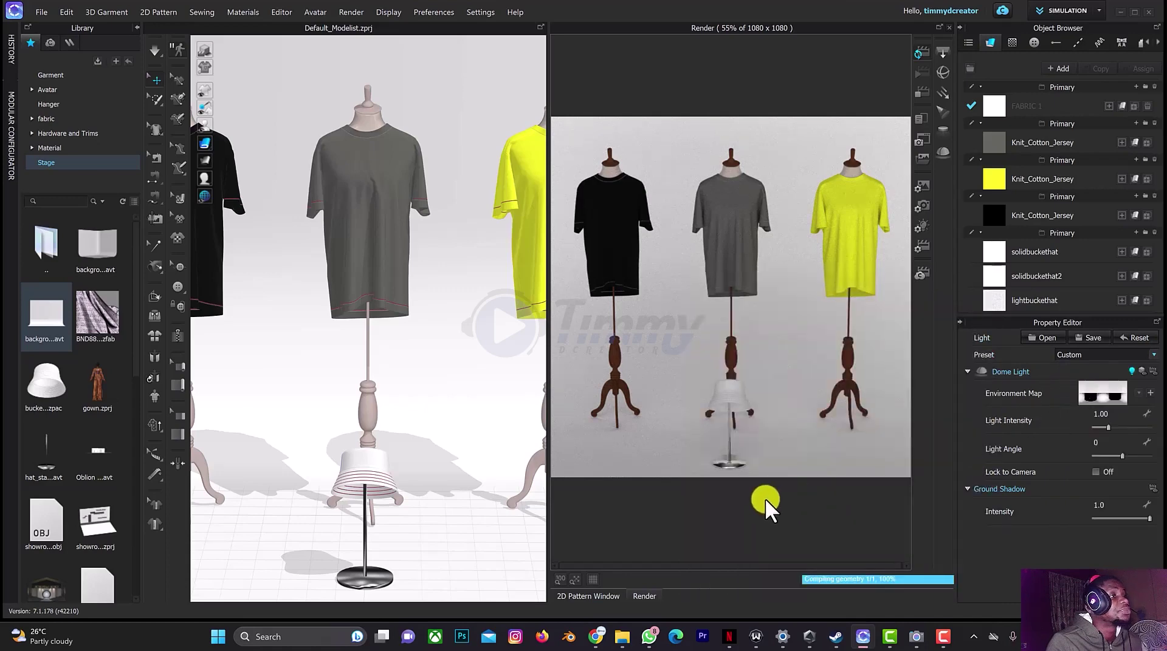